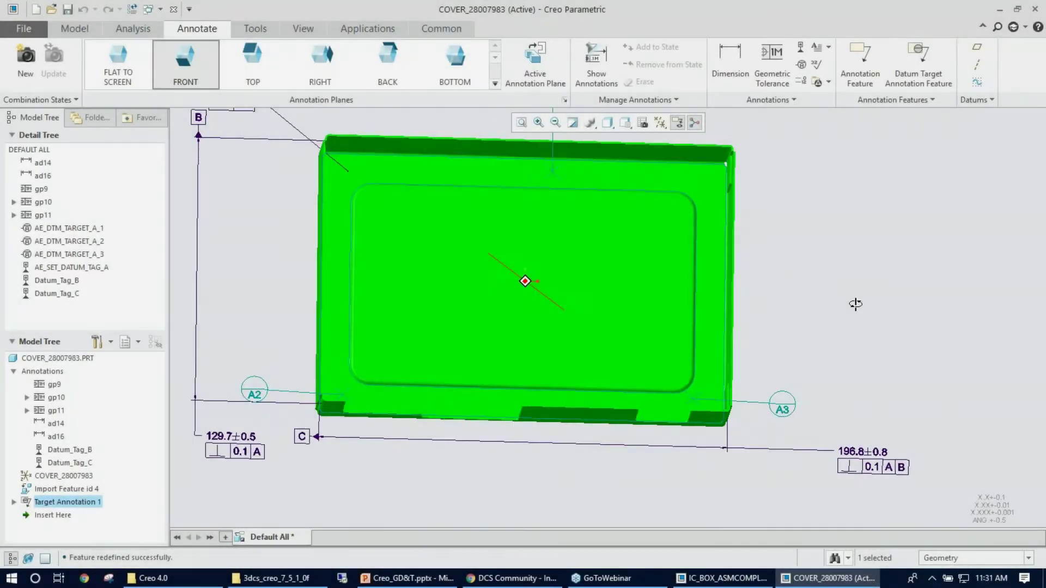
Examine the cover's existing datum, target and tolerance annotations from several angles.
{"action": "scroll", "coordinate": [677, 422], "scroll_direction": "down", "scroll_amount": 4}
{"action": "scroll", "coordinate": [632, 437], "scroll_direction": "up", "scroll_amount": 3}
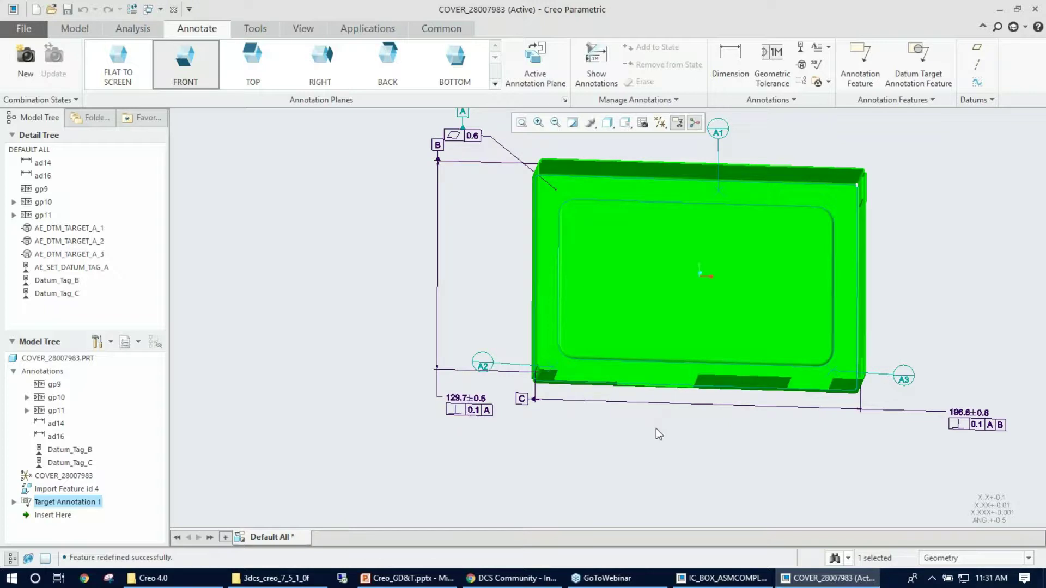
{"action": "scroll", "coordinate": [656, 434], "scroll_direction": "down", "scroll_amount": 2}
{"action": "scroll", "coordinate": [585, 407], "scroll_direction": "up", "scroll_amount": 4}
{"action": "mouse_move", "coordinate": [662, 471]}
{"action": "middle_mouse_down"}
{"action": "mouse_move", "coordinate": [708, 467]}
{"action": "mouse_move", "coordinate": [698, 412]}
{"action": "mouse_move", "coordinate": [675, 444]}
{"action": "middle_mouse_up"}
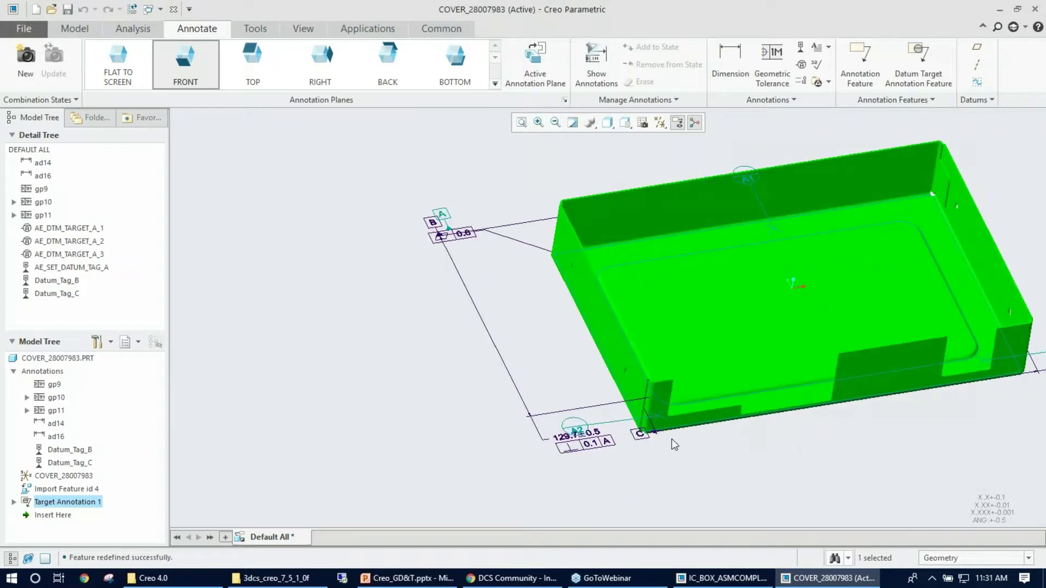
{"action": "scroll", "coordinate": [553, 321], "scroll_direction": "down", "scroll_amount": 2}
{"action": "scroll", "coordinate": [553, 321], "scroll_direction": "up", "scroll_amount": 5}
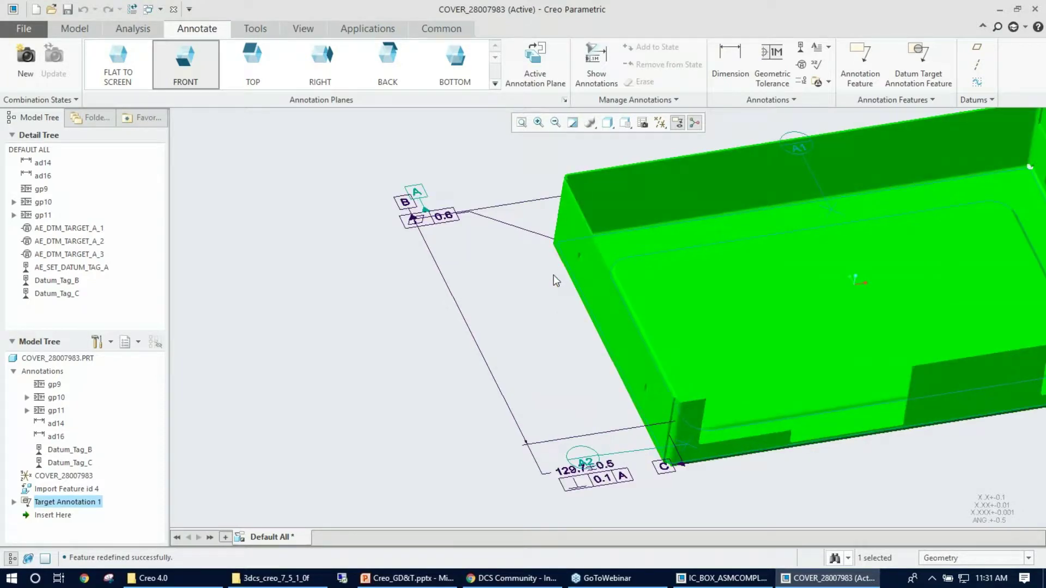
{"action": "scroll", "coordinate": [564, 312], "scroll_direction": "down", "scroll_amount": 5}
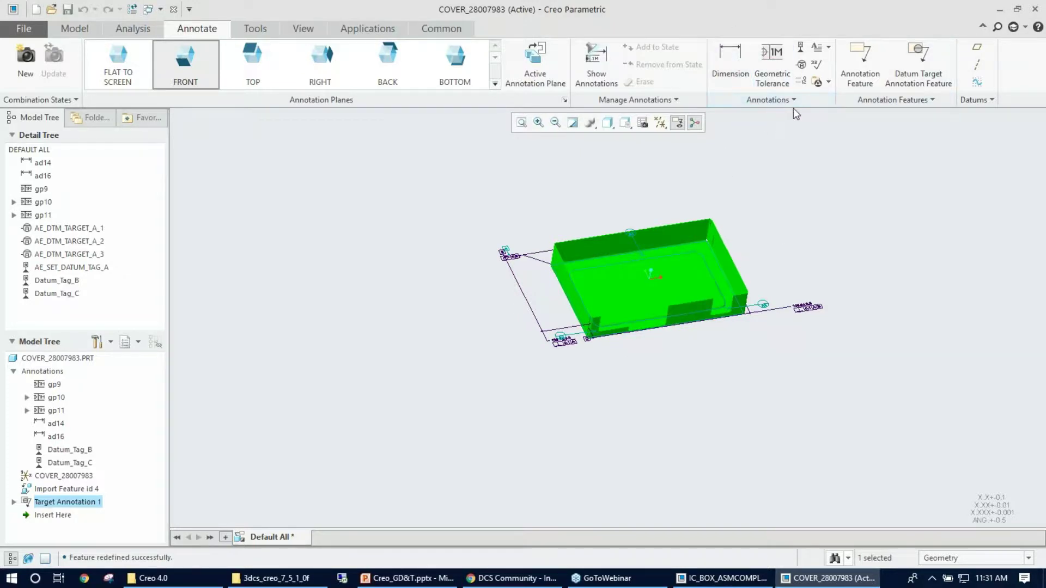
Create a new annotation feature on the cover and start a driven dimension in it.
{"action": "left_click", "coordinate": [870, 65]}
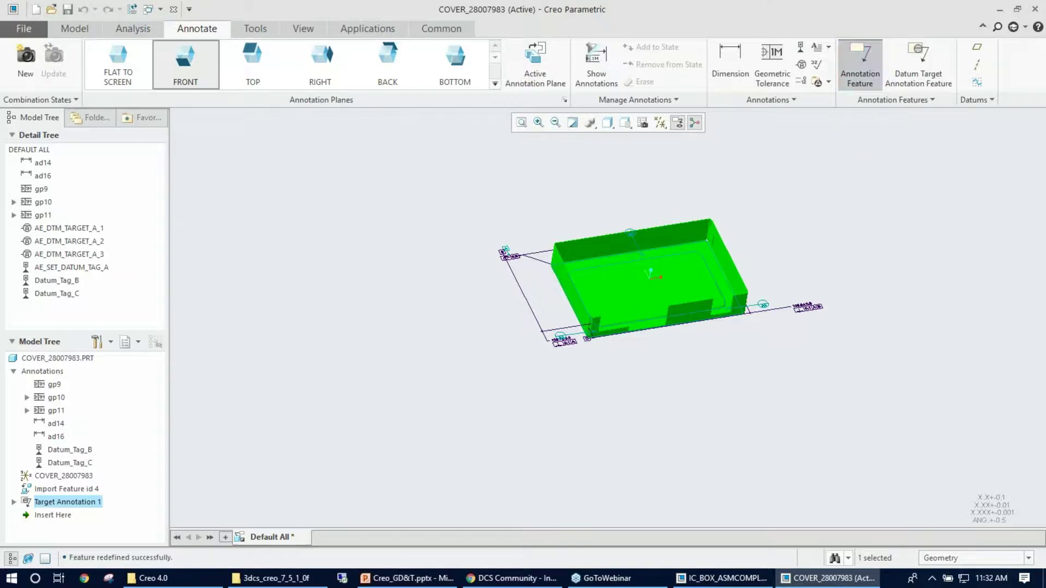
{"action": "scroll", "coordinate": [444, 269], "scroll_direction": "up", "scroll_amount": 2}
{"action": "scroll", "coordinate": [499, 146], "scroll_direction": "down", "scroll_amount": 5}
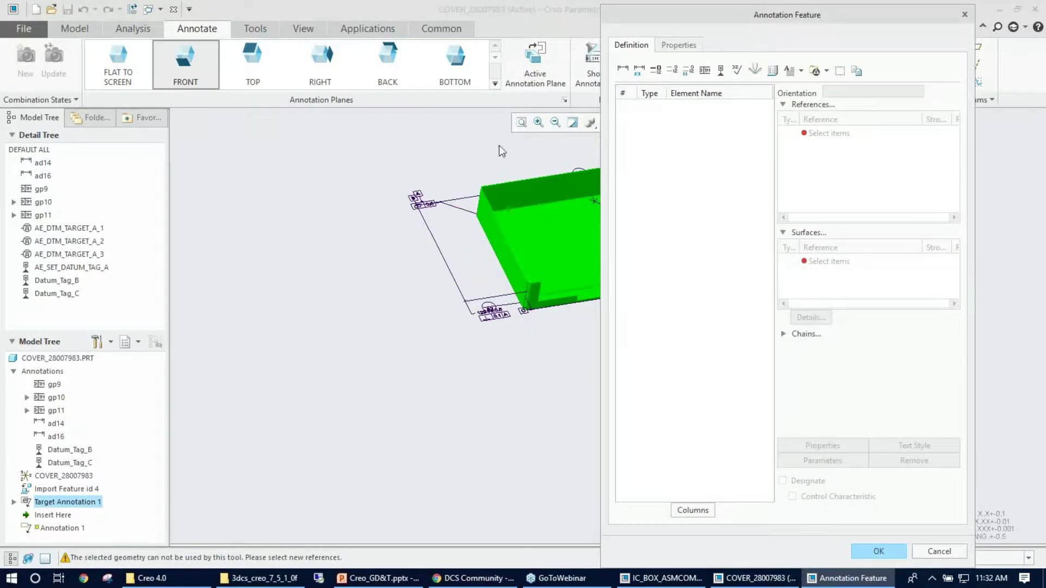
{"action": "scroll", "coordinate": [506, 175], "scroll_direction": "down", "scroll_amount": 4}
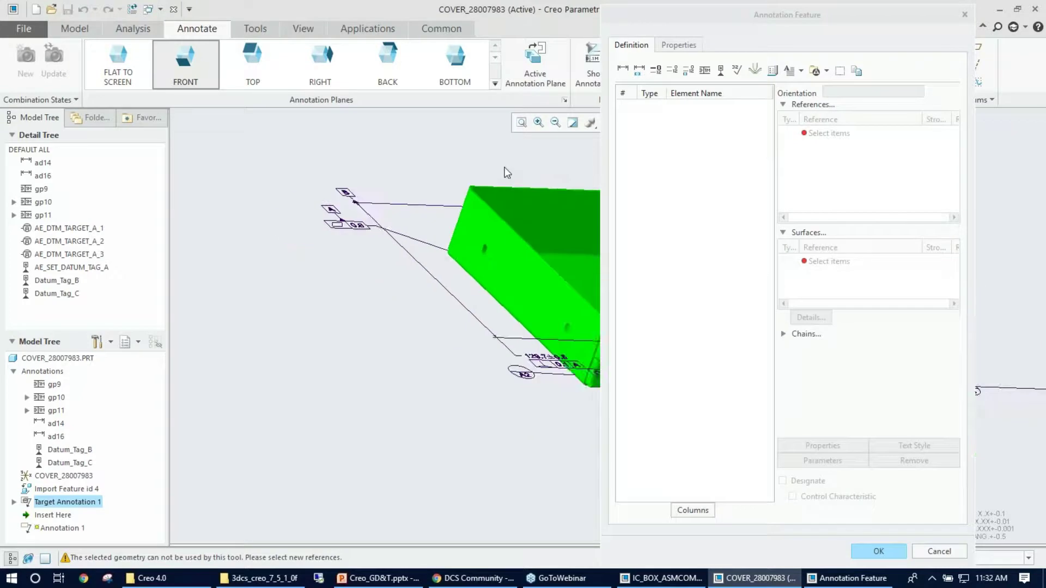
{"action": "left_click", "coordinate": [622, 70]}
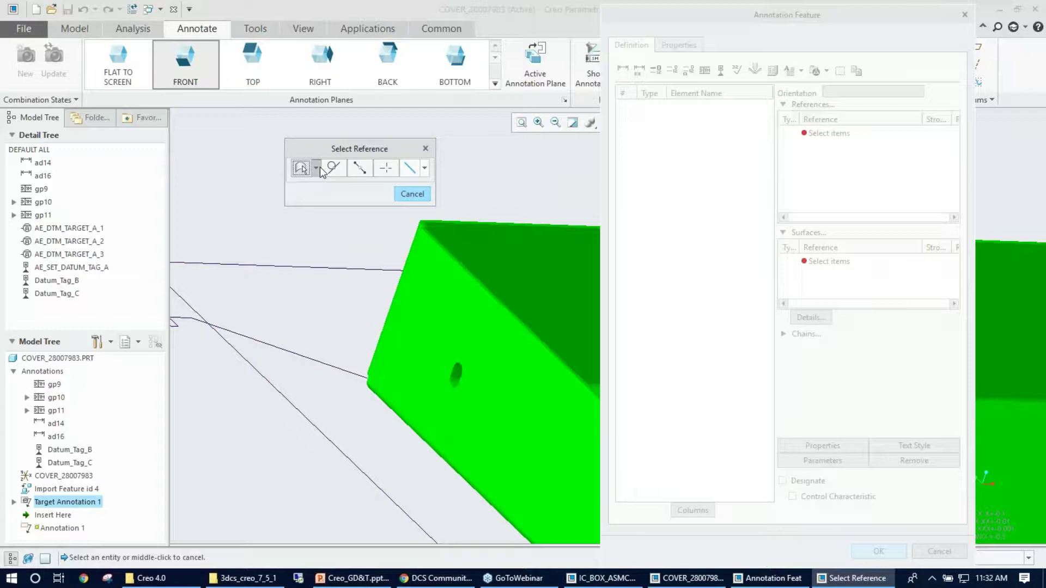
Dimension the width of the small slot in the cover's side wall between its two opposing sides, placing the text outside the wall.
{"action": "scroll", "coordinate": [378, 287], "scroll_direction": "down", "scroll_amount": 5}
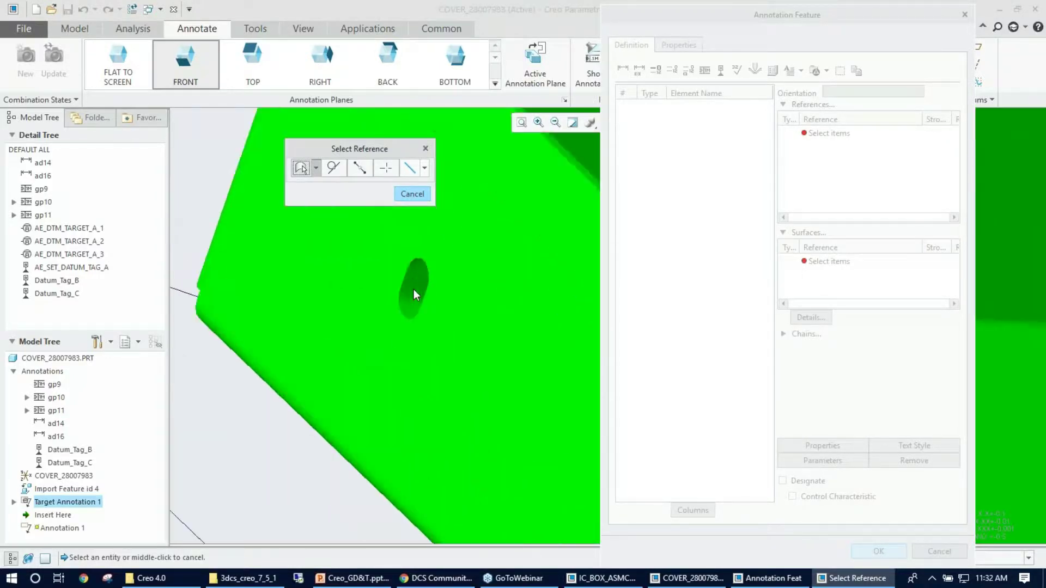
{"action": "scroll", "coordinate": [414, 289], "scroll_direction": "down", "scroll_amount": 3}
{"action": "left_click", "coordinate": [403, 265]}
{"action": "scroll", "coordinate": [403, 264], "scroll_direction": "up", "scroll_amount": 5}
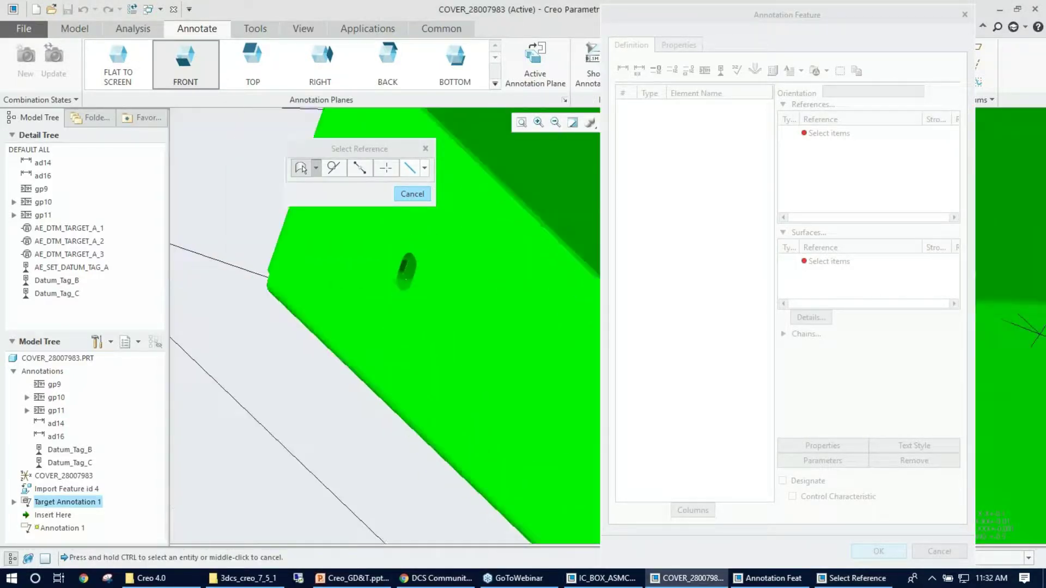
{"action": "scroll", "coordinate": [413, 280], "scroll_direction": "up", "scroll_amount": 2}
{"action": "middle_click_drag", "start_coordinate": [413, 280], "coordinate": [349, 327]}
{"action": "scroll", "coordinate": [348, 327], "scroll_direction": "up", "scroll_amount": 3}
{"action": "scroll", "coordinate": [466, 376], "scroll_direction": "down", "scroll_amount": 8}
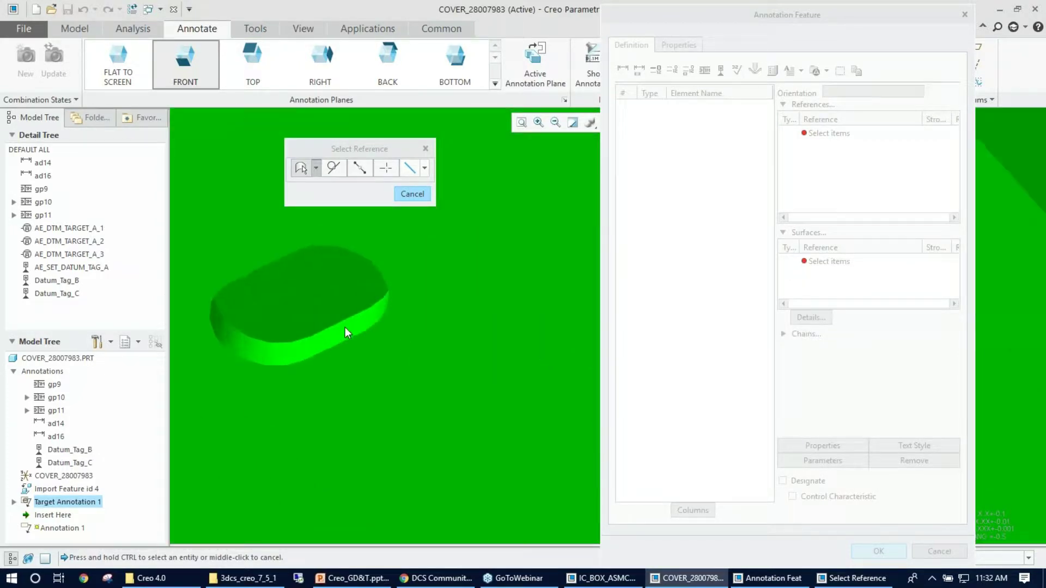
{"action": "scroll", "coordinate": [345, 330], "scroll_direction": "down", "scroll_amount": 2}
{"action": "left_click", "coordinate": [345, 330], "text": "ctrl"}
{"action": "scroll", "coordinate": [345, 330], "scroll_direction": "up", "scroll_amount": 7}
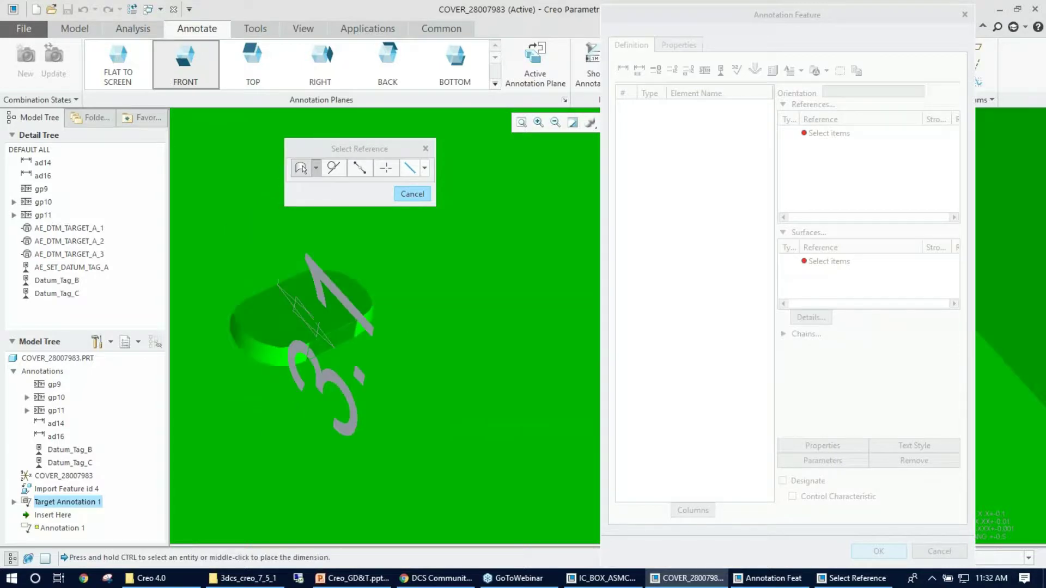
{"action": "middle_click", "coordinate": [249, 486]}
{"action": "scroll", "coordinate": [322, 418], "scroll_direction": "up", "scroll_amount": 6}
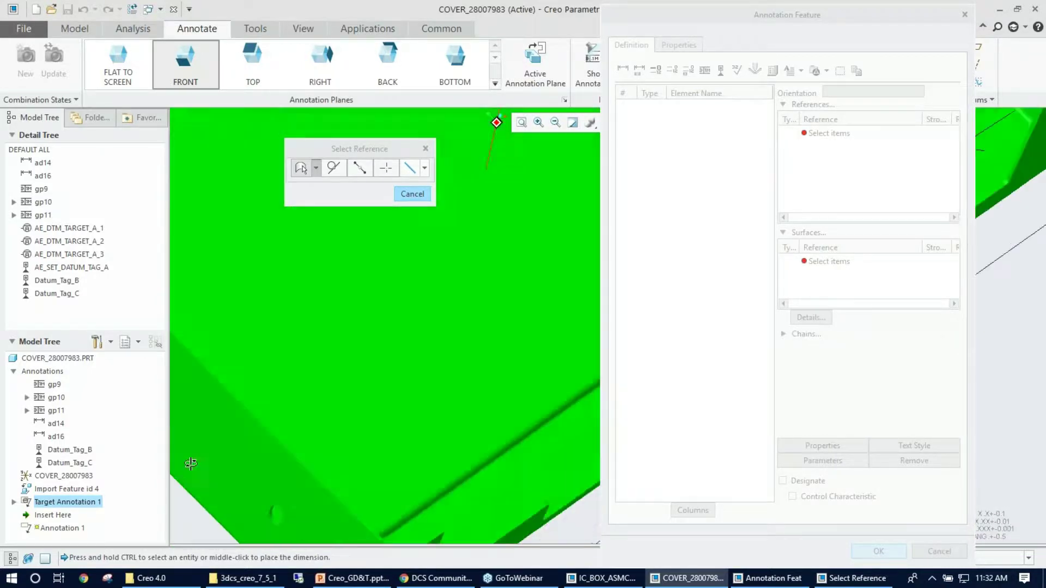
{"action": "scroll", "coordinate": [243, 427], "scroll_direction": "down", "scroll_amount": 5}
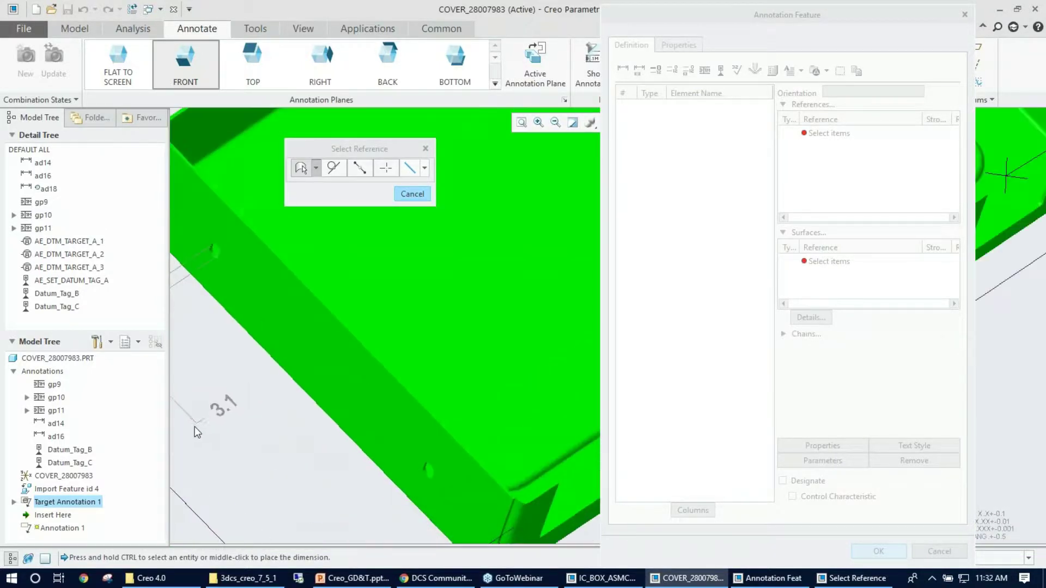
{"action": "scroll", "coordinate": [316, 428], "scroll_direction": "up", "scroll_amount": 4}
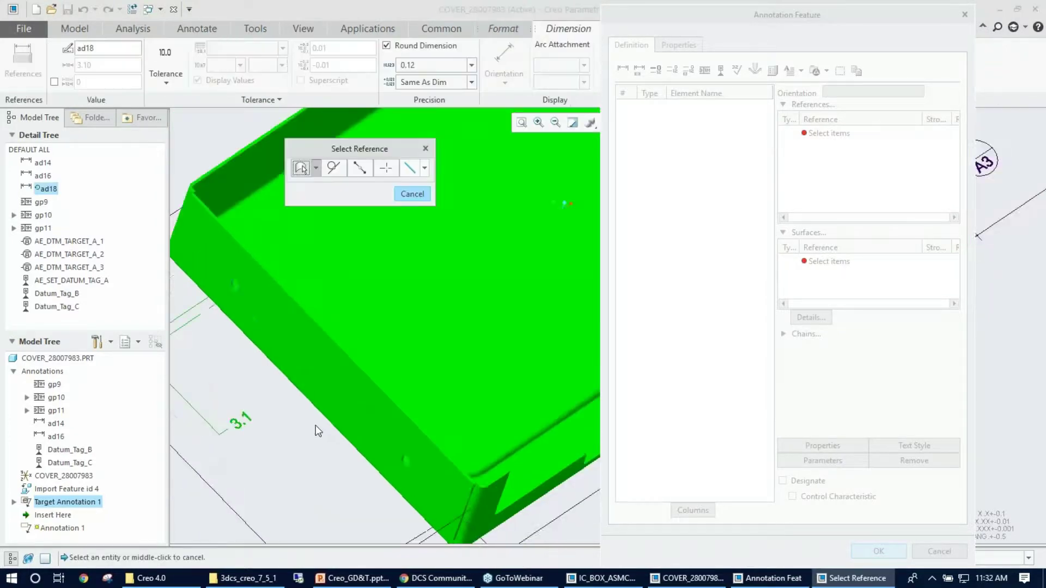
Give the slot width dimension a symmetric tolerance of 0.5.
{"action": "scroll", "coordinate": [266, 433], "scroll_direction": "down", "scroll_amount": 5}
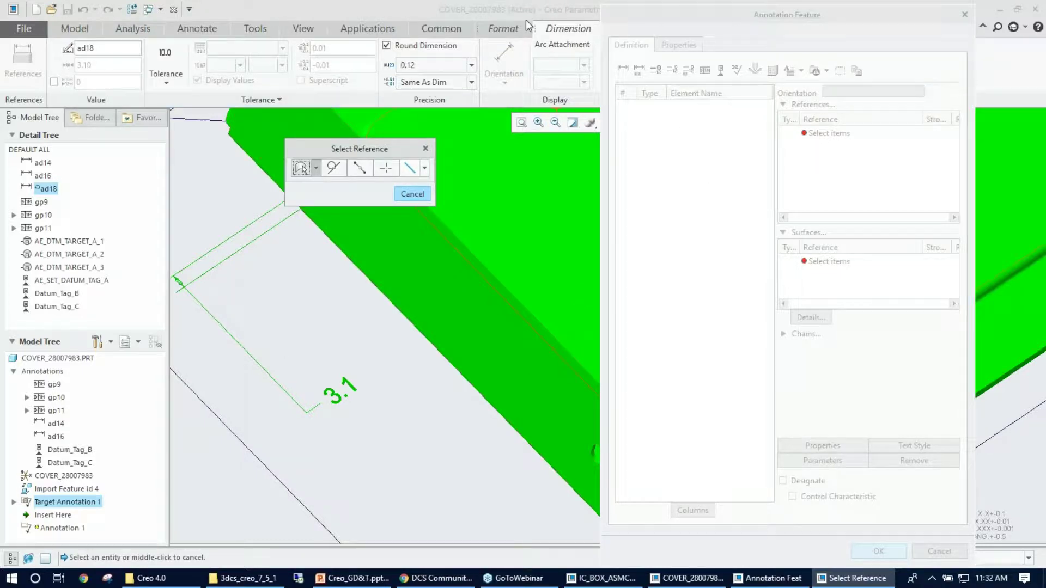
{"action": "left_click", "coordinate": [172, 79]}
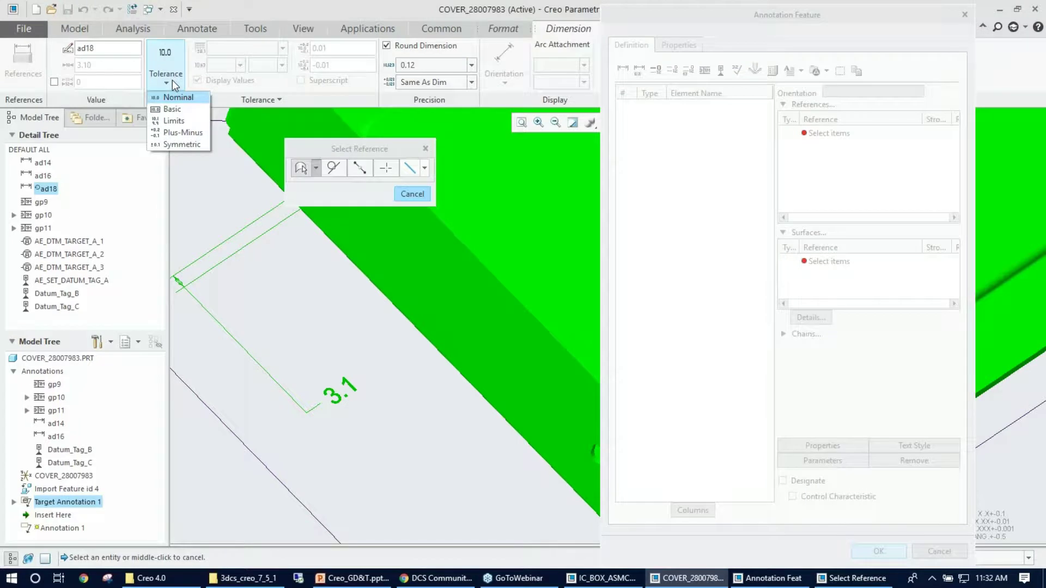
{"action": "left_click", "coordinate": [187, 147]}
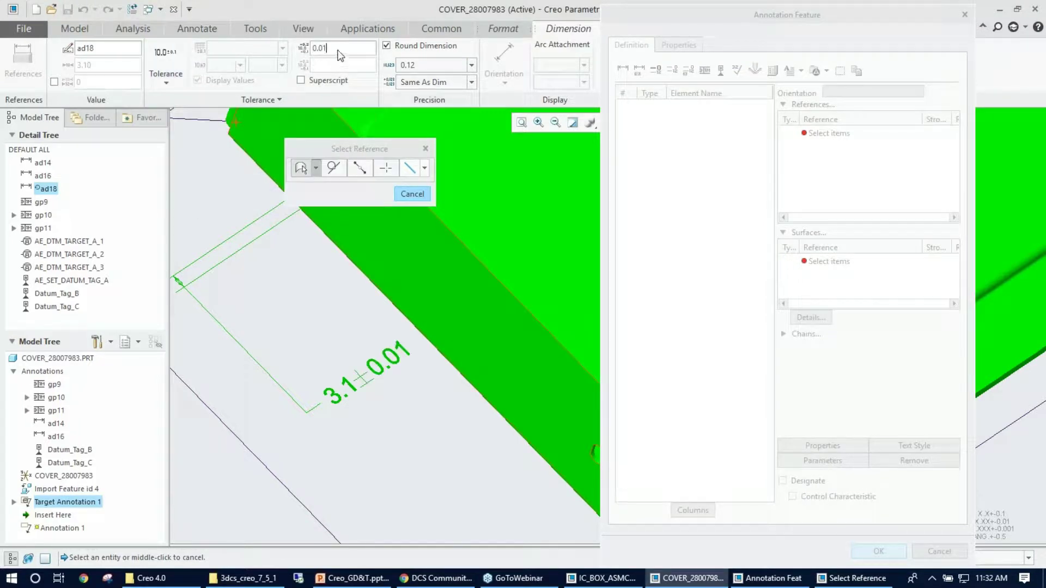
{"action": "key", "text": "BackSpace"}
{"action": "key", "text": "BackSpace"}
{"action": "key", "text": "BackSpace"}
{"action": "type", "text": ".5"}
{"action": "key", "text": "Return"}
{"action": "left_click", "coordinate": [344, 366]}
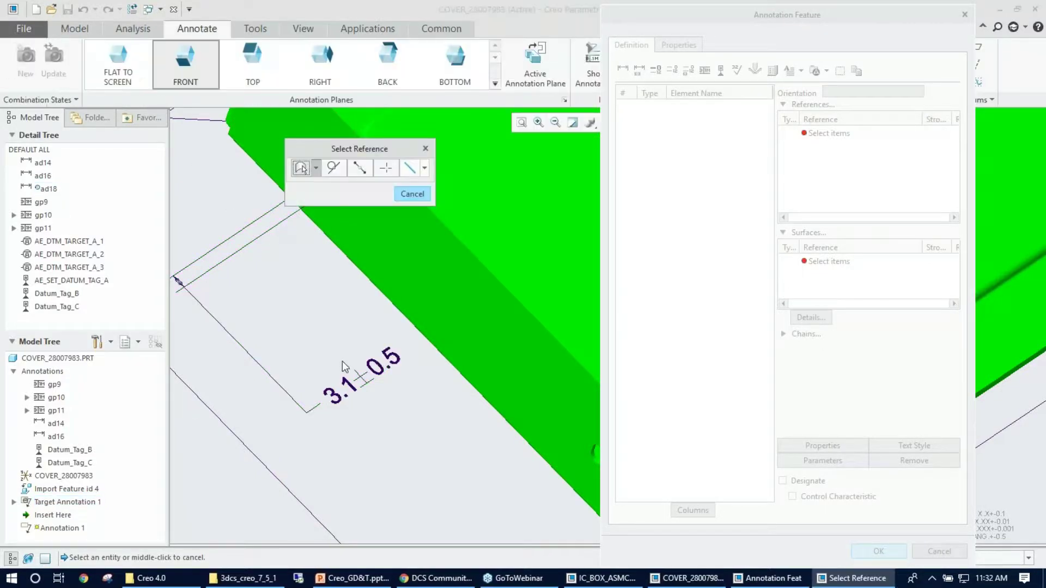
End the dimension reference selection and return to the annotation feature definition.
{"action": "scroll", "coordinate": [343, 362], "scroll_direction": "up", "scroll_amount": 3}
{"action": "scroll", "coordinate": [366, 409], "scroll_direction": "down", "scroll_amount": 3}
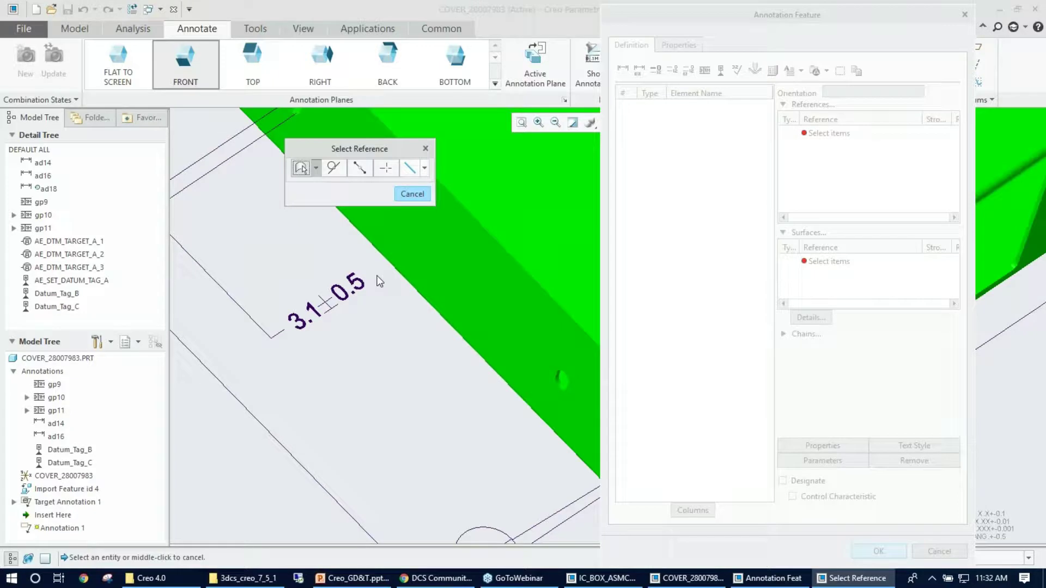
{"action": "scroll", "coordinate": [329, 342], "scroll_direction": "down", "scroll_amount": 2}
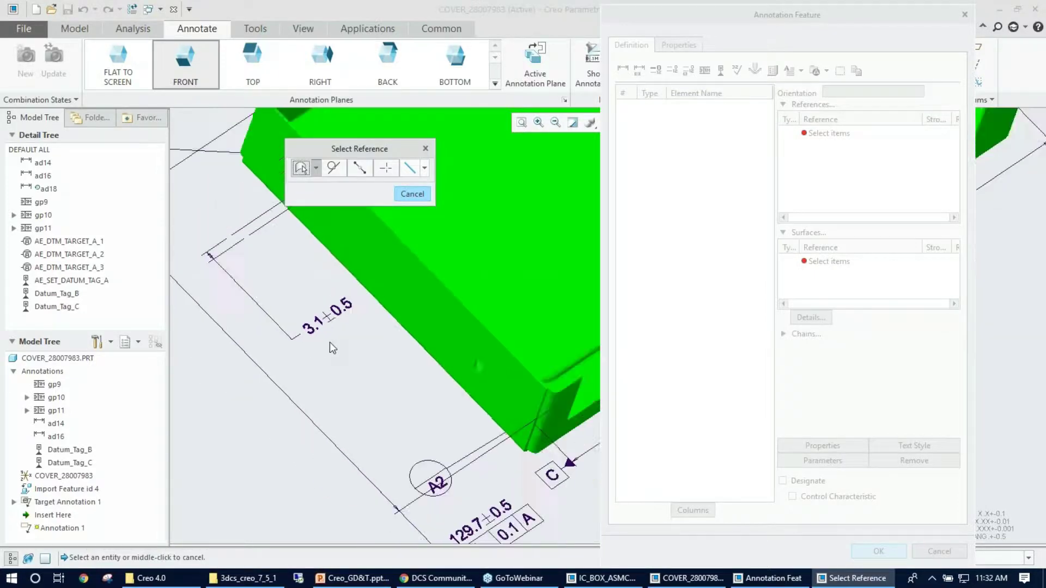
{"action": "scroll", "coordinate": [329, 342], "scroll_direction": "up", "scroll_amount": 2}
{"action": "scroll", "coordinate": [314, 248], "scroll_direction": "down", "scroll_amount": 3}
{"action": "scroll", "coordinate": [314, 251], "scroll_direction": "up", "scroll_amount": 3}
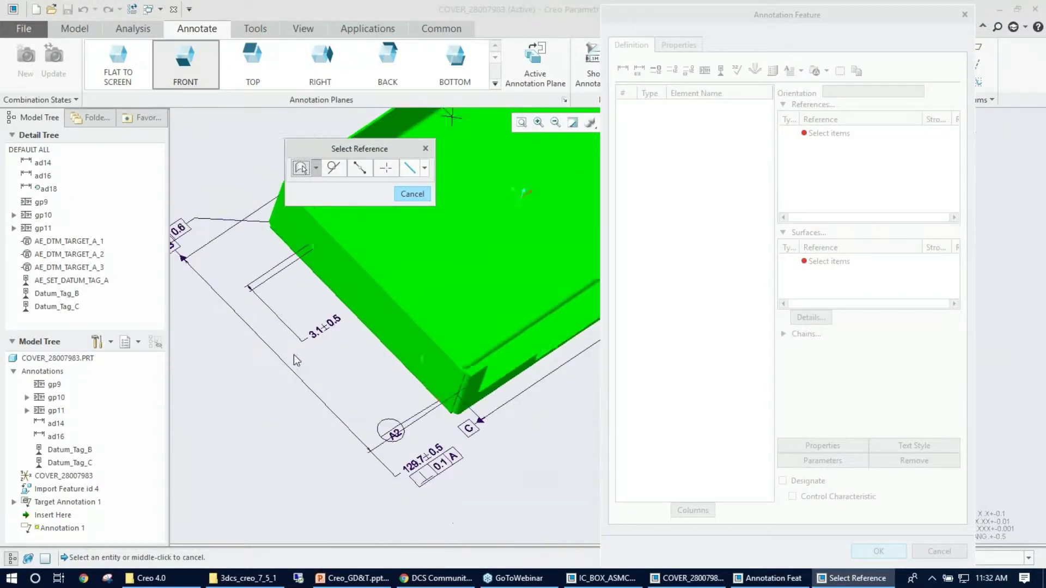
{"action": "scroll", "coordinate": [293, 354], "scroll_direction": "up", "scroll_amount": 2}
{"action": "scroll", "coordinate": [314, 336], "scroll_direction": "down", "scroll_amount": 3}
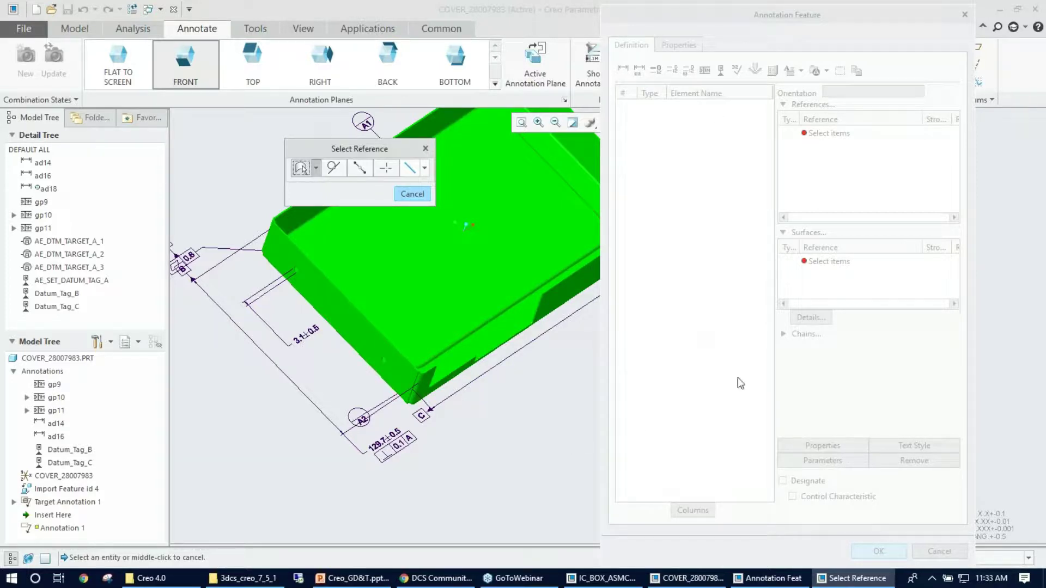
{"action": "left_click", "coordinate": [693, 396]}
{"action": "left_click", "coordinate": [490, 466]}
{"action": "left_click", "coordinate": [417, 196]}
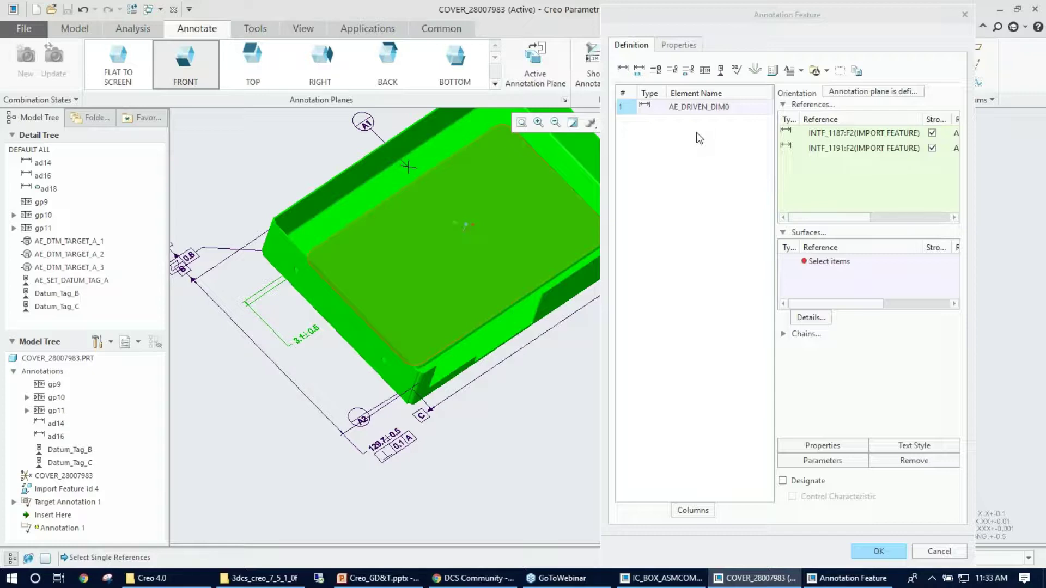
Examine the slot width dimension and its position relative to the cover's datum annotations.
{"action": "mouse_move", "coordinate": [467, 274]}
{"action": "middle_mouse_down"}
{"action": "mouse_move", "coordinate": [426, 267]}
{"action": "mouse_move", "coordinate": [441, 317]}
{"action": "mouse_move", "coordinate": [447, 308]}
{"action": "middle_mouse_up"}
{"action": "scroll", "coordinate": [444, 308], "scroll_direction": "up", "scroll_amount": 3}
{"action": "scroll", "coordinate": [298, 280], "scroll_direction": "down", "scroll_amount": 5}
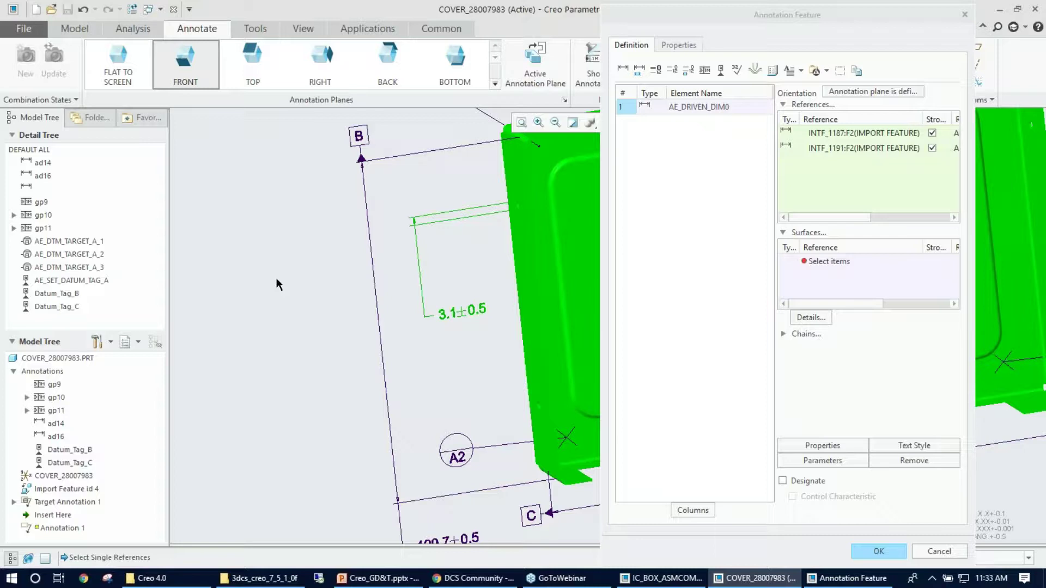
{"action": "scroll", "coordinate": [278, 285], "scroll_direction": "down", "scroll_amount": 2}
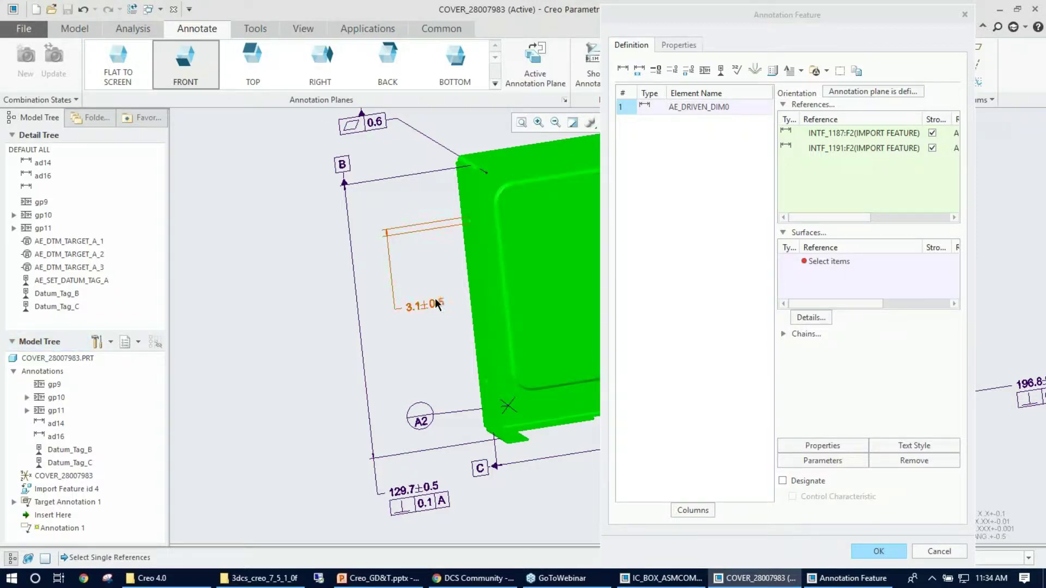
{"action": "scroll", "coordinate": [420, 279], "scroll_direction": "up", "scroll_amount": 3}
{"action": "scroll", "coordinate": [432, 260], "scroll_direction": "down", "scroll_amount": 4}
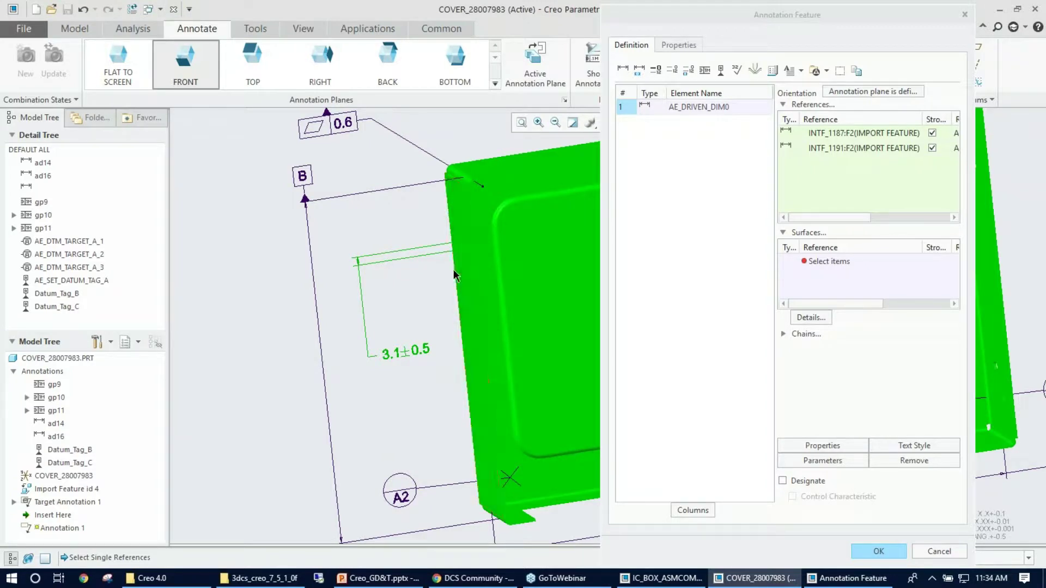
{"action": "scroll", "coordinate": [381, 273], "scroll_direction": "down", "scroll_amount": 3}
{"action": "scroll", "coordinate": [393, 313], "scroll_direction": "up", "scroll_amount": 2}
{"action": "scroll", "coordinate": [379, 322], "scroll_direction": "down", "scroll_amount": 2}
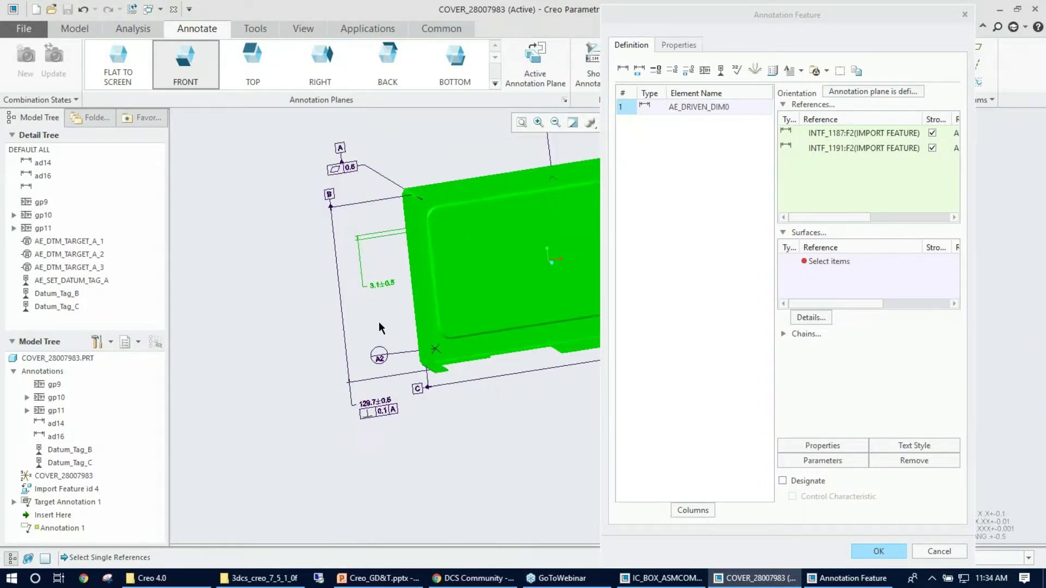
Add an inner surface of the side-wall slot as a surface reference of the driven dimension.
{"action": "left_click", "coordinate": [826, 266]}
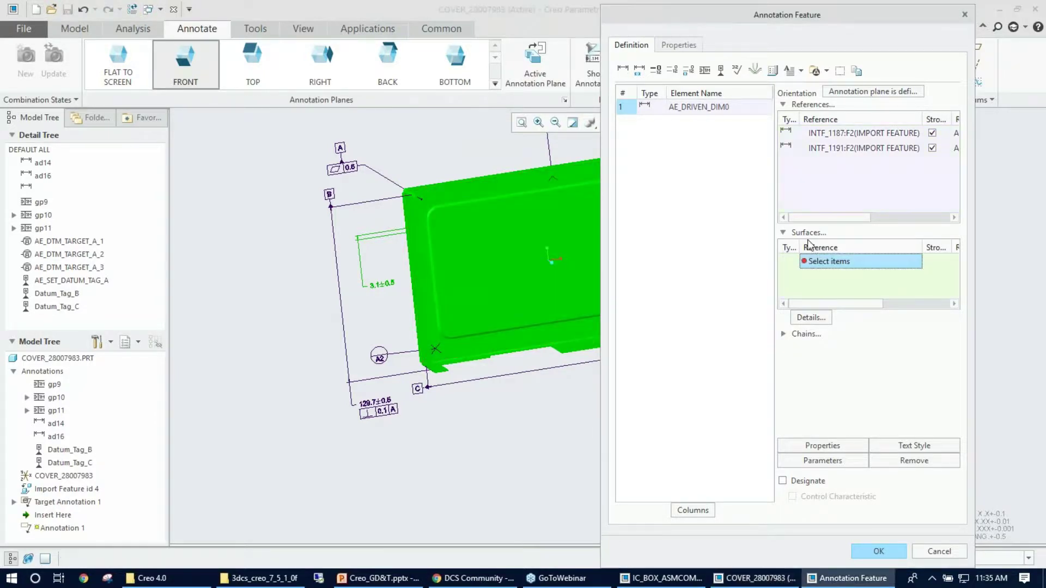
{"action": "middle_click_drag", "start_coordinate": [465, 375], "coordinate": [417, 289]}
{"action": "scroll", "coordinate": [414, 281], "scroll_direction": "up", "scroll_amount": 10}
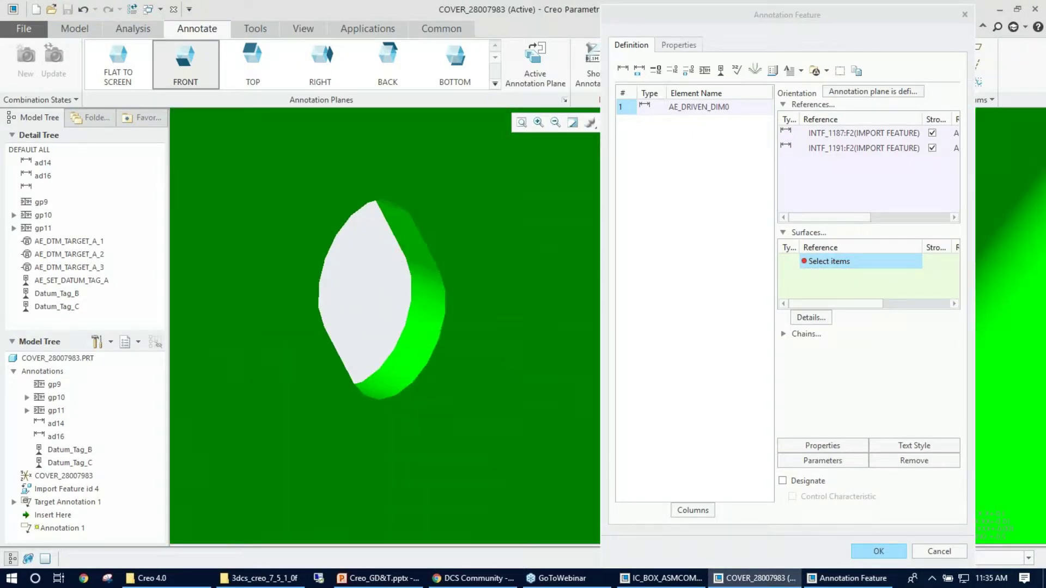
{"action": "left_click", "coordinate": [418, 296]}
{"action": "scroll", "coordinate": [417, 296], "scroll_direction": "down", "scroll_amount": 5}
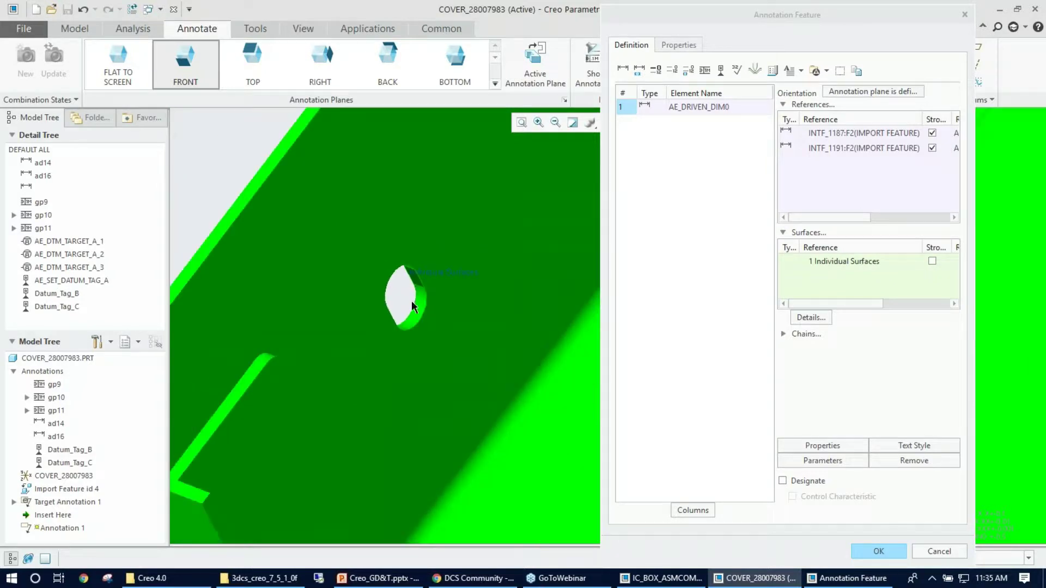
Add the flat inner faces of the next side-wall slot as surface references of the driven dimension.
{"action": "middle_click_drag", "start_coordinate": [411, 301], "coordinate": [370, 337]}
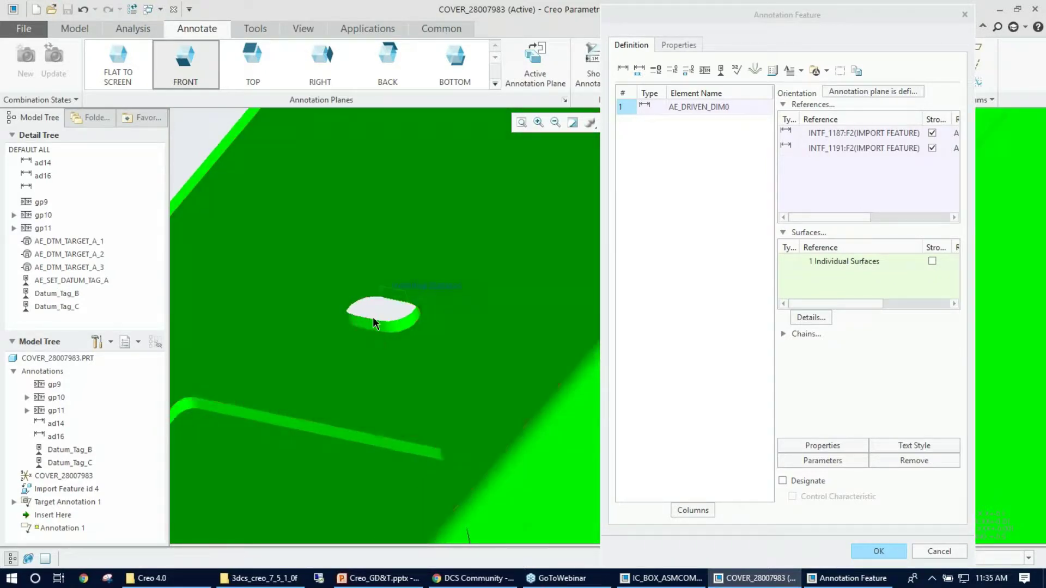
{"action": "scroll", "coordinate": [371, 315], "scroll_direction": "up", "scroll_amount": 2}
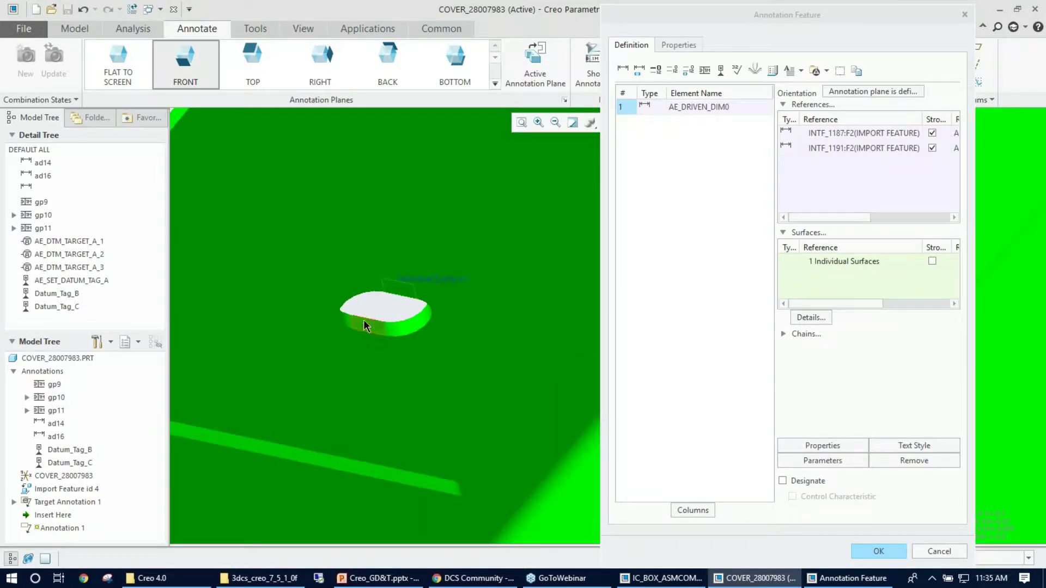
{"action": "scroll", "coordinate": [359, 329], "scroll_direction": "down", "scroll_amount": 2}
{"action": "scroll", "coordinate": [359, 329], "scroll_direction": "up", "scroll_amount": 6}
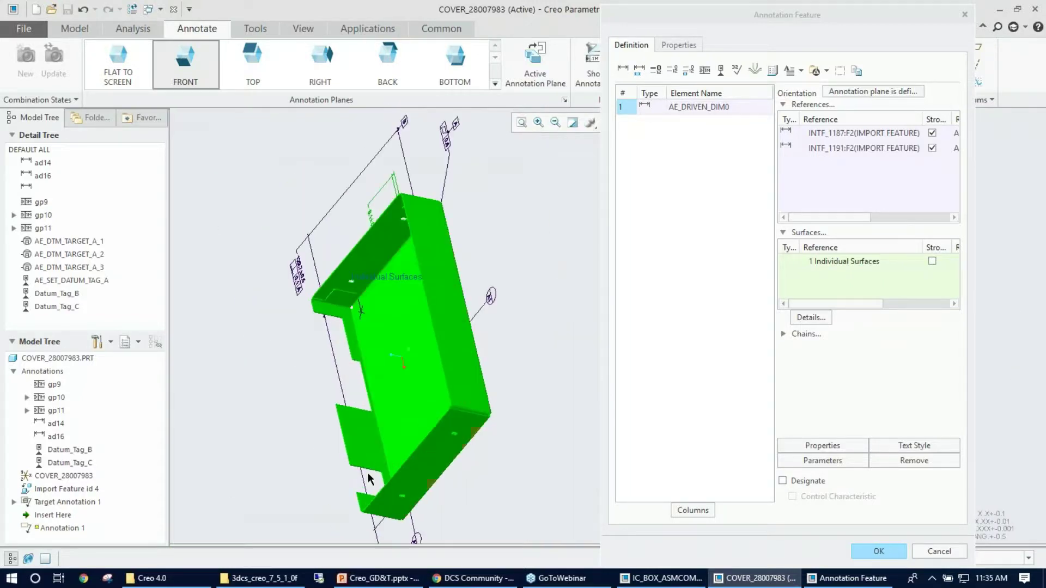
{"action": "scroll", "coordinate": [369, 479], "scroll_direction": "down", "scroll_amount": 5}
{"action": "scroll", "coordinate": [461, 508], "scroll_direction": "up", "scroll_amount": 4}
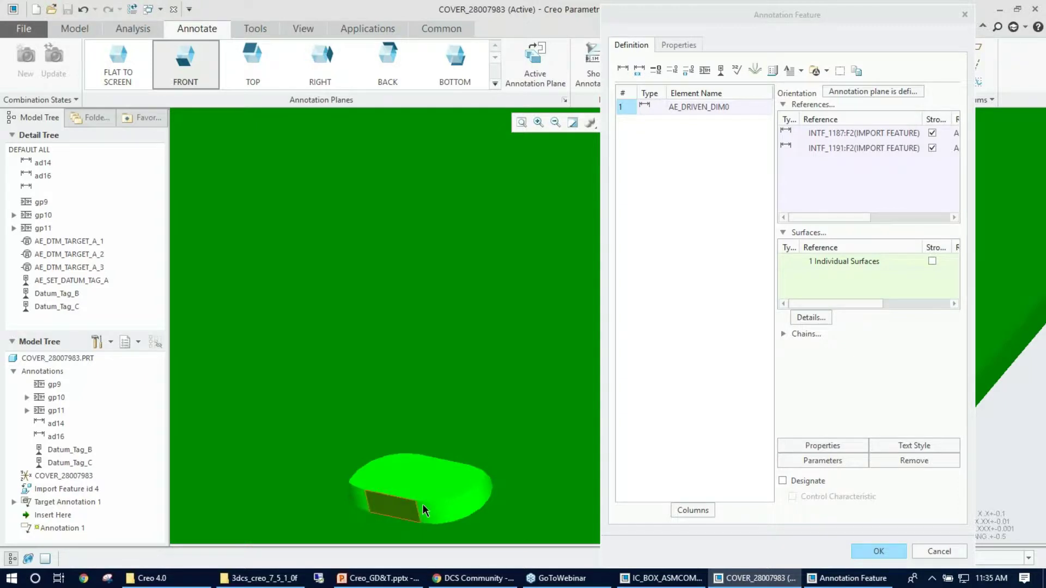
Select the flat inner faces of a slot on the cover's opposite side wall as further surface references.
{"action": "middle_click_drag", "start_coordinate": [420, 509], "coordinate": [443, 414]}
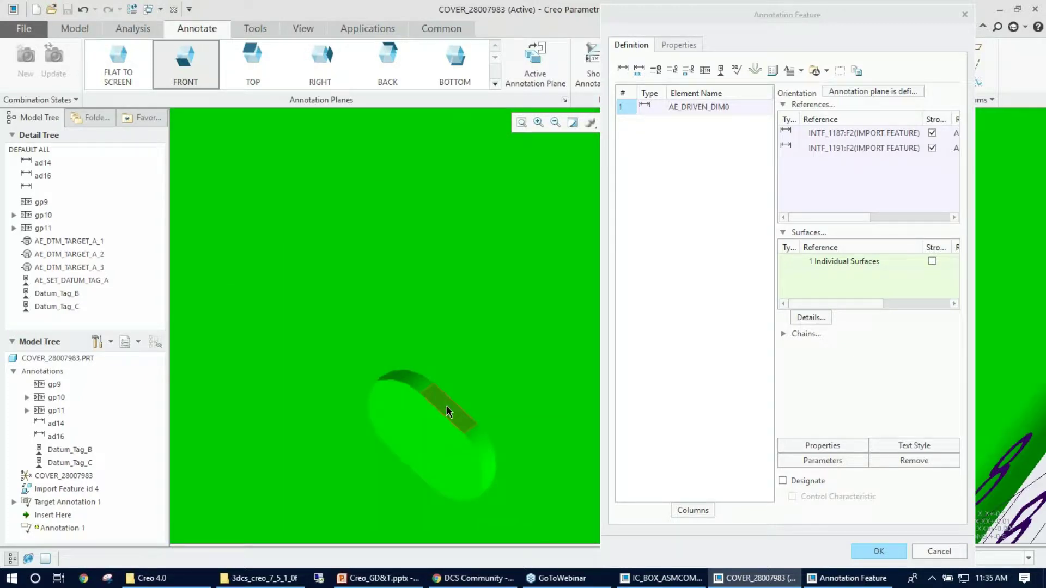
{"action": "scroll", "coordinate": [390, 429], "scroll_direction": "up", "scroll_amount": 6}
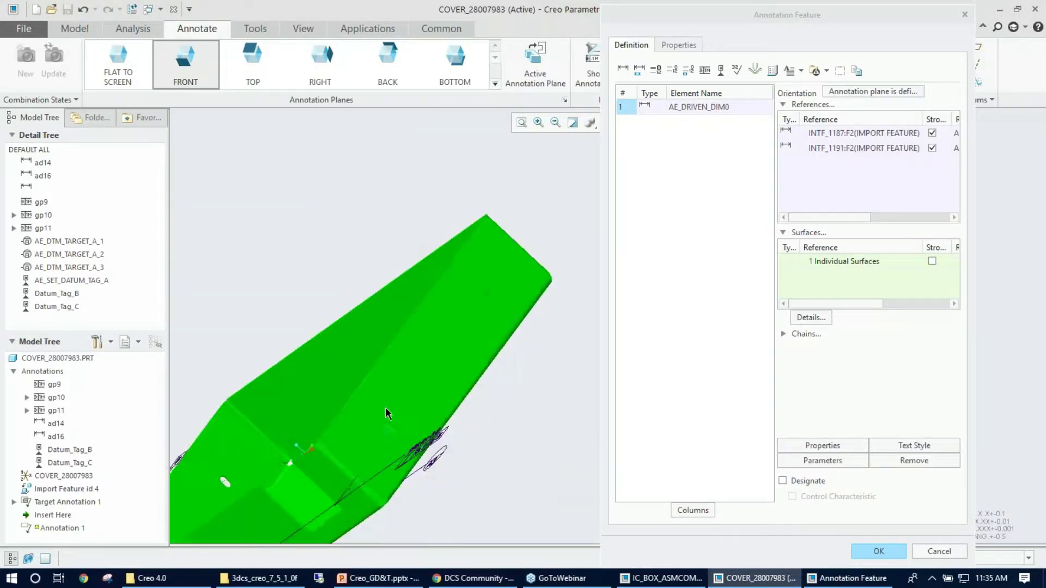
{"action": "scroll", "coordinate": [471, 307], "scroll_direction": "down", "scroll_amount": 4}
{"action": "scroll", "coordinate": [473, 322], "scroll_direction": "down", "scroll_amount": 5}
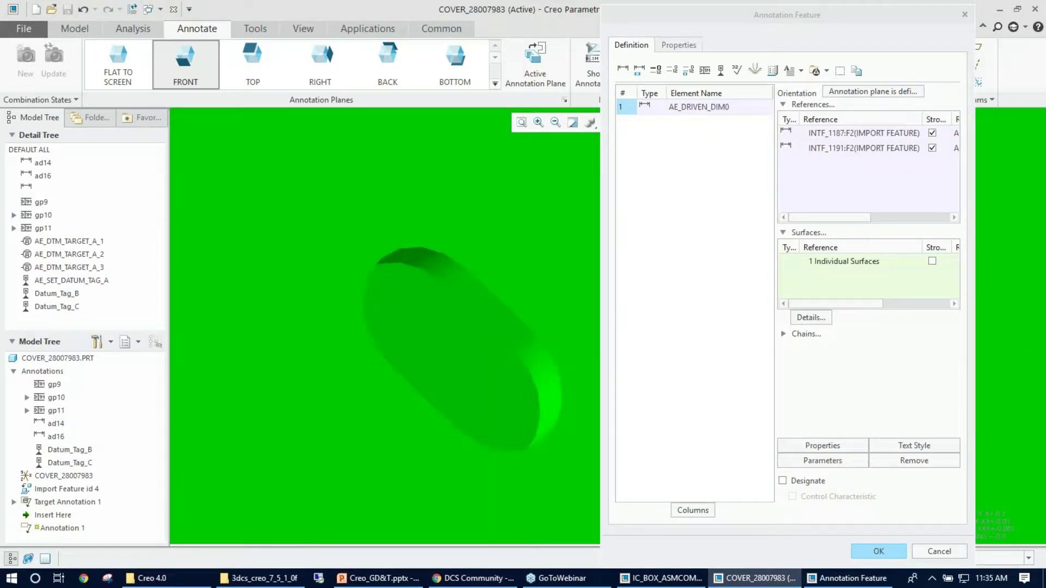
{"action": "scroll", "coordinate": [478, 340], "scroll_direction": "up", "scroll_amount": 8}
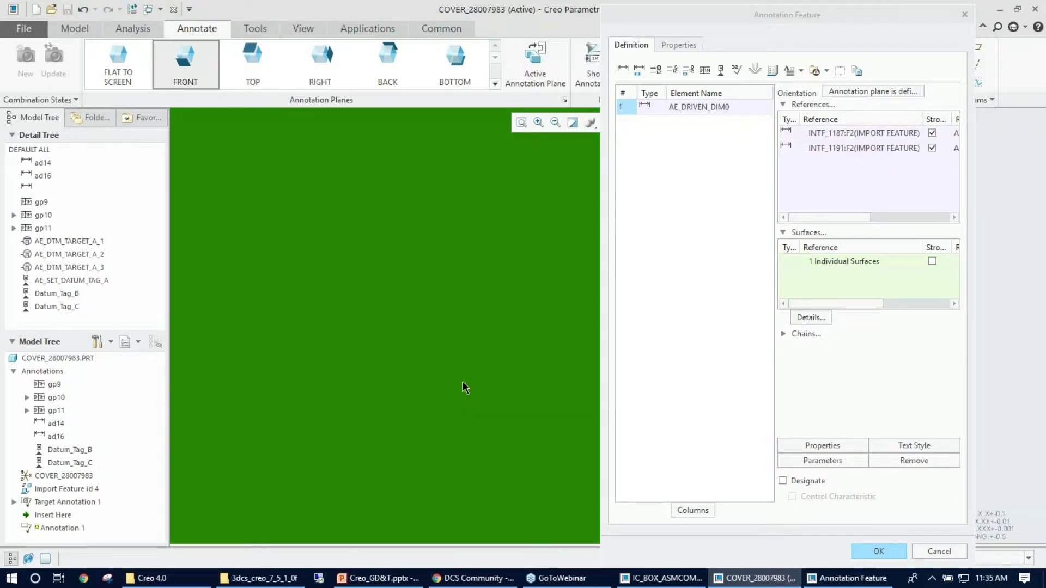
Add the long flat inner face of the opposite-wall slot, then check and accept the individual surface set.
{"action": "mouse_move", "coordinate": [455, 367]}
{"action": "middle_mouse_down"}
{"action": "mouse_move", "coordinate": [441, 451]}
{"action": "mouse_move", "coordinate": [422, 450]}
{"action": "middle_mouse_up"}
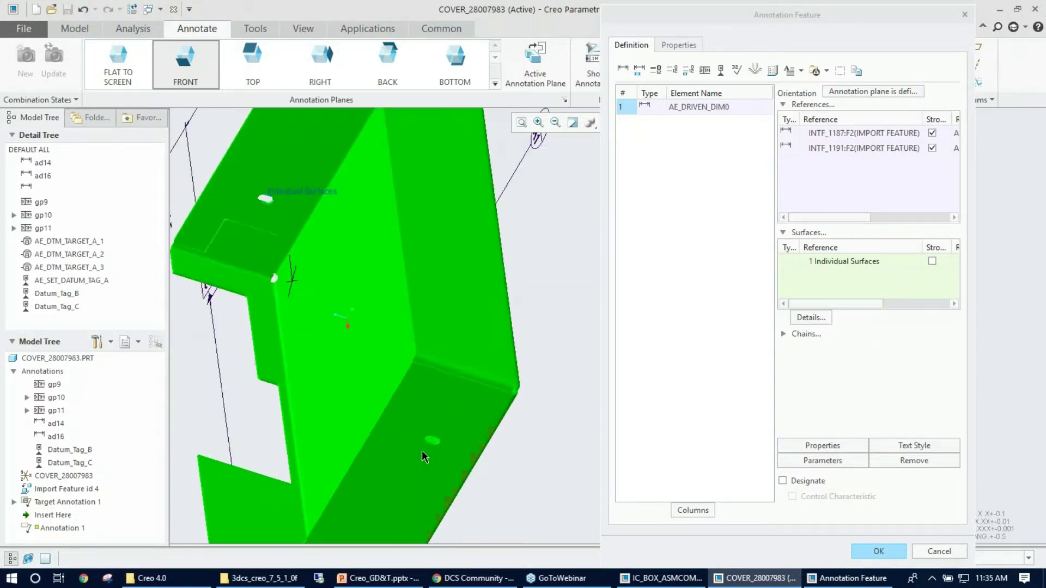
{"action": "scroll", "coordinate": [422, 450], "scroll_direction": "down", "scroll_amount": 6}
{"action": "left_click", "coordinate": [483, 393]}
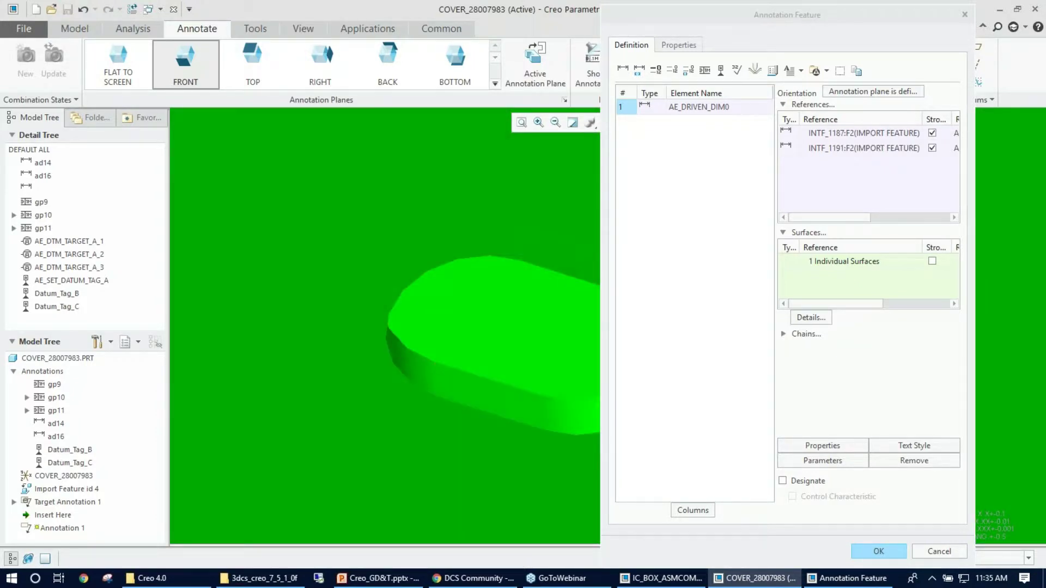
{"action": "left_click", "coordinate": [806, 319]}
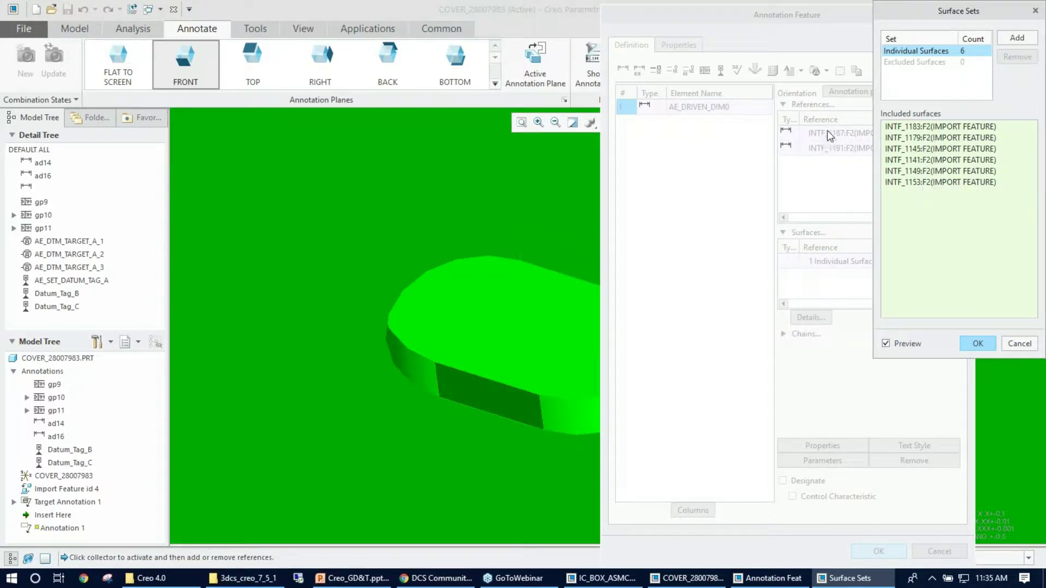
{"action": "left_click", "coordinate": [978, 344]}
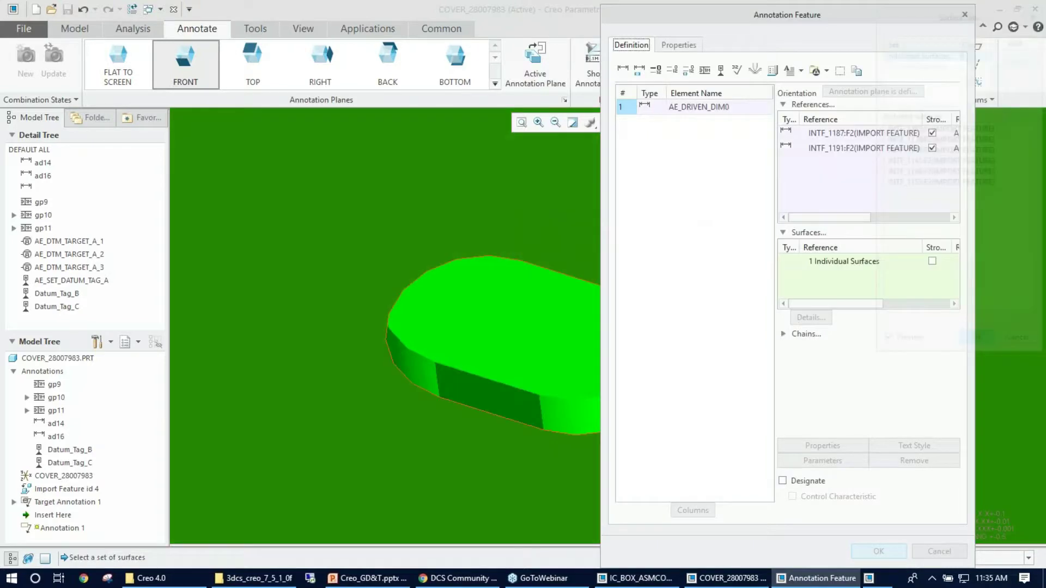
Edit the slot width dimension's text to show "4 Slots" on its own line above the dimension value.
{"action": "scroll", "coordinate": [539, 334], "scroll_direction": "down", "scroll_amount": 6}
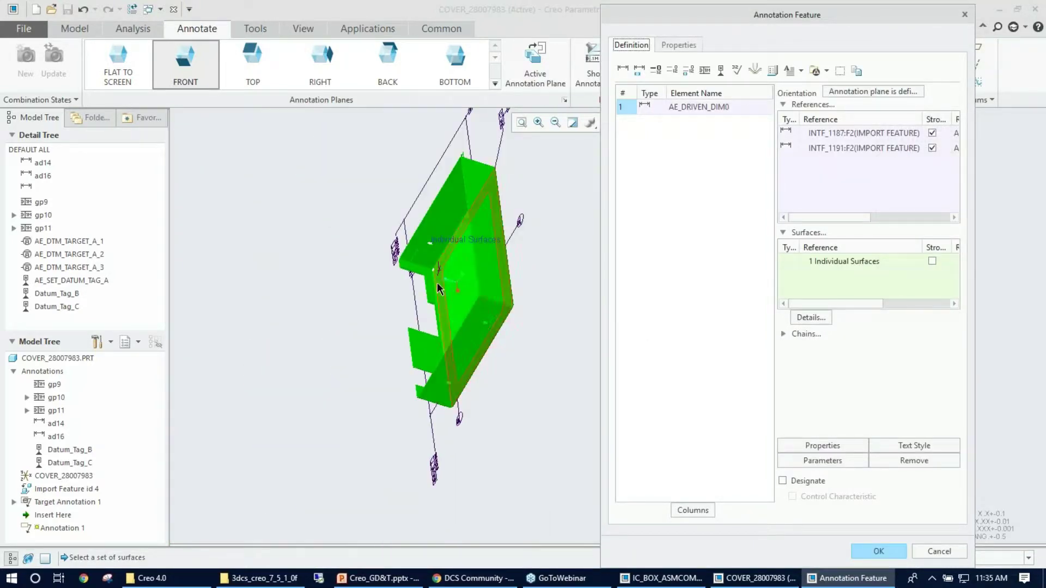
{"action": "mouse_move", "coordinate": [489, 326]}
{"action": "middle_mouse_down"}
{"action": "mouse_move", "coordinate": [531, 223]}
{"action": "mouse_move", "coordinate": [461, 283]}
{"action": "mouse_move", "coordinate": [489, 279]}
{"action": "middle_mouse_up"}
{"action": "scroll", "coordinate": [290, 344], "scroll_direction": "up", "scroll_amount": 5}
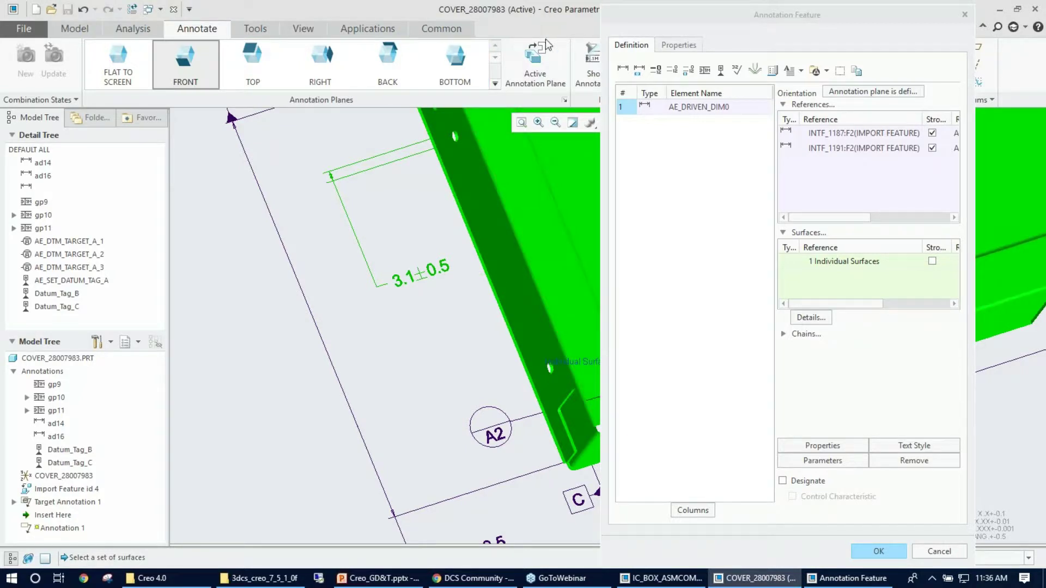
{"action": "left_click", "coordinate": [809, 445]}
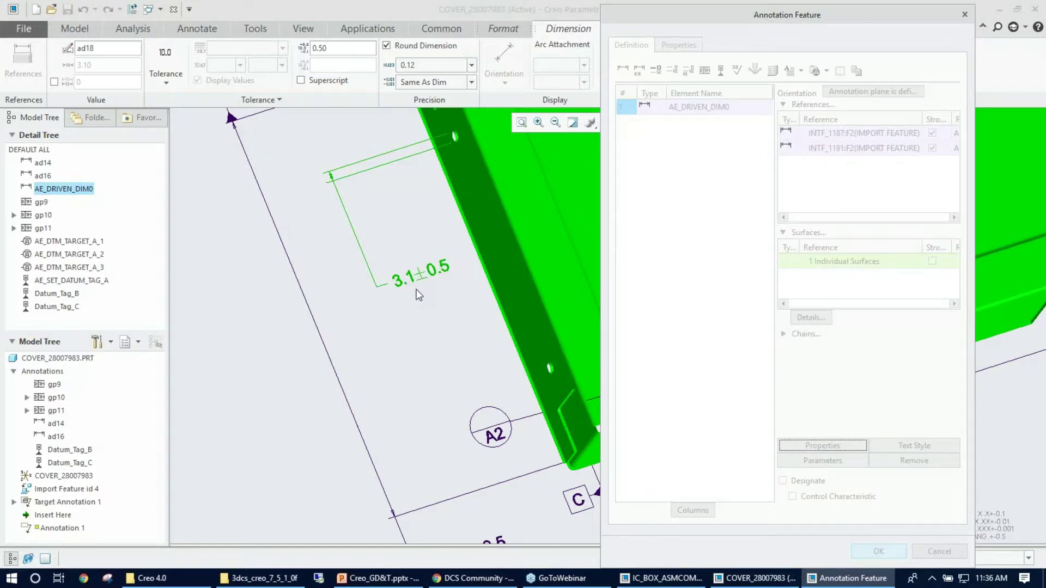
{"action": "scroll", "coordinate": [419, 295], "scroll_direction": "down", "scroll_amount": 3}
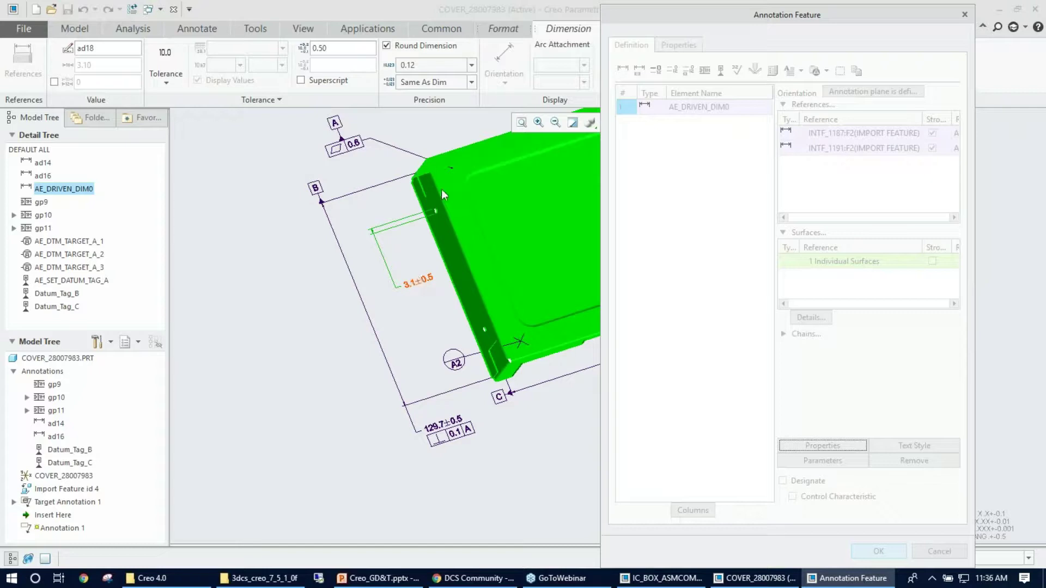
{"action": "left_click_drag", "start_coordinate": [685, 18], "coordinate": [692, 167]}
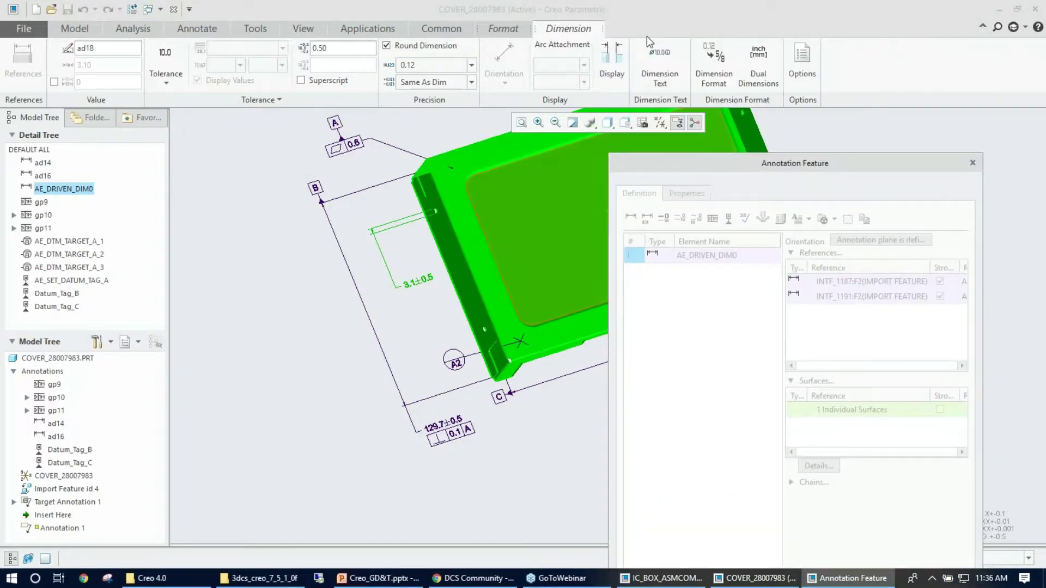
{"action": "left_click", "coordinate": [661, 82]}
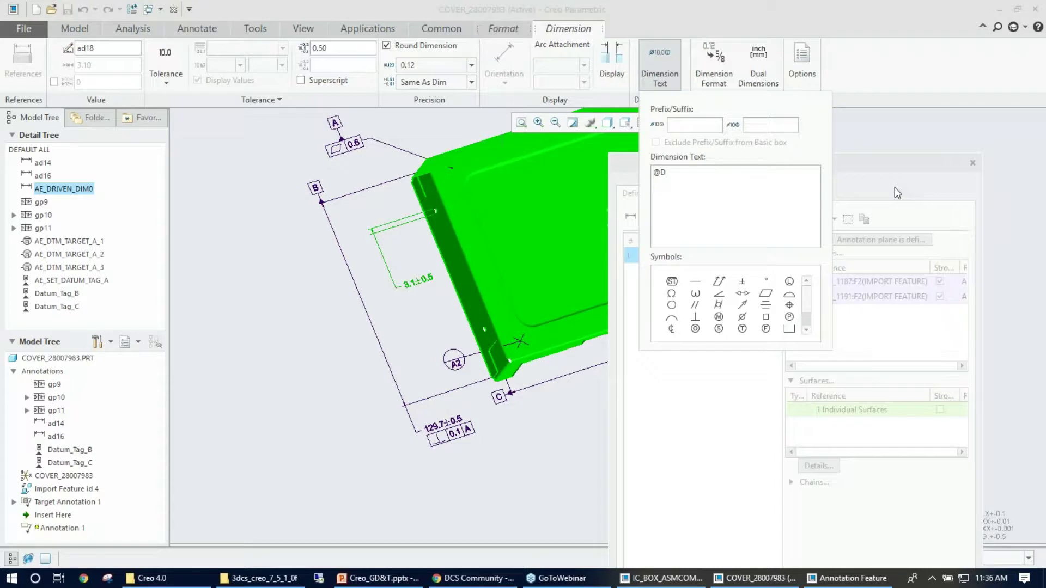
{"action": "type", "text": "4 Slo"}
{"action": "type", "text": "ts"}
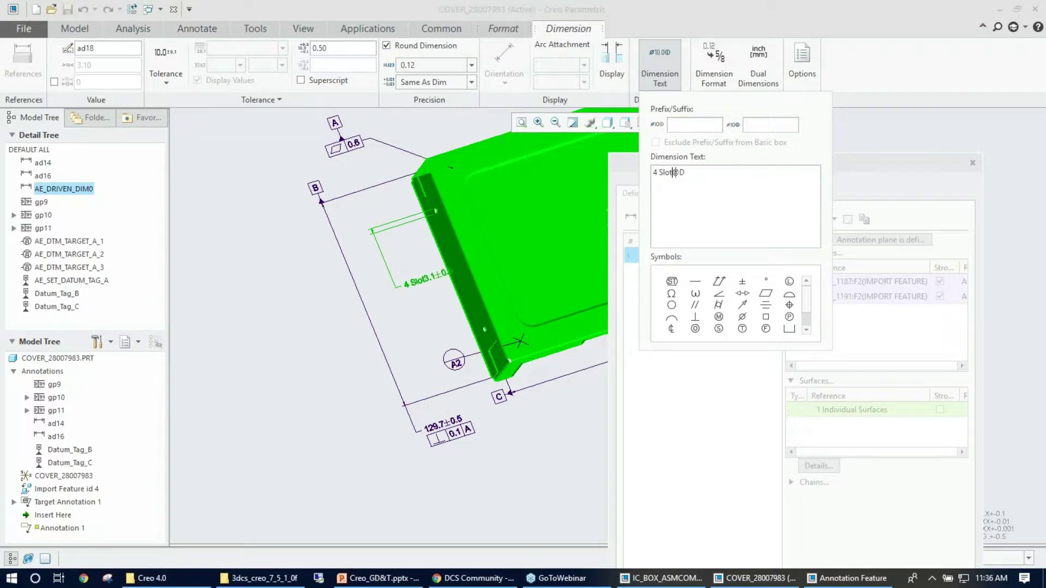
{"action": "key", "text": "Return"}
{"action": "scroll", "coordinate": [393, 308], "scroll_direction": "up", "scroll_amount": 5}
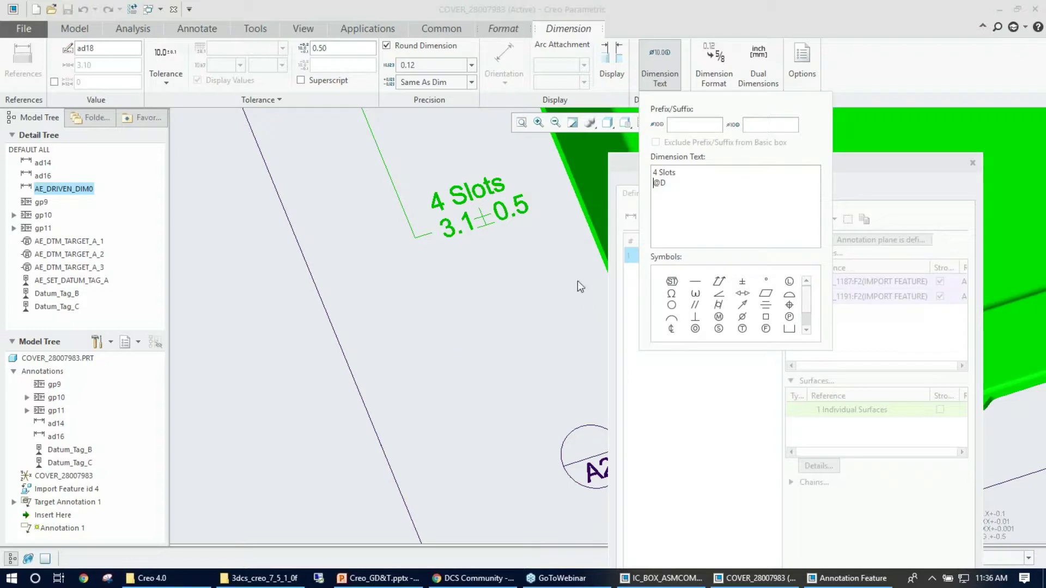
{"action": "left_click", "coordinate": [493, 315]}
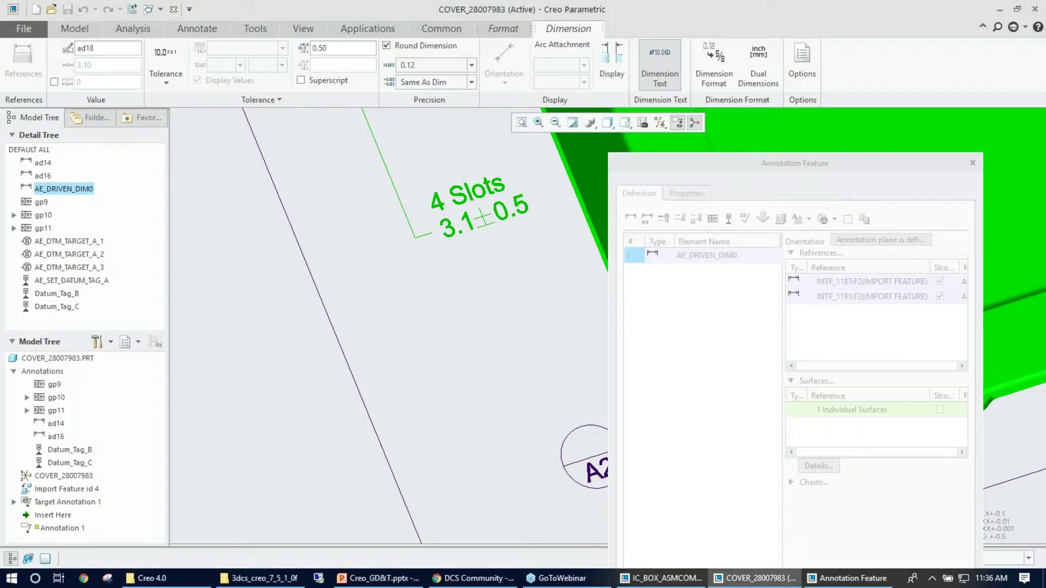
{"action": "scroll", "coordinate": [502, 314], "scroll_direction": "down", "scroll_amount": 4}
{"action": "left_click_drag", "start_coordinate": [744, 159], "coordinate": [745, 104]}
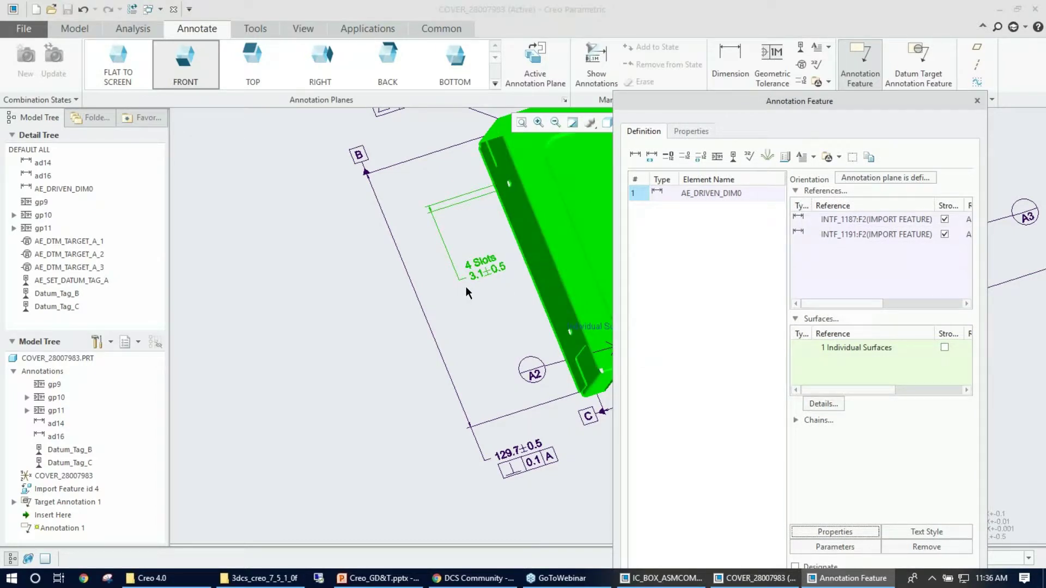
Create a geometric tolerance in the annotation feature and attach it beneath the 4 Slots width dimension.
{"action": "scroll", "coordinate": [512, 281], "scroll_direction": "down", "scroll_amount": 3}
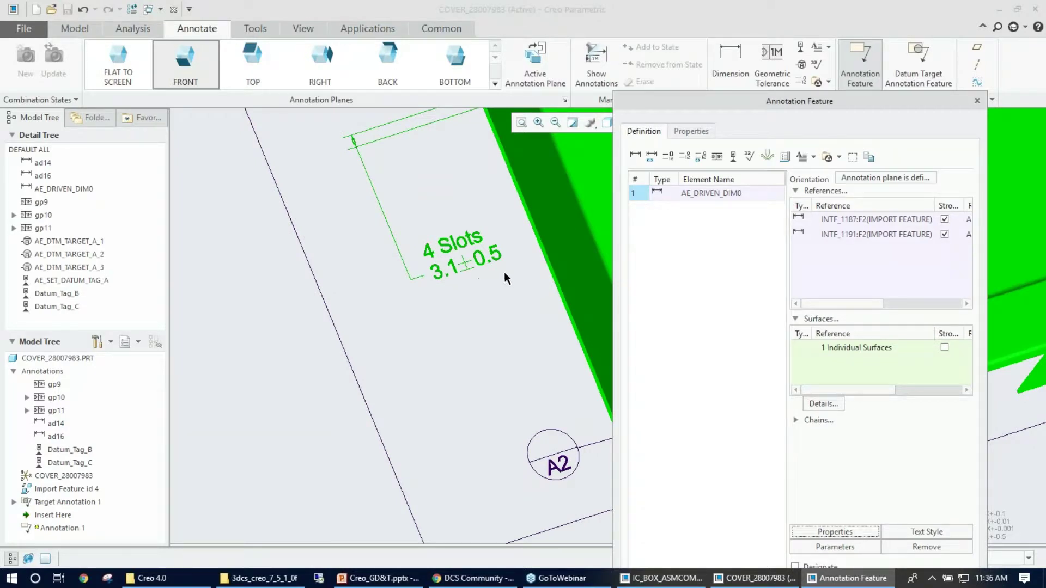
{"action": "scroll", "coordinate": [496, 273], "scroll_direction": "up", "scroll_amount": 1}
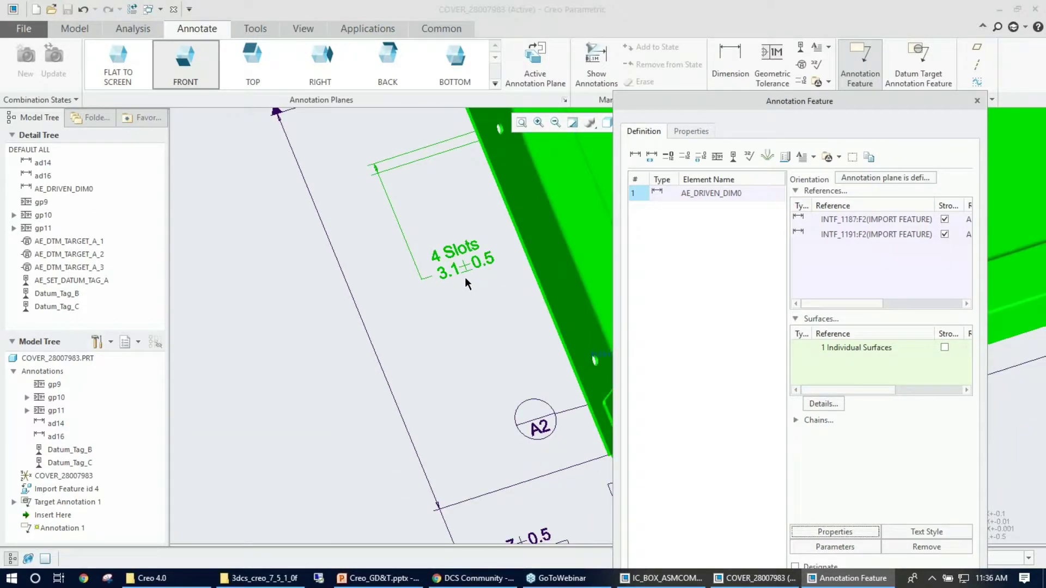
{"action": "left_click", "coordinate": [717, 157]}
{"action": "scroll", "coordinate": [403, 293], "scroll_direction": "down", "scroll_amount": 1}
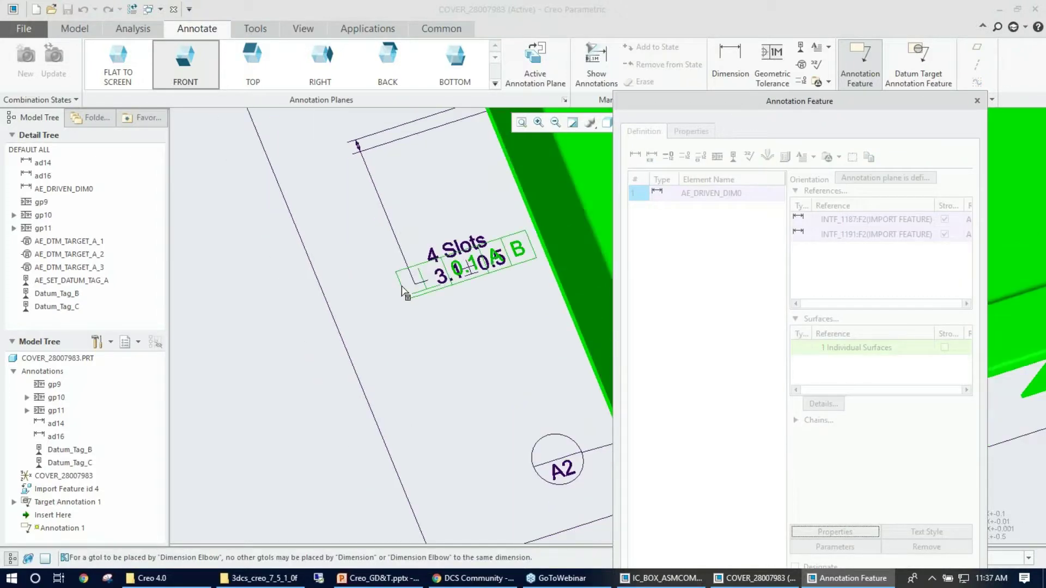
{"action": "scroll", "coordinate": [402, 290], "scroll_direction": "up", "scroll_amount": 3}
{"action": "scroll", "coordinate": [405, 292], "scroll_direction": "down", "scroll_amount": 3}
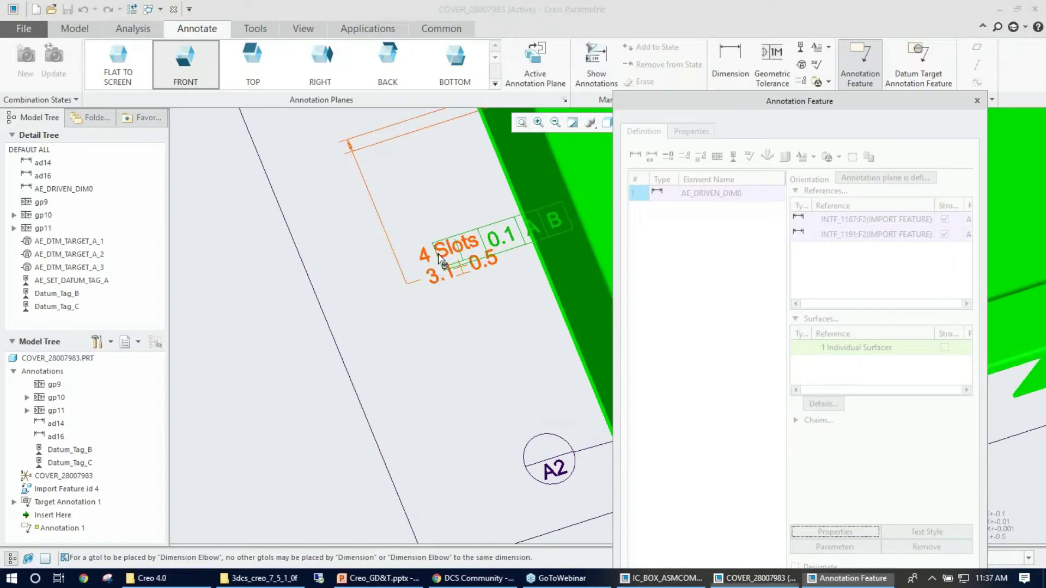
{"action": "left_click", "coordinate": [440, 260]}
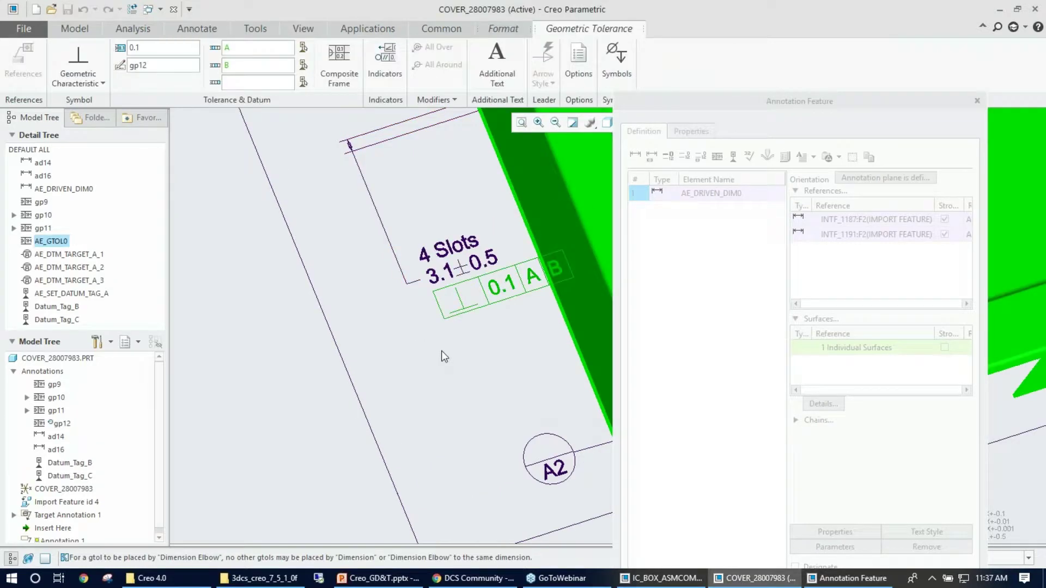
Change the slot tolerance's geometric characteristic to Position and set Datum_Tag_C as its tertiary datum reference.
{"action": "left_click", "coordinate": [78, 73]}
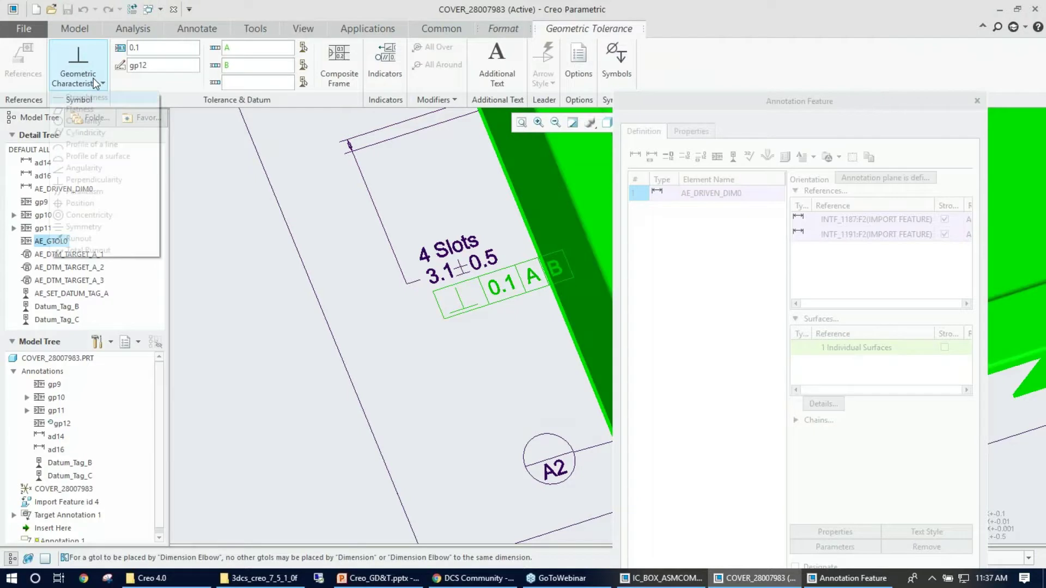
{"action": "left_click", "coordinate": [79, 203]}
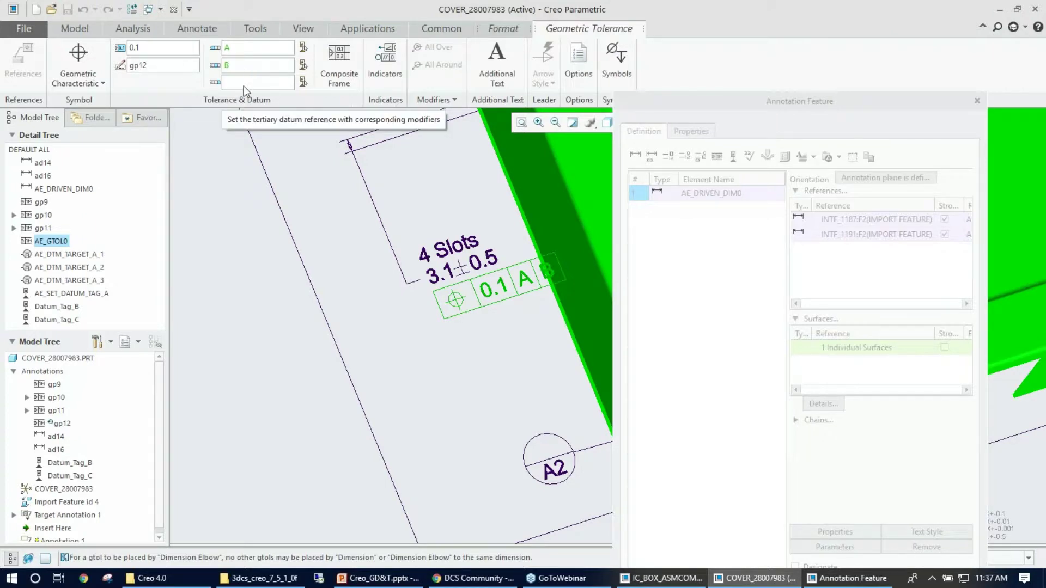
{"action": "left_click", "coordinate": [303, 83]}
{"action": "scroll", "coordinate": [278, 268], "scroll_direction": "up", "scroll_amount": 4}
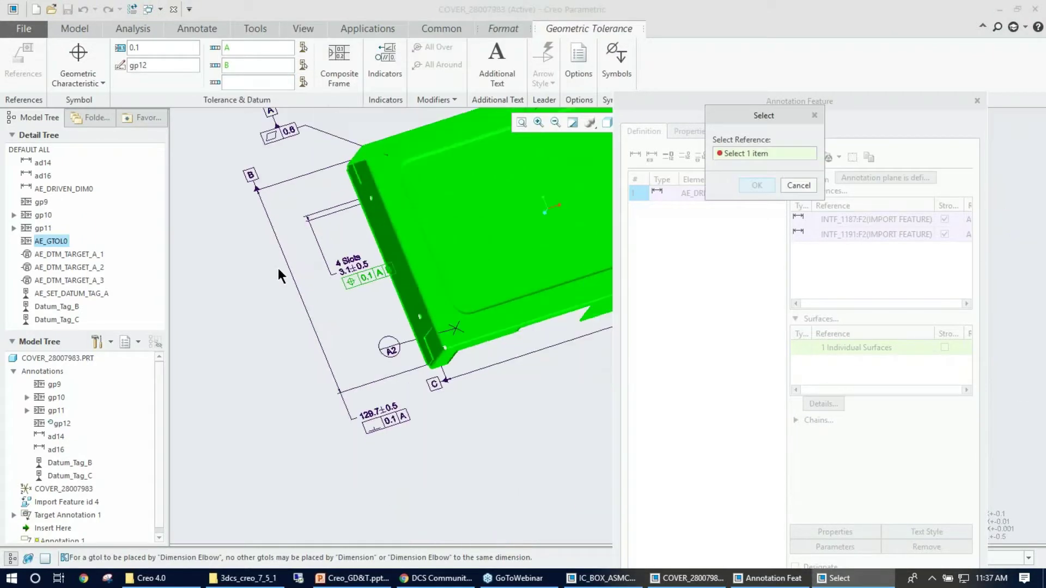
{"action": "left_click", "coordinate": [437, 381]}
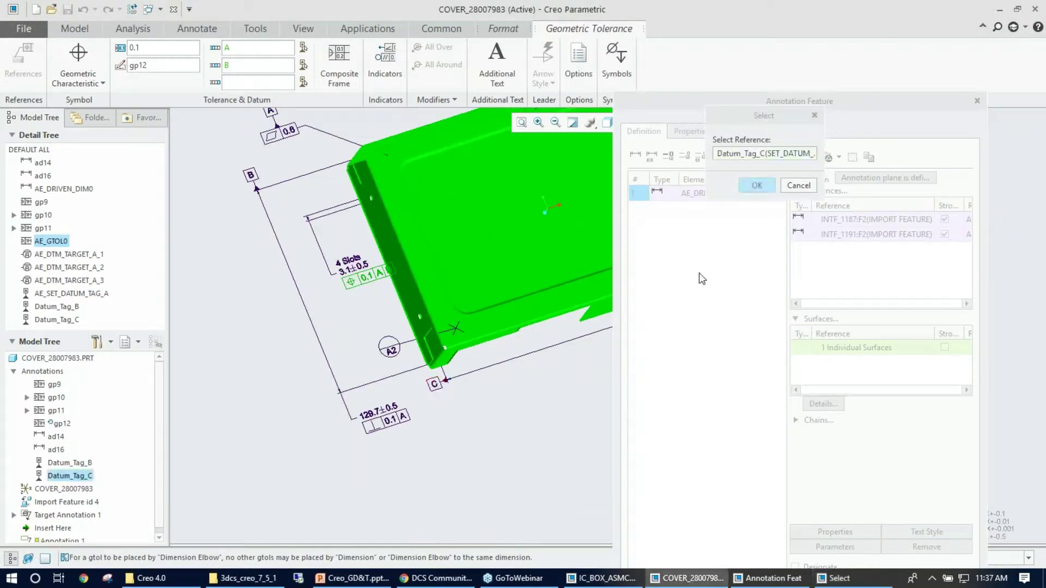
{"action": "left_click", "coordinate": [755, 186]}
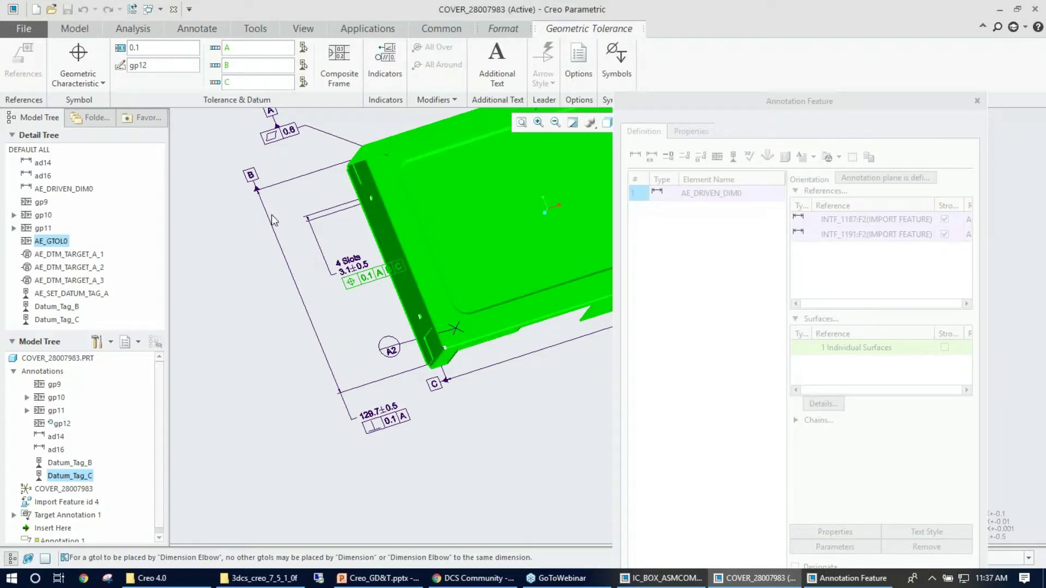
{"action": "left_click", "coordinate": [265, 317]}
{"action": "middle_click", "coordinate": [379, 282]}
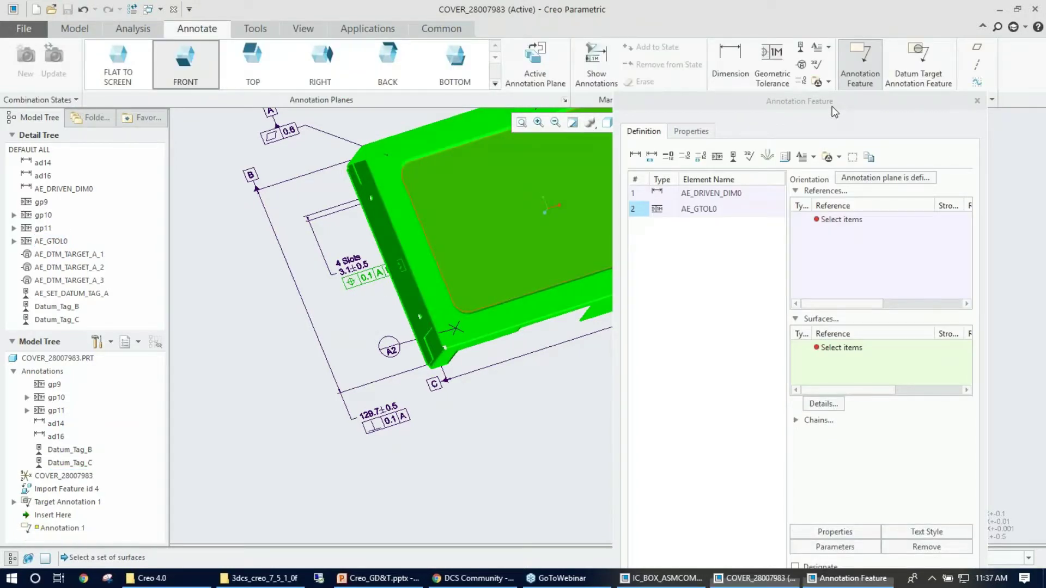
Add the two flat inner faces of the slot carrying the width dimension as references of the position tolerance AE_GTOL0.
{"action": "left_click_drag", "start_coordinate": [832, 107], "coordinate": [819, 56]}
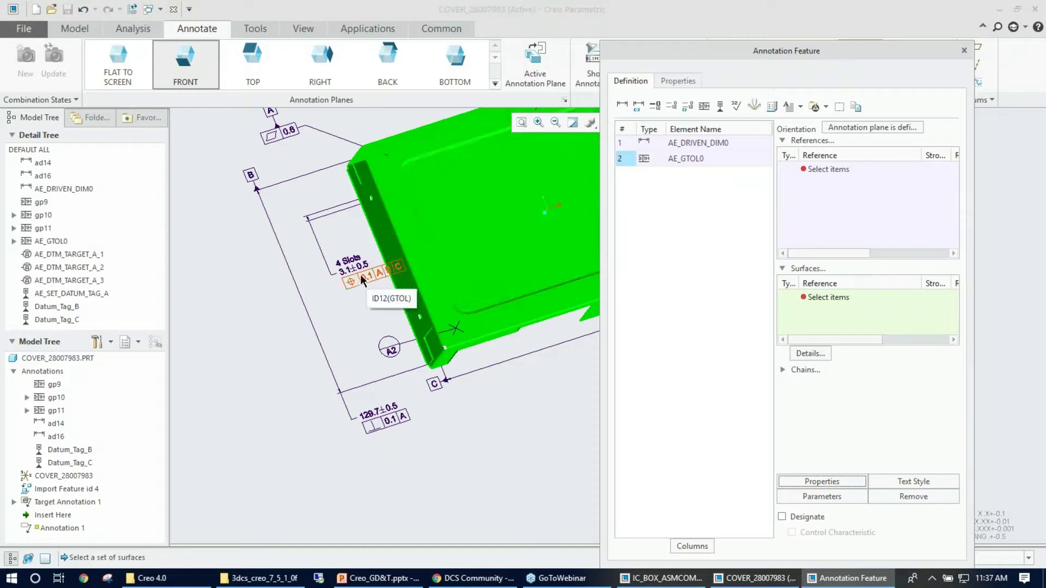
{"action": "right_click", "coordinate": [819, 171]}
{"action": "left_click", "coordinate": [872, 178]}
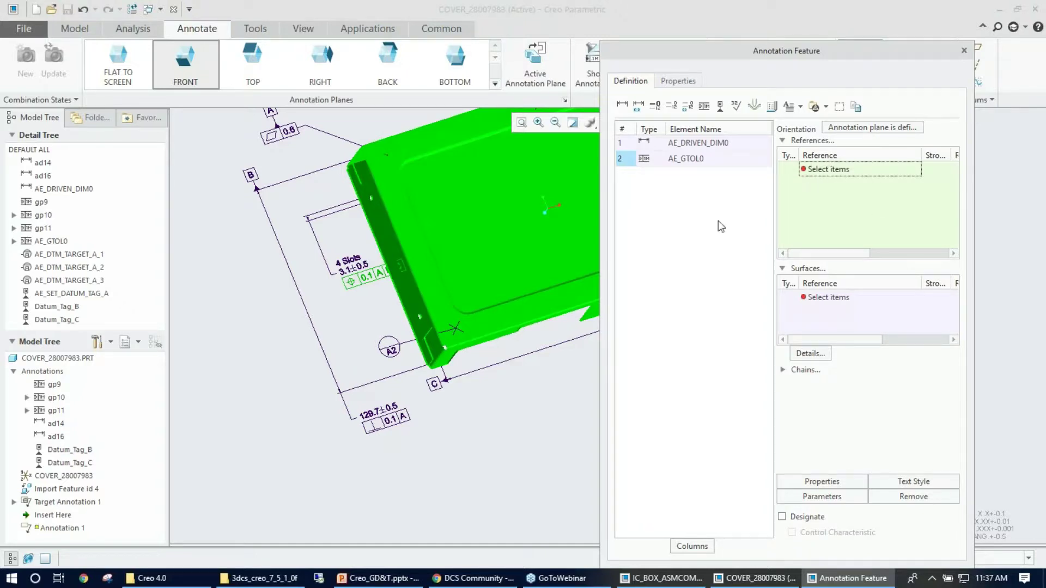
{"action": "scroll", "coordinate": [352, 214], "scroll_direction": "up", "scroll_amount": 5}
{"action": "scroll", "coordinate": [425, 155], "scroll_direction": "down", "scroll_amount": 4}
{"action": "mouse_move", "coordinate": [362, 269]}
{"action": "middle_mouse_down"}
{"action": "mouse_move", "coordinate": [345, 239]}
{"action": "mouse_move", "coordinate": [374, 267]}
{"action": "middle_mouse_up"}
{"action": "scroll", "coordinate": [344, 204], "scroll_direction": "up", "scroll_amount": 2}
{"action": "scroll", "coordinate": [432, 357], "scroll_direction": "up", "scroll_amount": 5}
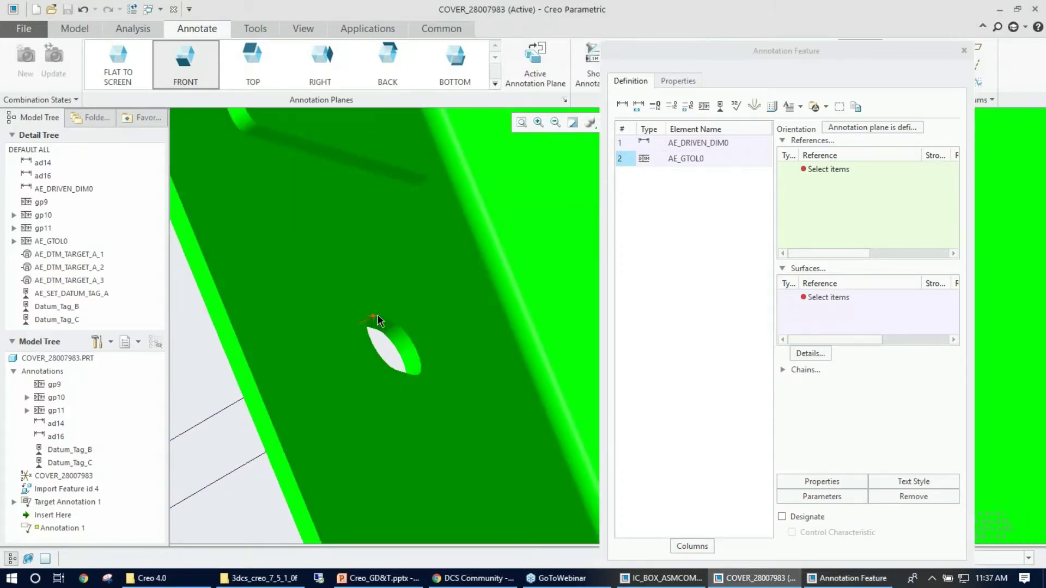
{"action": "left_click", "coordinate": [383, 330]}
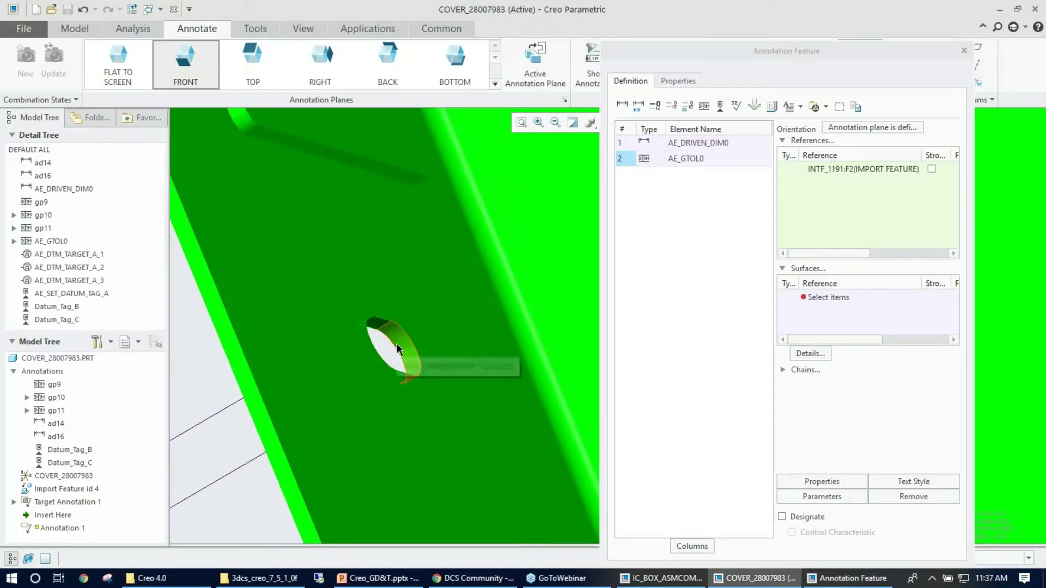
{"action": "middle_click_drag", "start_coordinate": [398, 350], "coordinate": [472, 484]}
{"action": "left_click", "coordinate": [403, 408], "text": "ctrl"}
Add the two flat inner faces of the other slot on the same wall, near the corner tab, to the tolerance references.
{"action": "scroll", "coordinate": [403, 408], "scroll_direction": "down", "scroll_amount": 5}
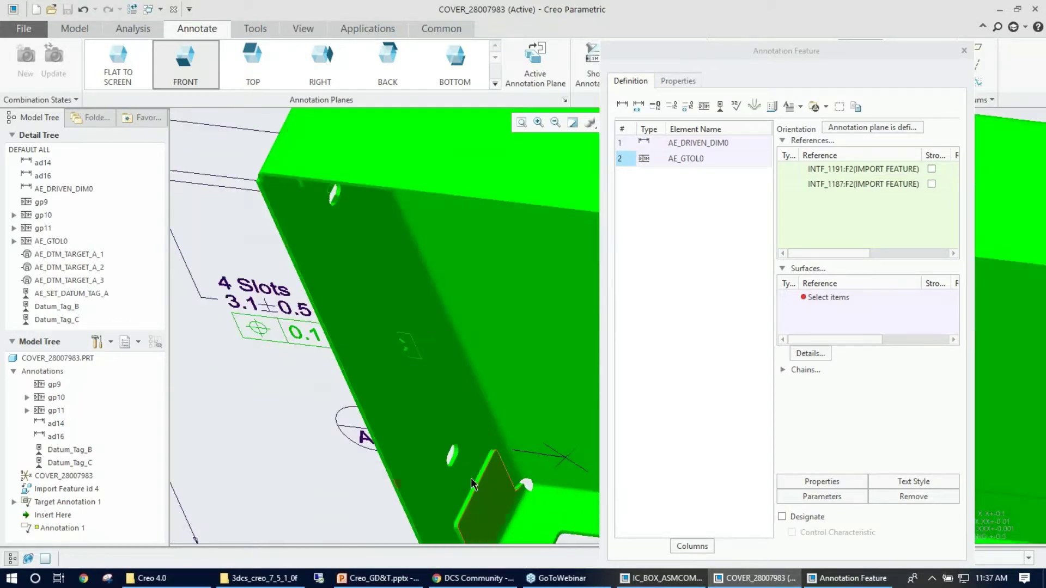
{"action": "scroll", "coordinate": [470, 474], "scroll_direction": "up", "scroll_amount": 5}
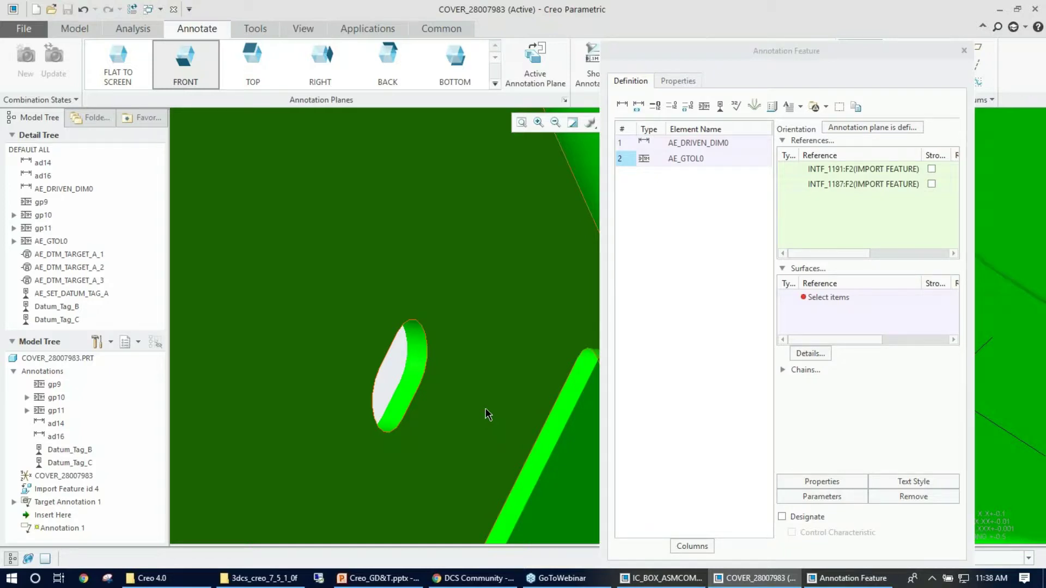
{"action": "middle_click_drag", "start_coordinate": [489, 415], "coordinate": [440, 342]}
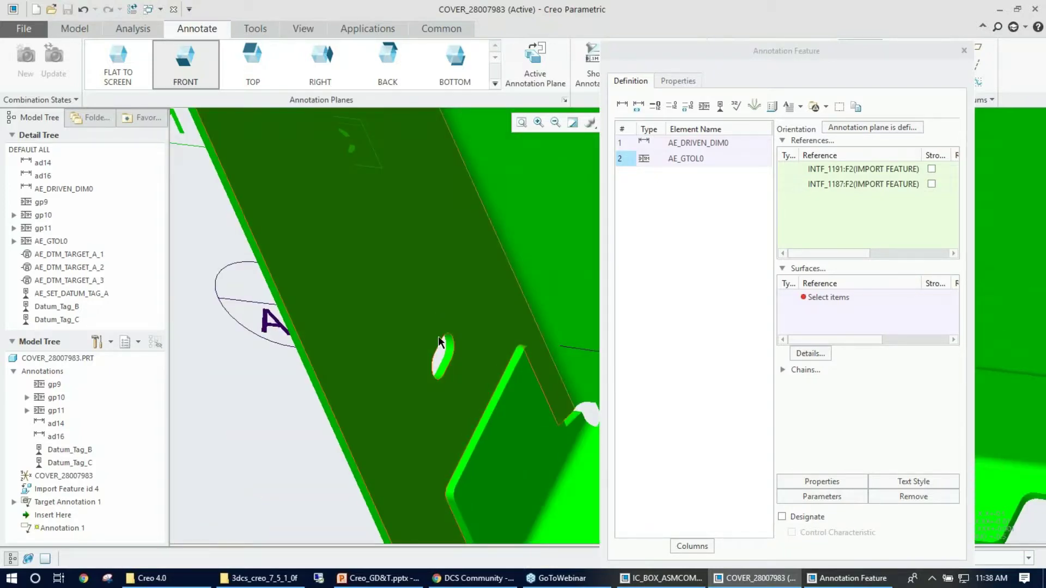
{"action": "scroll", "coordinate": [439, 338], "scroll_direction": "down", "scroll_amount": 2}
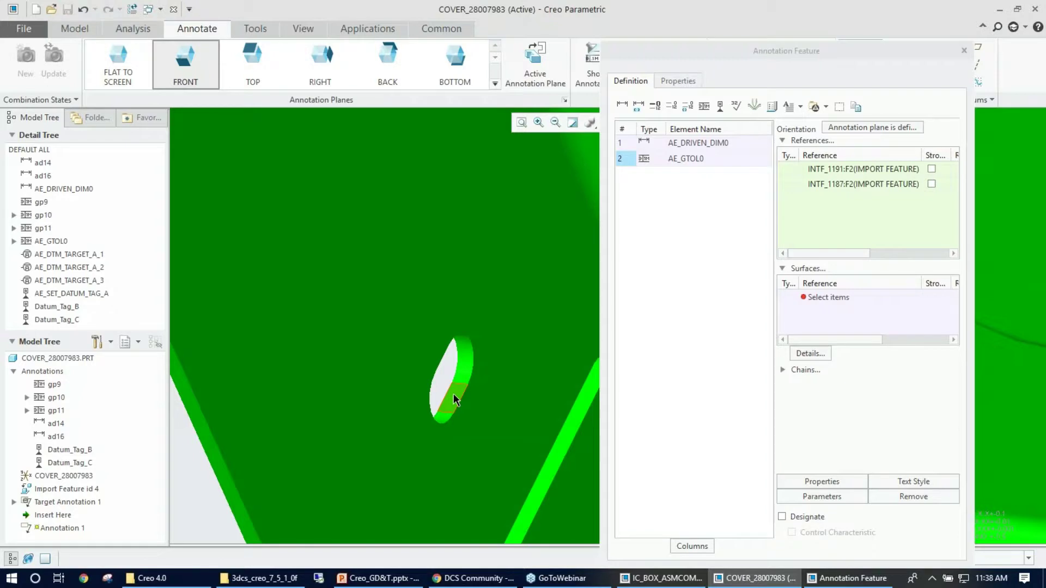
{"action": "left_click", "coordinate": [455, 399]}
{"action": "middle_click_drag", "start_coordinate": [474, 413], "coordinate": [439, 345]}
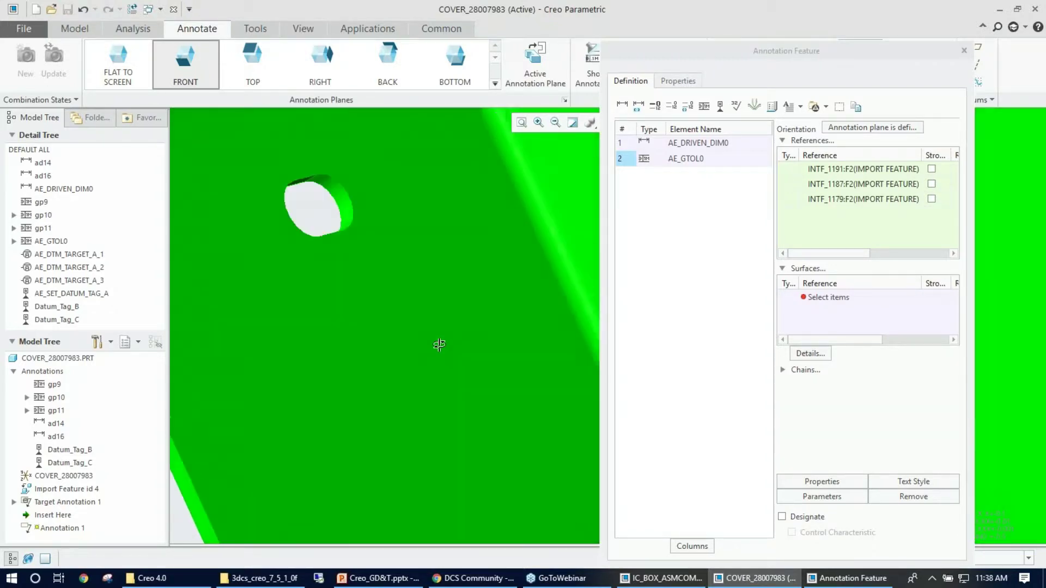
{"action": "scroll", "coordinate": [438, 337], "scroll_direction": "up", "scroll_amount": 6}
{"action": "scroll", "coordinate": [466, 490], "scroll_direction": "down", "scroll_amount": 2}
{"action": "scroll", "coordinate": [470, 321], "scroll_direction": "down", "scroll_amount": 3}
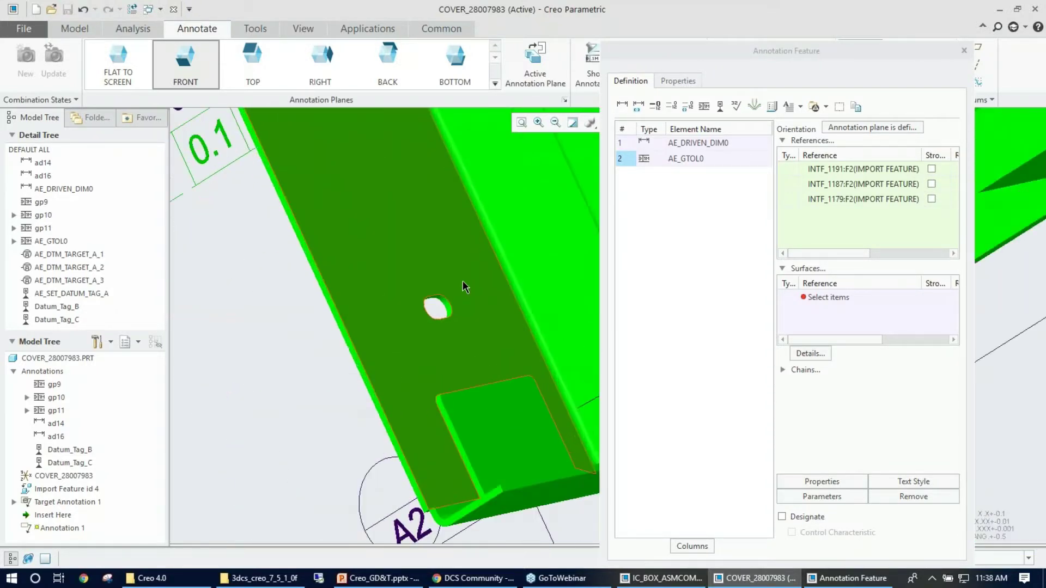
{"action": "scroll", "coordinate": [441, 322], "scroll_direction": "up", "scroll_amount": 3}
{"action": "scroll", "coordinate": [387, 328], "scroll_direction": "up", "scroll_amount": 3}
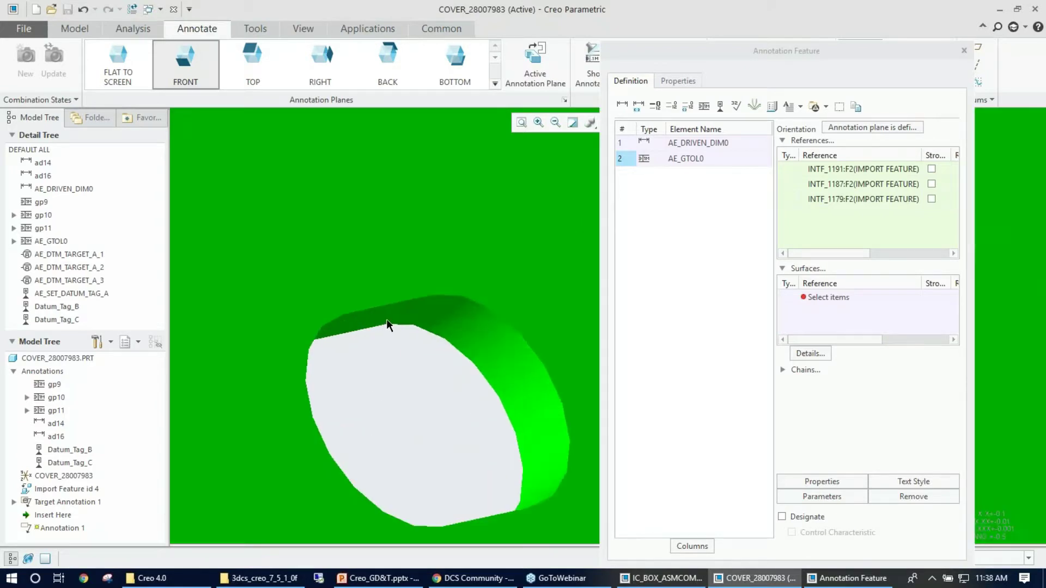
{"action": "left_click", "coordinate": [388, 328]}
Add both flat inner faces of one slot on the opposite wall to the position tolerance references.
{"action": "scroll", "coordinate": [328, 298], "scroll_direction": "down", "scroll_amount": 5}
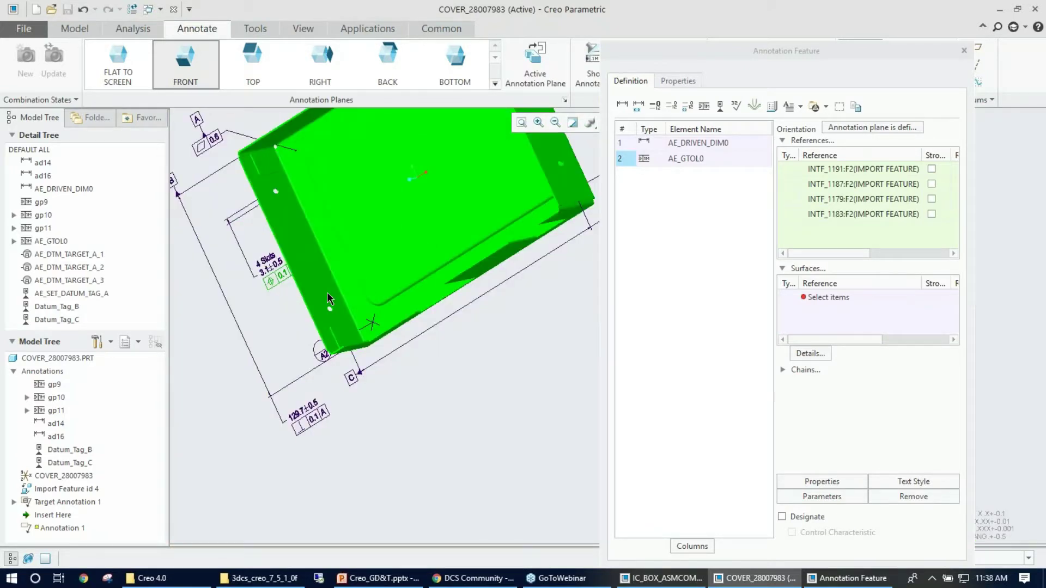
{"action": "scroll", "coordinate": [569, 243], "scroll_direction": "up", "scroll_amount": 8}
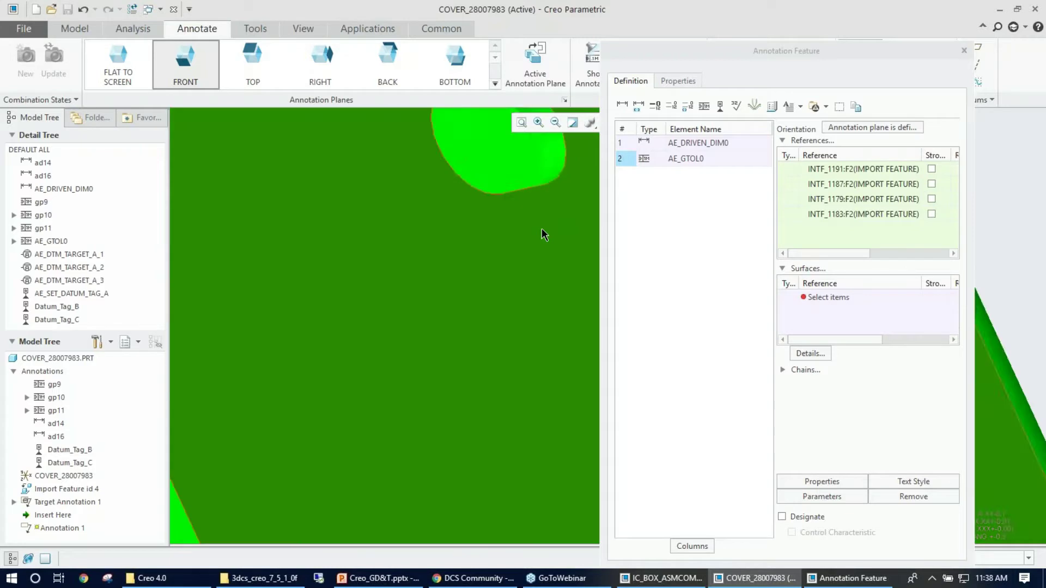
{"action": "scroll", "coordinate": [532, 304], "scroll_direction": "down", "scroll_amount": 3}
{"action": "middle_click_drag", "start_coordinate": [530, 302], "coordinate": [555, 197]}
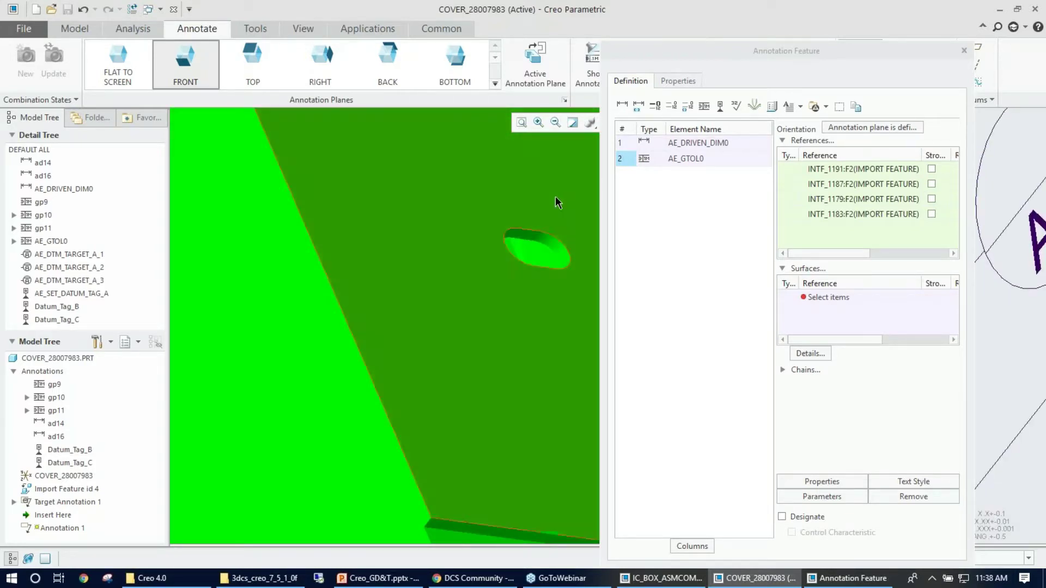
{"action": "scroll", "coordinate": [558, 202], "scroll_direction": "up", "scroll_amount": 3}
{"action": "left_click", "coordinate": [459, 309]}
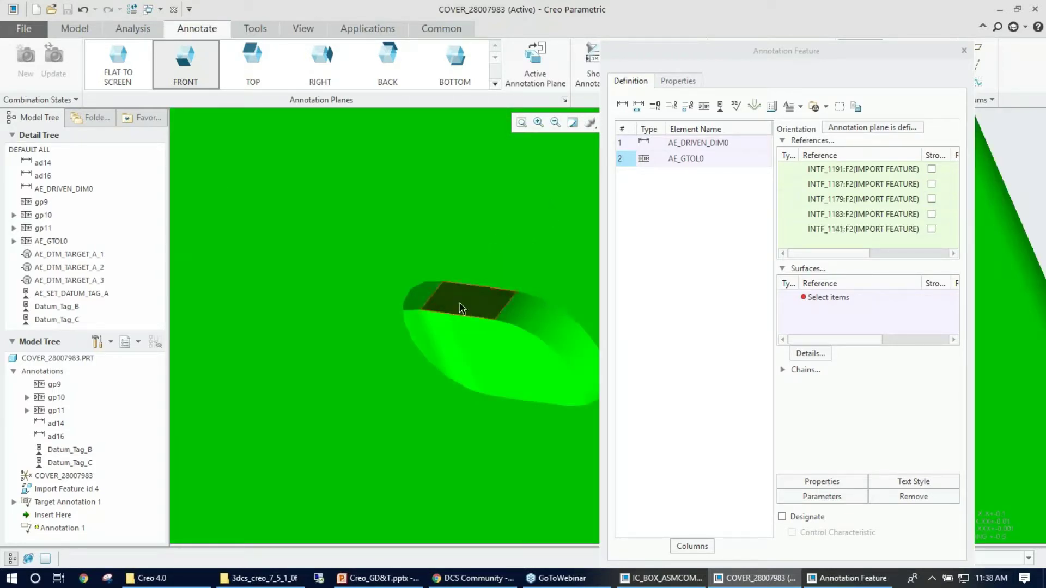
{"action": "middle_click_drag", "start_coordinate": [462, 311], "coordinate": [511, 401]}
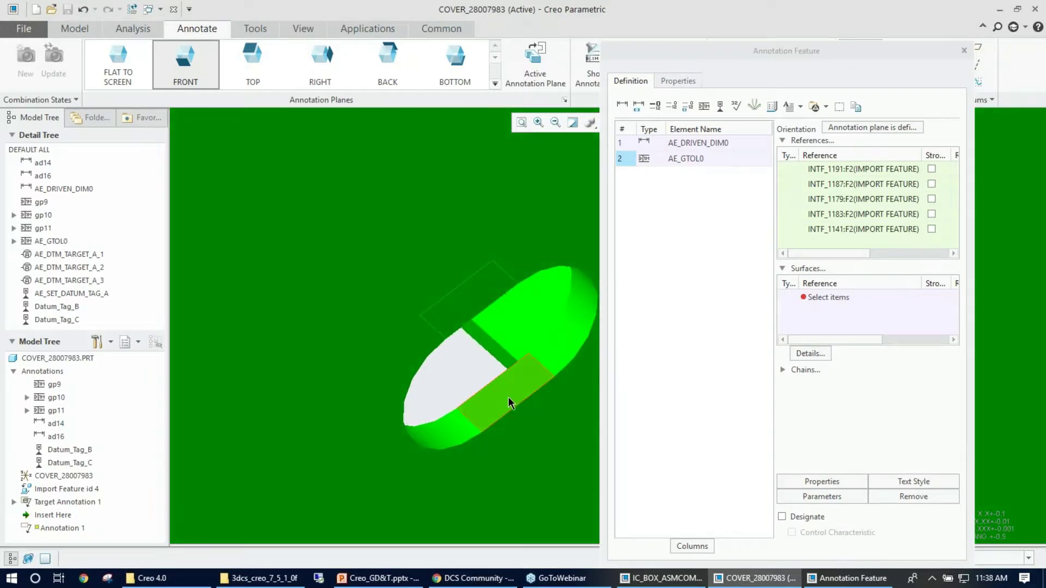
{"action": "left_click", "coordinate": [493, 423]}
Add both flat inner faces of the remaining slot on the opposite wall to the position tolerance references.
{"action": "scroll", "coordinate": [484, 414], "scroll_direction": "up", "scroll_amount": 6}
{"action": "scroll", "coordinate": [478, 283], "scroll_direction": "down", "scroll_amount": 4}
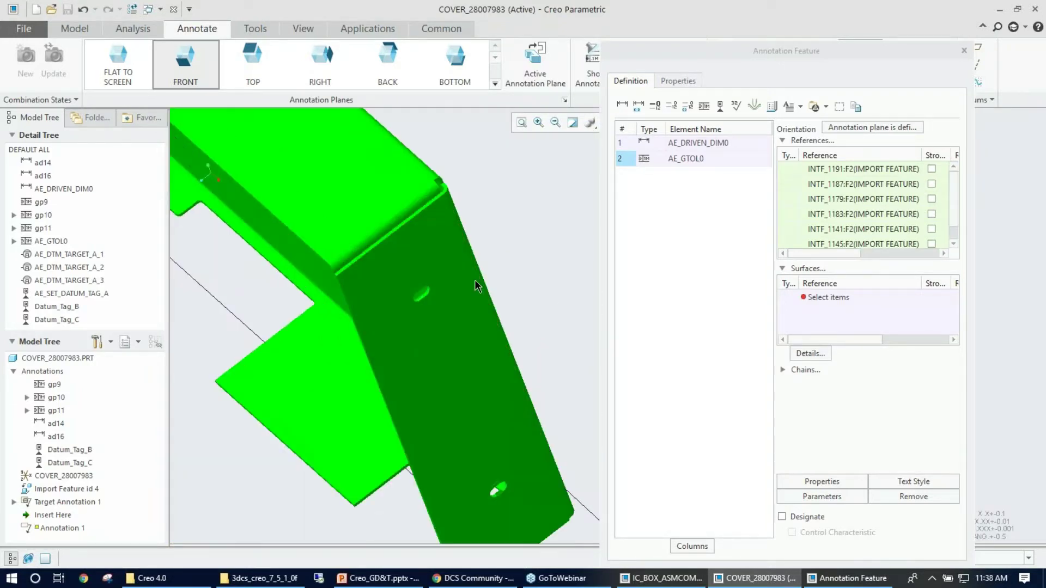
{"action": "middle_click_drag", "start_coordinate": [275, 331], "coordinate": [276, 351]}
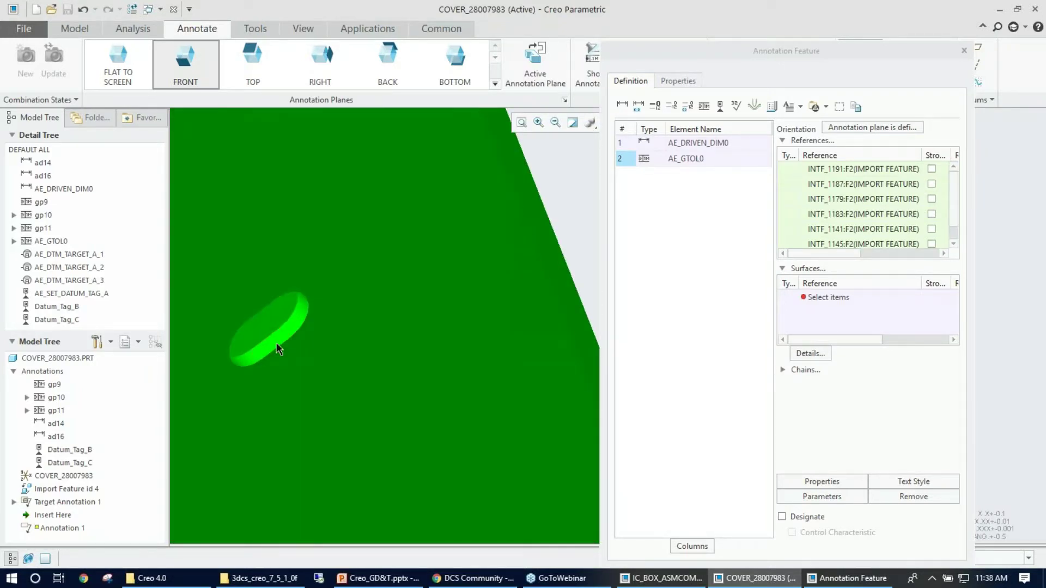
{"action": "scroll", "coordinate": [277, 343], "scroll_direction": "down", "scroll_amount": 3}
{"action": "left_click", "coordinate": [278, 350]}
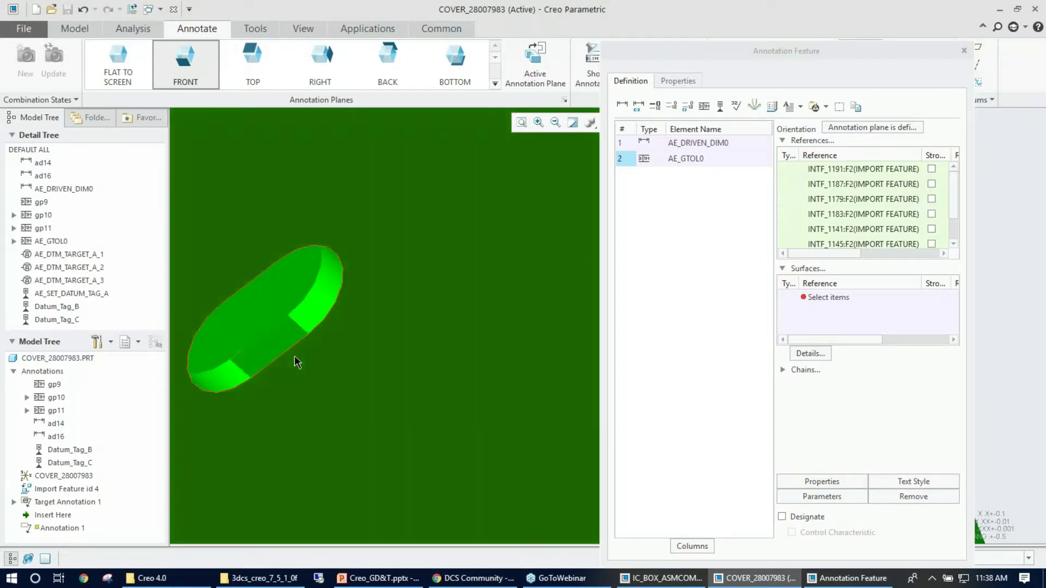
{"action": "middle_click_drag", "start_coordinate": [297, 362], "coordinate": [244, 280]}
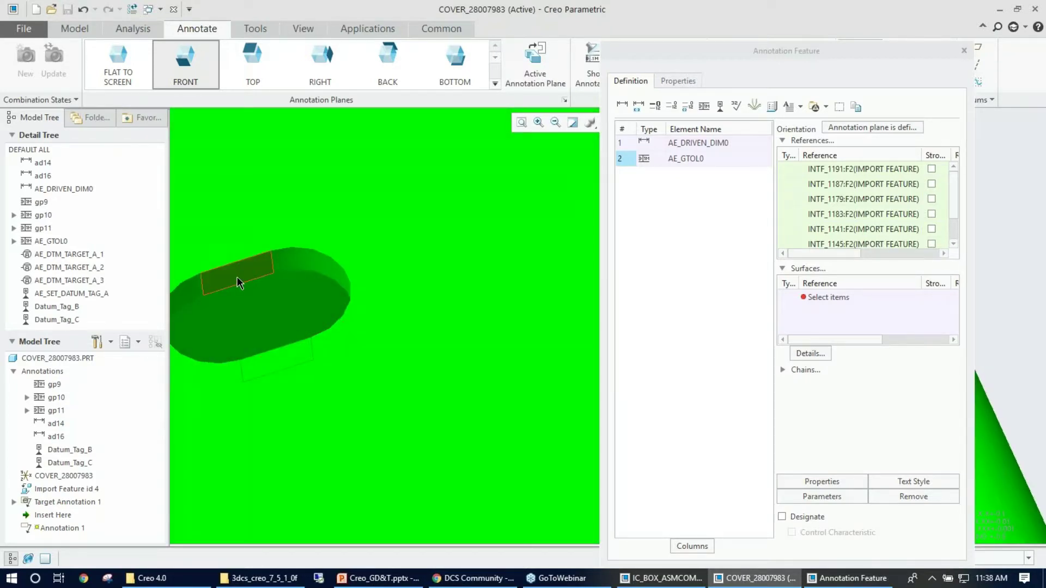
{"action": "left_click", "coordinate": [234, 278]}
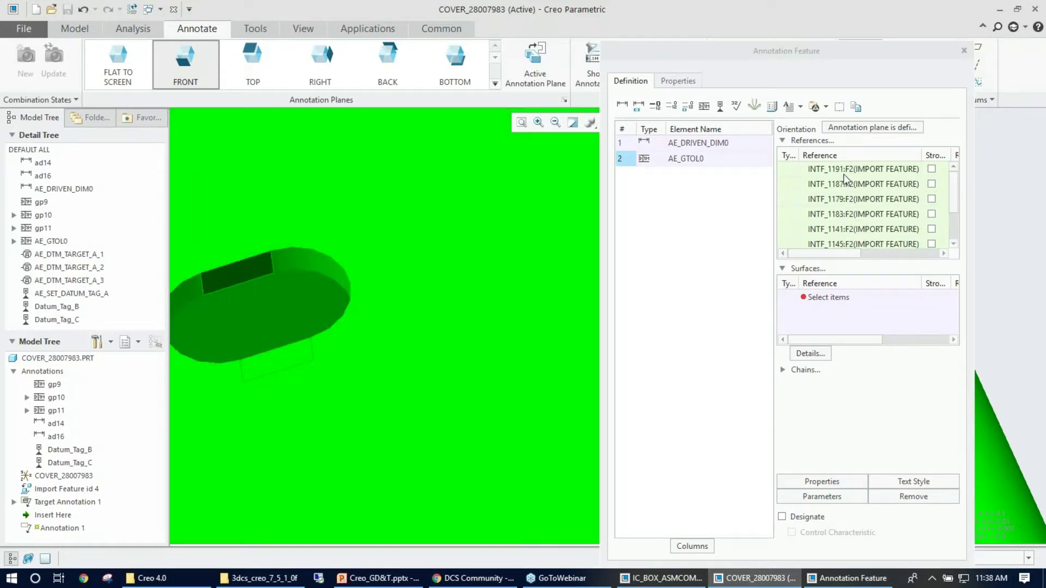
Check the list of slot surface references and accept the annotation feature.
{"action": "scroll", "coordinate": [846, 185], "scroll_direction": "down", "scroll_amount": 3}
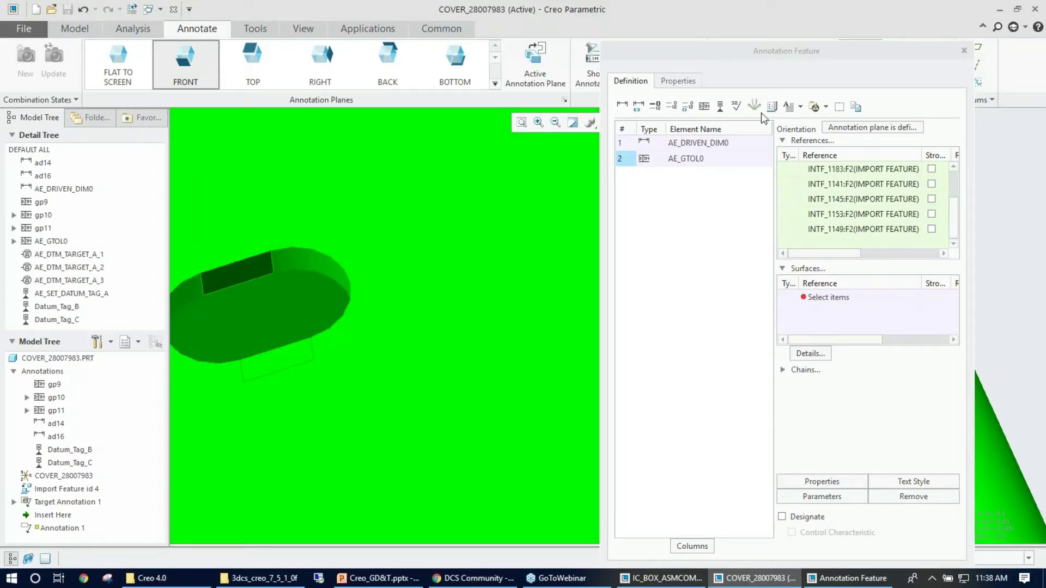
{"action": "left_click", "coordinate": [781, 50]}
{"action": "left_click_drag", "start_coordinate": [780, 50], "coordinate": [794, 10]}
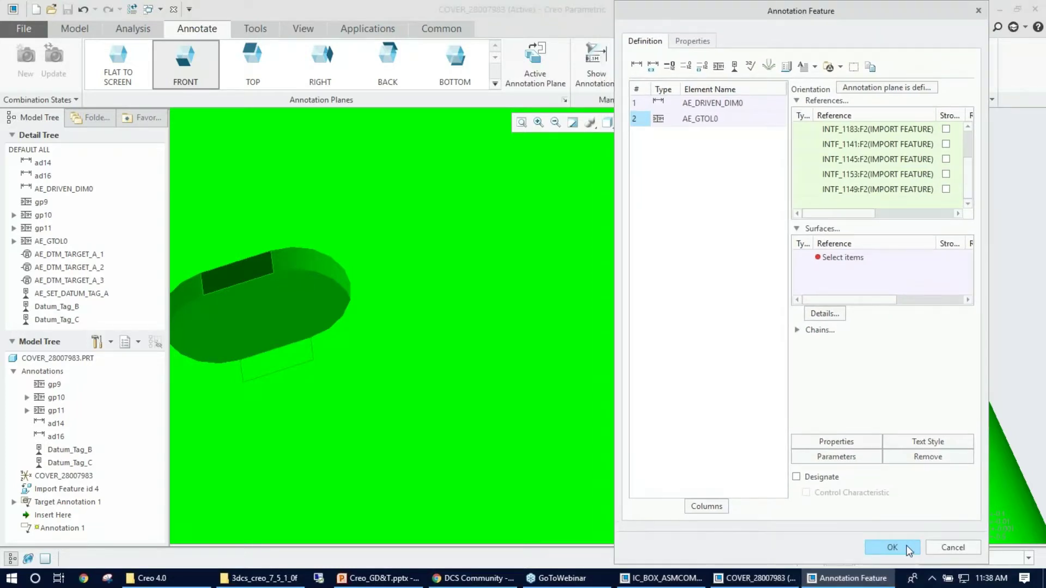
{"action": "left_click", "coordinate": [906, 548]}
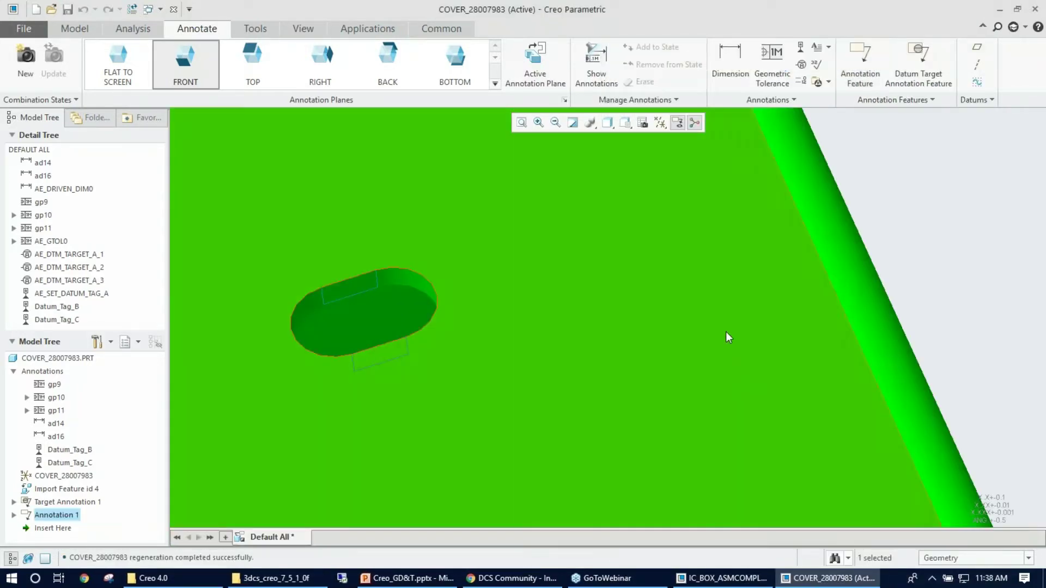
Examine the 4 Slots annotation and its referenced slot faces on the cover, and view the options available for Annotation 1.
{"action": "scroll", "coordinate": [726, 332], "scroll_direction": "up", "scroll_amount": 8}
{"action": "mouse_move", "coordinate": [620, 309]}
{"action": "middle_mouse_down"}
{"action": "mouse_move", "coordinate": [735, 354]}
{"action": "mouse_move", "coordinate": [729, 276]}
{"action": "mouse_move", "coordinate": [737, 245]}
{"action": "mouse_move", "coordinate": [698, 261]}
{"action": "mouse_move", "coordinate": [796, 376]}
{"action": "middle_mouse_up"}
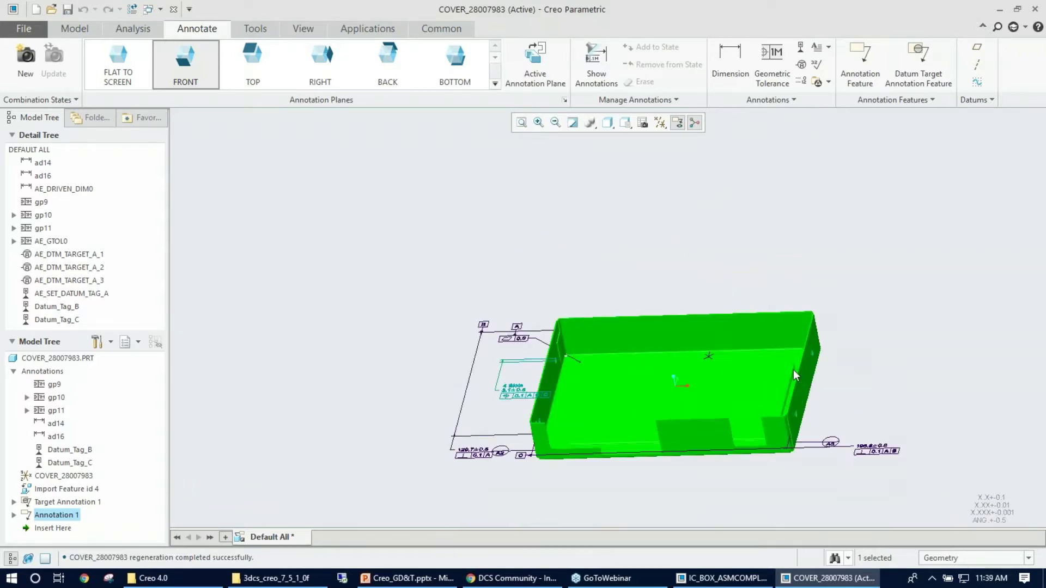
{"action": "scroll", "coordinate": [794, 372], "scroll_direction": "down", "scroll_amount": 1}
{"action": "scroll", "coordinate": [818, 332], "scroll_direction": "up", "scroll_amount": 1}
{"action": "mouse_move", "coordinate": [818, 332]}
{"action": "middle_mouse_down"}
{"action": "mouse_move", "coordinate": [855, 378]}
{"action": "mouse_move", "coordinate": [794, 453]}
{"action": "mouse_move", "coordinate": [759, 419]}
{"action": "mouse_move", "coordinate": [790, 449]}
{"action": "mouse_move", "coordinate": [744, 453]}
{"action": "middle_mouse_up"}
{"action": "scroll", "coordinate": [779, 501], "scroll_direction": "down", "scroll_amount": 2}
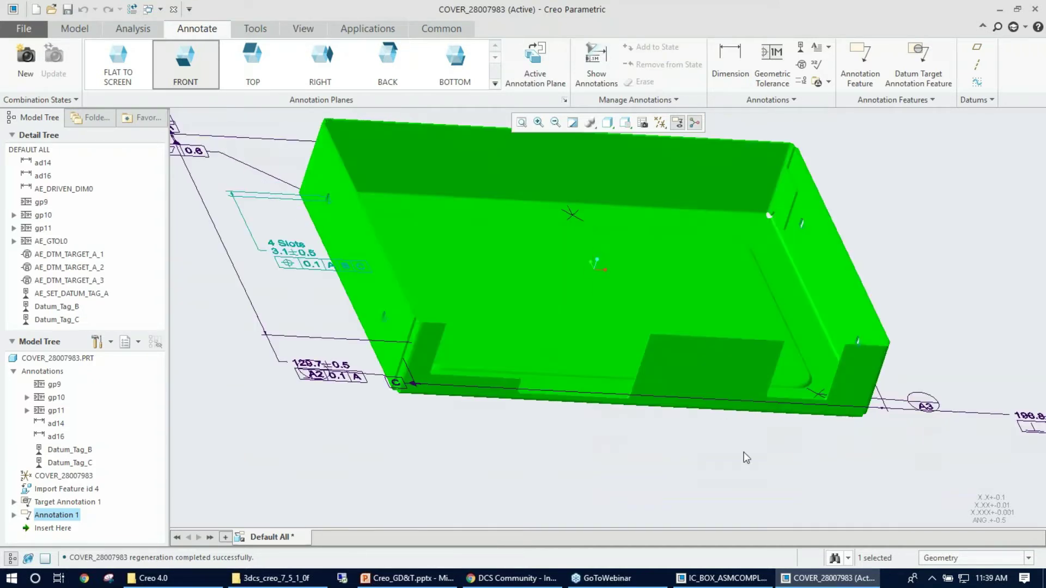
{"action": "right_click", "coordinate": [55, 515]}
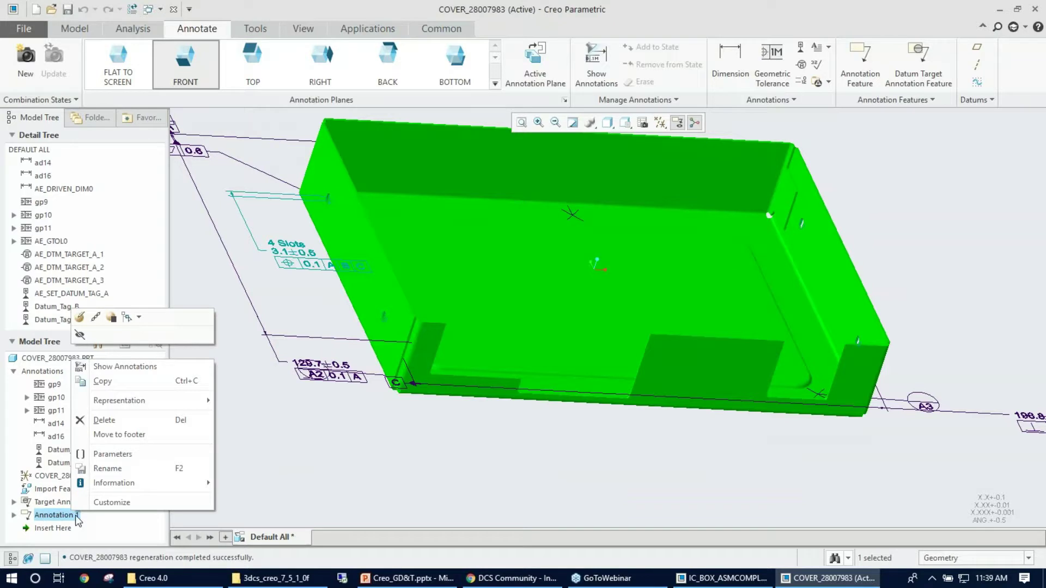
{"action": "left_click", "coordinate": [262, 488]}
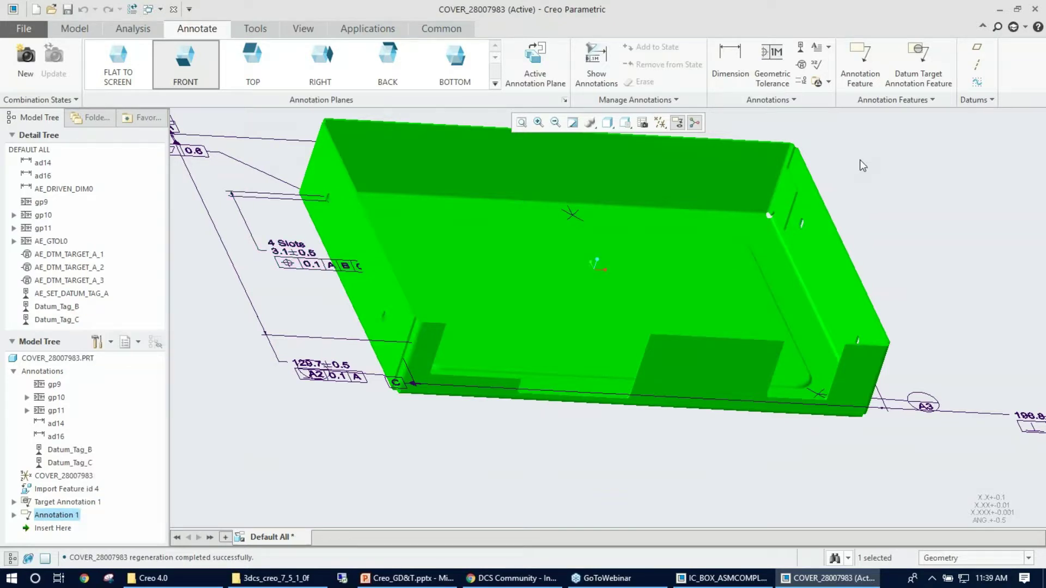
{"action": "left_click", "coordinate": [860, 58]}
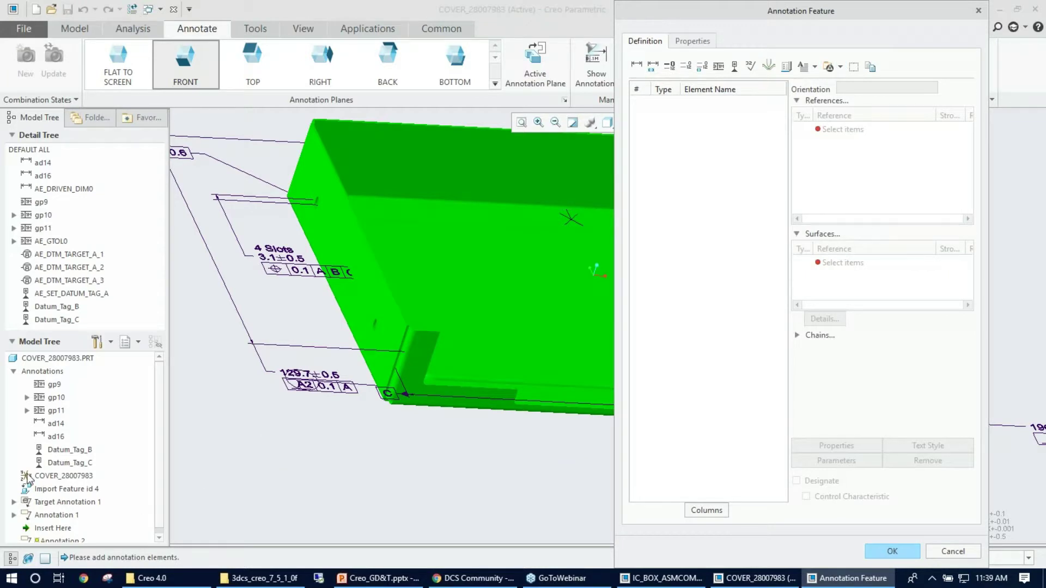
{"action": "scroll", "coordinate": [27, 480], "scroll_direction": "down", "scroll_amount": 1}
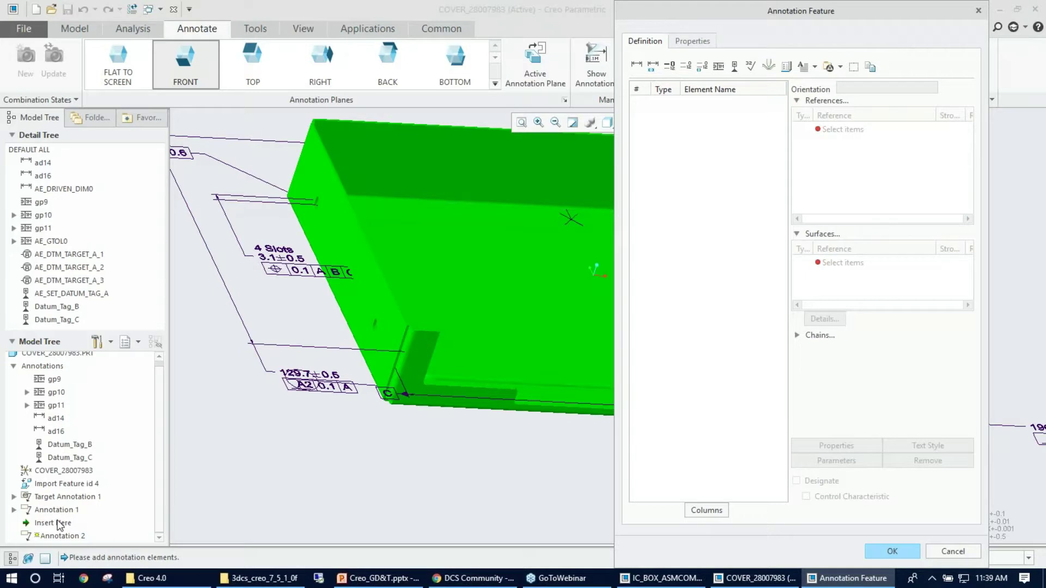
{"action": "left_click", "coordinate": [978, 10]}
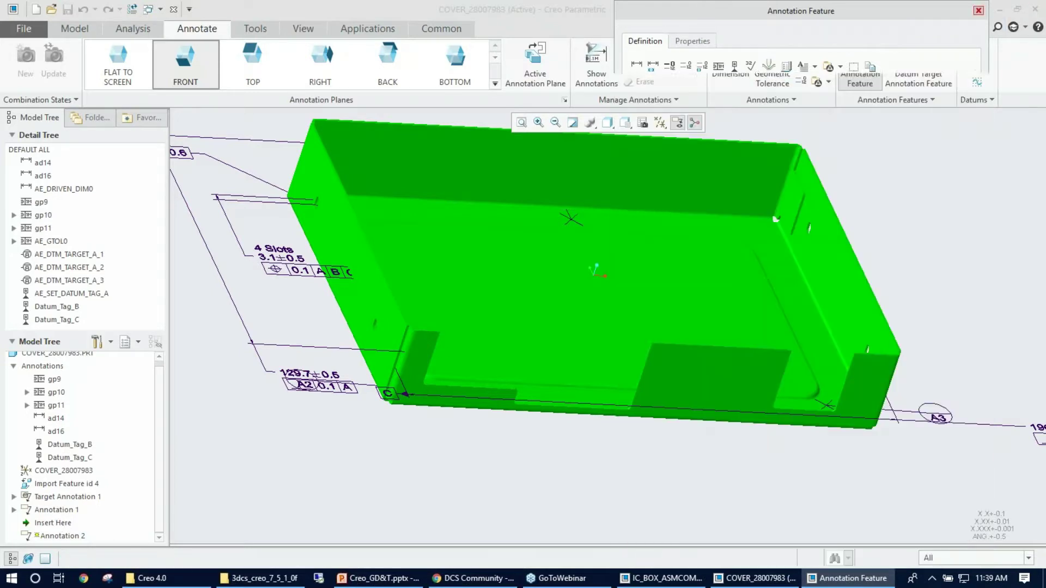
Redefine Annotation 1 and add a geometric tolerance attached to one side face of the cutout in the cover's short wall.
{"action": "right_click", "coordinate": [52, 517]}
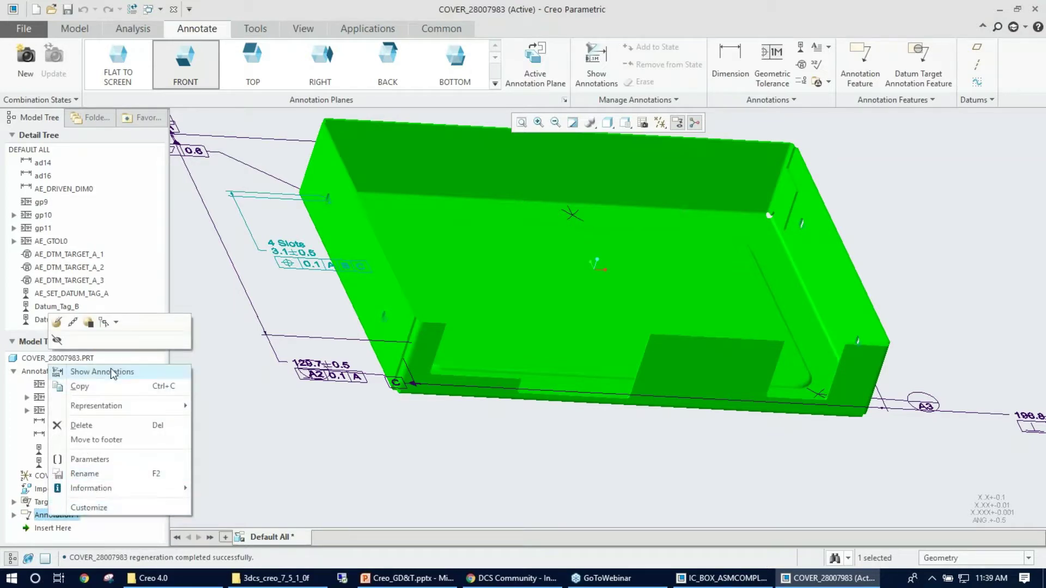
{"action": "left_click", "coordinate": [57, 323]}
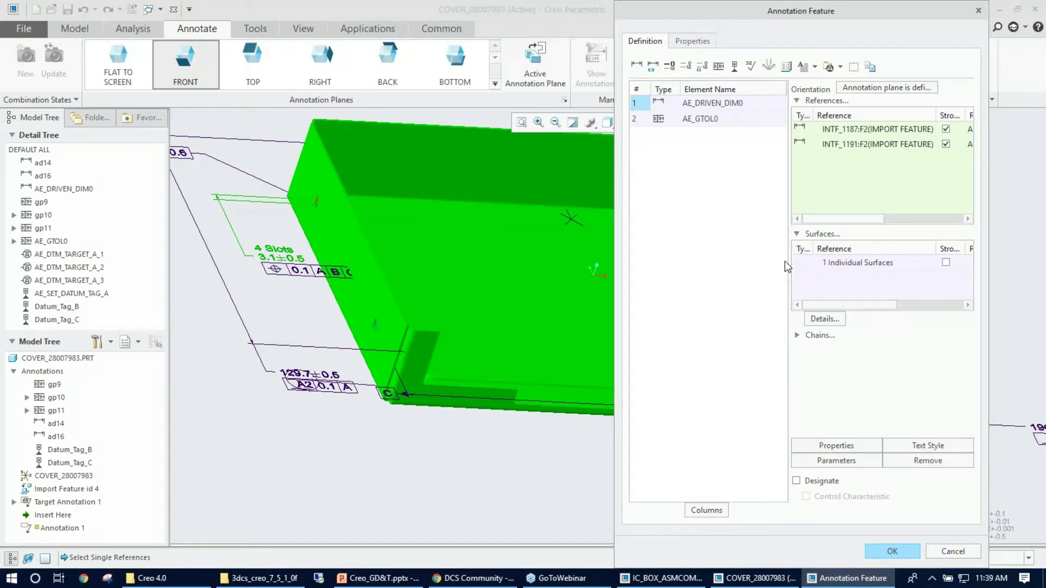
{"action": "scroll", "coordinate": [481, 348], "scroll_direction": "up", "scroll_amount": 4}
{"action": "scroll", "coordinate": [528, 289], "scroll_direction": "down", "scroll_amount": 4}
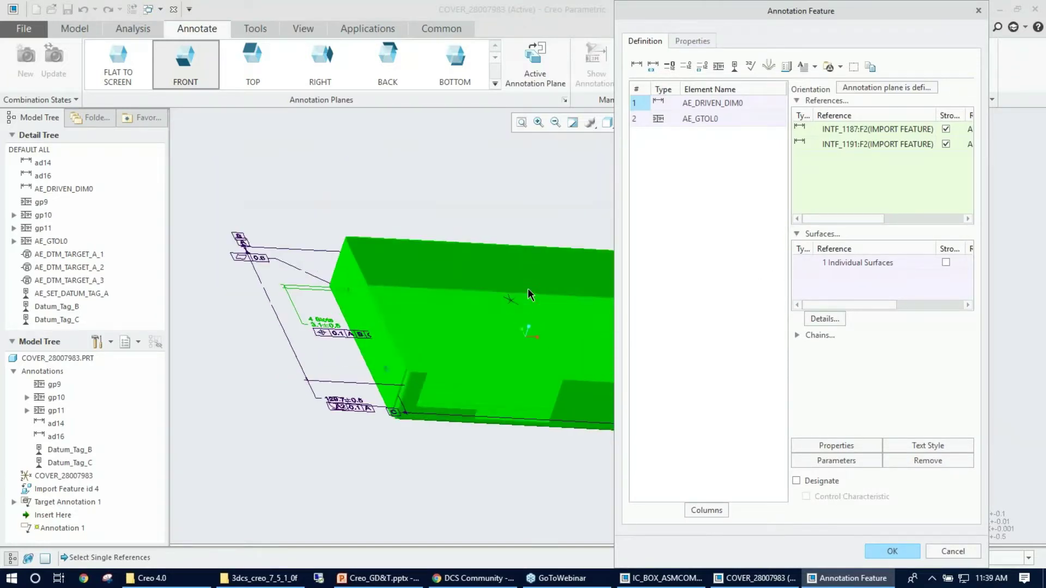
{"action": "left_click", "coordinate": [716, 70]}
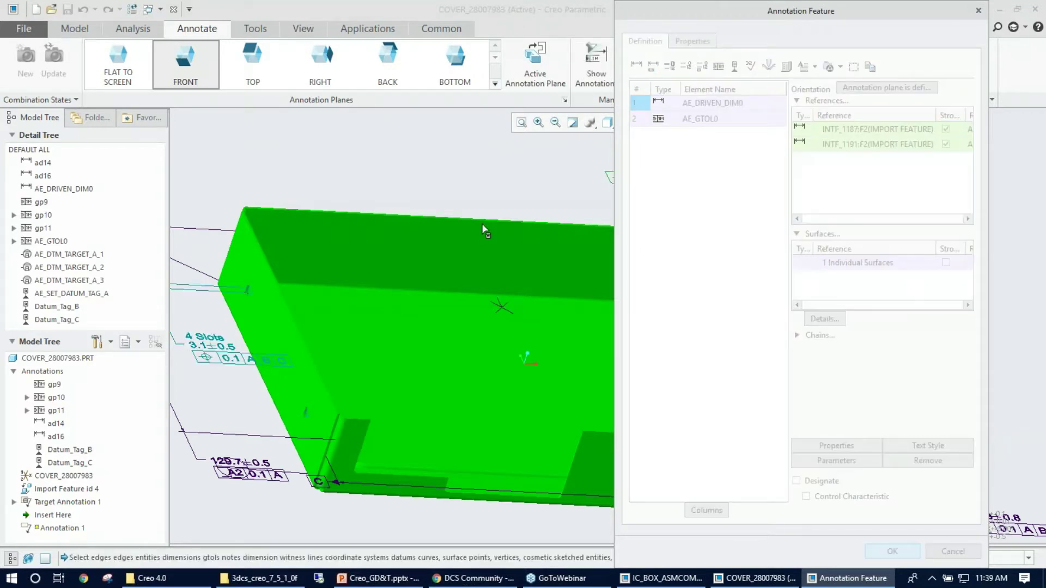
{"action": "scroll", "coordinate": [430, 234], "scroll_direction": "up", "scroll_amount": 4}
{"action": "middle_click_drag", "start_coordinate": [423, 395], "coordinate": [328, 379]}
{"action": "scroll", "coordinate": [433, 302], "scroll_direction": "down", "scroll_amount": 3}
{"action": "scroll", "coordinate": [433, 302], "scroll_direction": "up", "scroll_amount": 5}
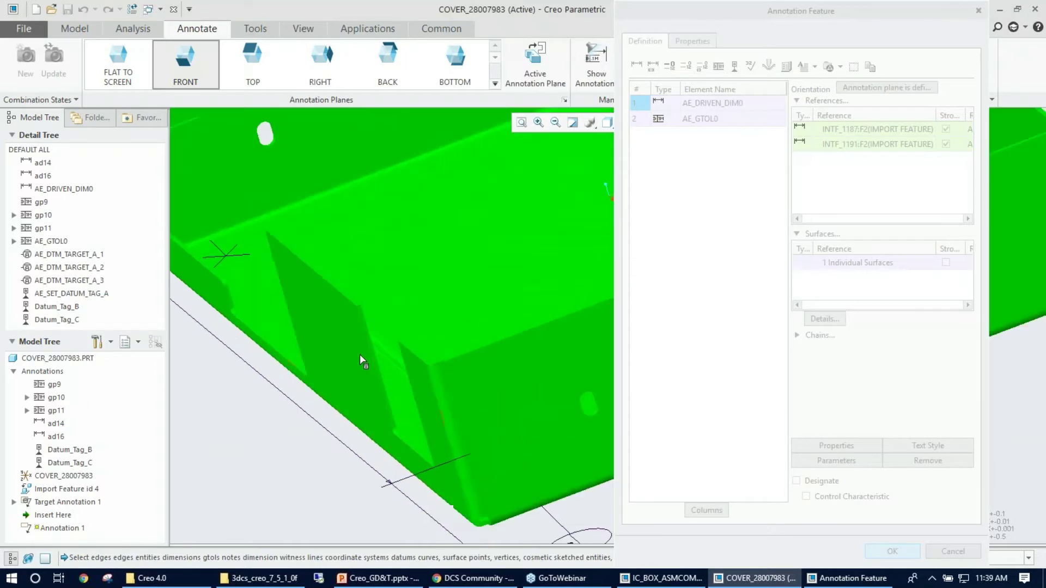
{"action": "scroll", "coordinate": [365, 319], "scroll_direction": "down", "scroll_amount": 5}
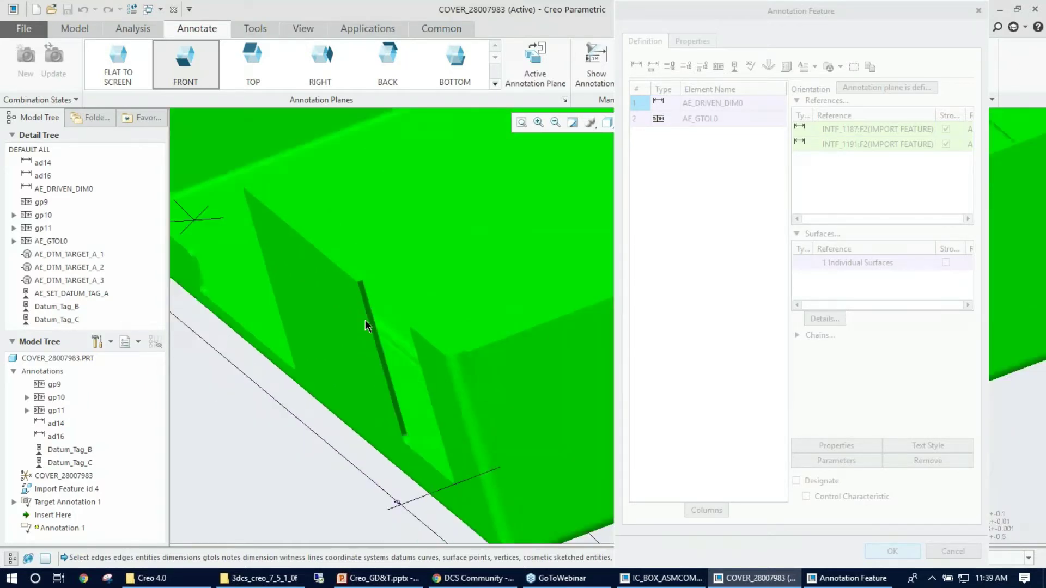
{"action": "left_click", "coordinate": [358, 430]}
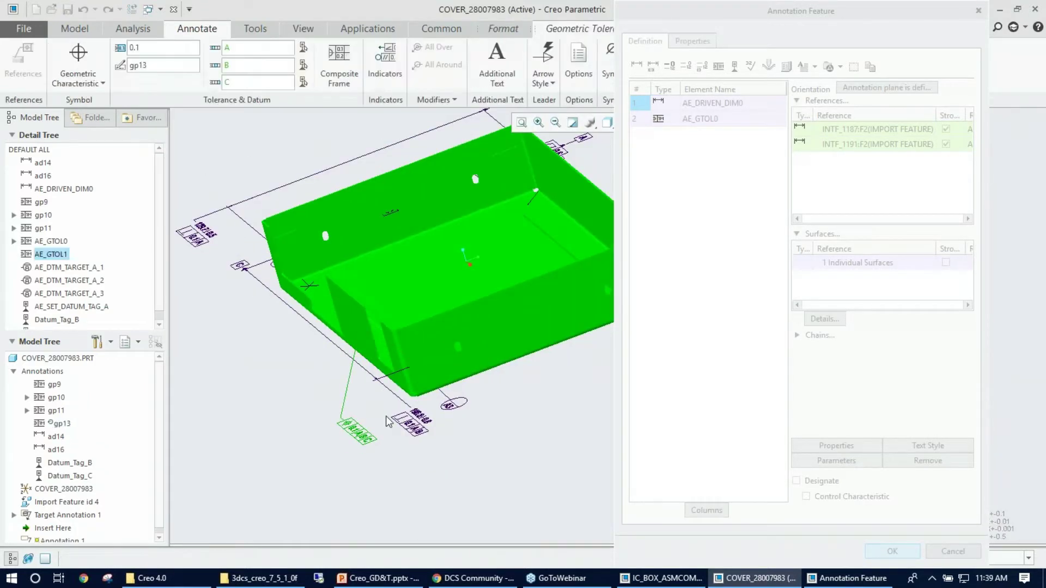
Set the new tolerance's geometric characteristic to Profile of a surface and finish the tolerance.
{"action": "mouse_move", "coordinate": [371, 488]}
{"action": "middle_mouse_down"}
{"action": "mouse_move", "coordinate": [388, 460]}
{"action": "mouse_move", "coordinate": [425, 507]}
{"action": "mouse_move", "coordinate": [362, 376]}
{"action": "mouse_move", "coordinate": [513, 468]}
{"action": "middle_mouse_up"}
{"action": "scroll", "coordinate": [514, 467], "scroll_direction": "up", "scroll_amount": 3}
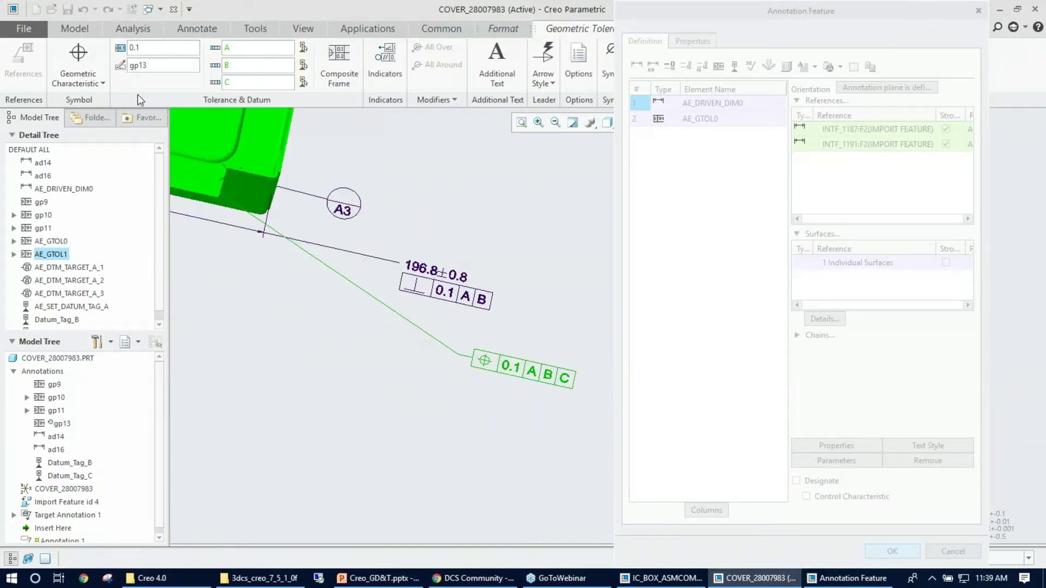
{"action": "left_click", "coordinate": [78, 77]}
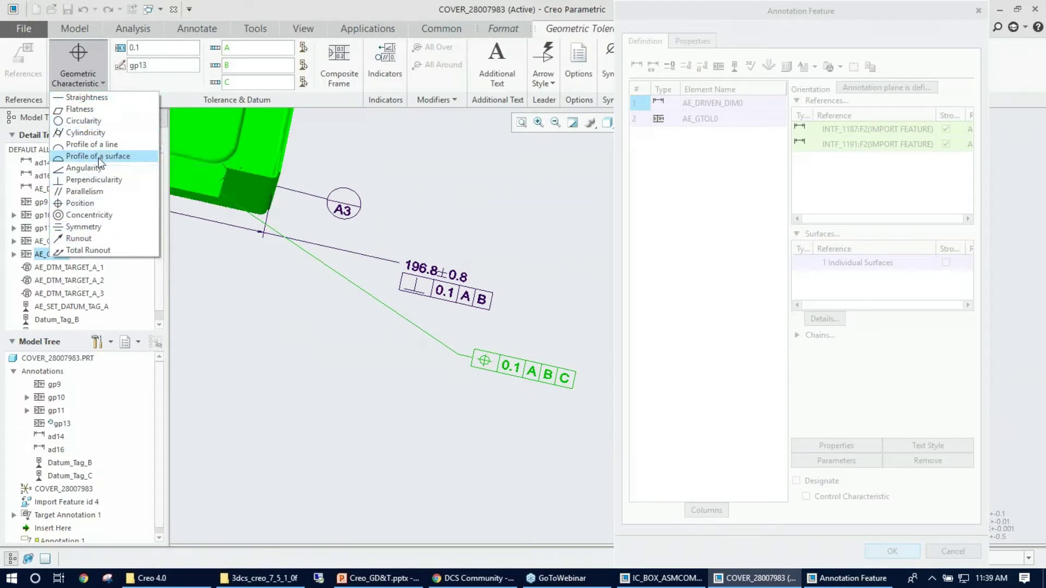
{"action": "left_click", "coordinate": [92, 156]}
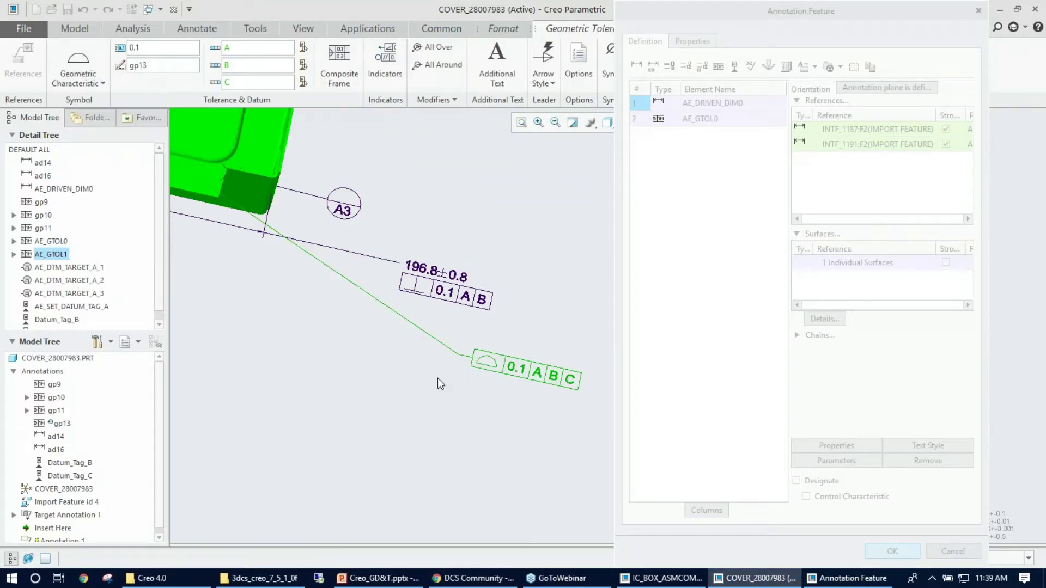
{"action": "left_click", "coordinate": [446, 423]}
{"action": "mouse_move", "coordinate": [449, 410]}
{"action": "middle_mouse_down"}
{"action": "mouse_move", "coordinate": [431, 363]}
{"action": "mouse_move", "coordinate": [427, 404]}
{"action": "mouse_move", "coordinate": [566, 334]}
{"action": "middle_mouse_up"}
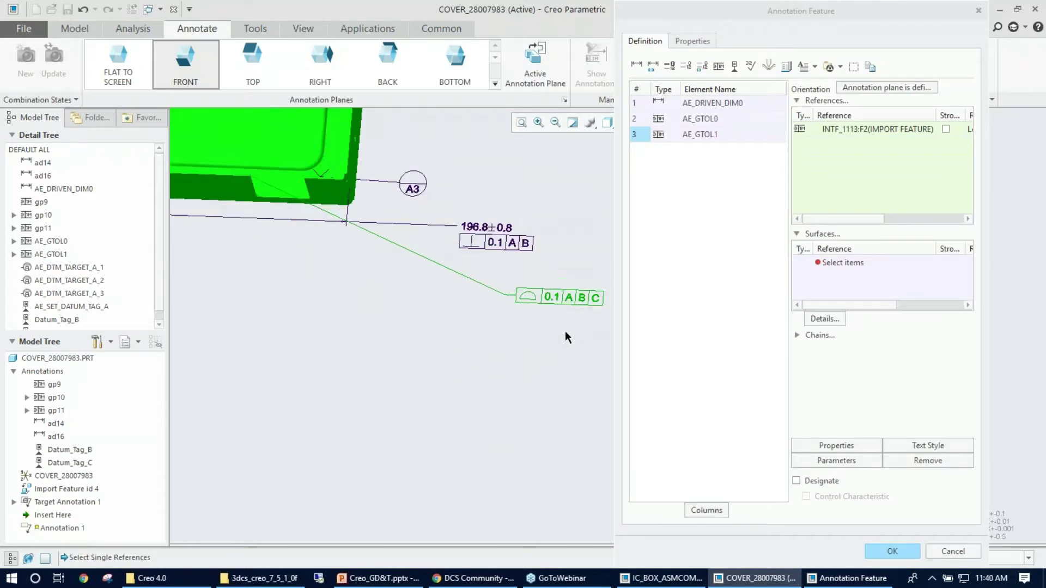
Add the cutout's bottom face and opposite side face to the profile tolerance's surface references and accept the annotation feature.
{"action": "right_click", "coordinate": [863, 132]}
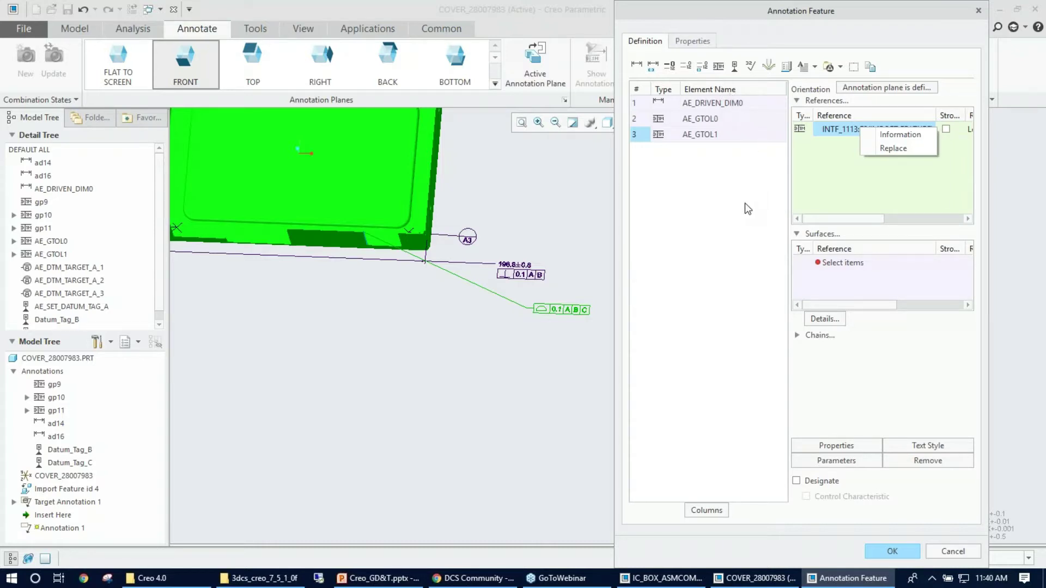
{"action": "left_click", "coordinate": [836, 262]}
{"action": "right_click", "coordinate": [835, 263]}
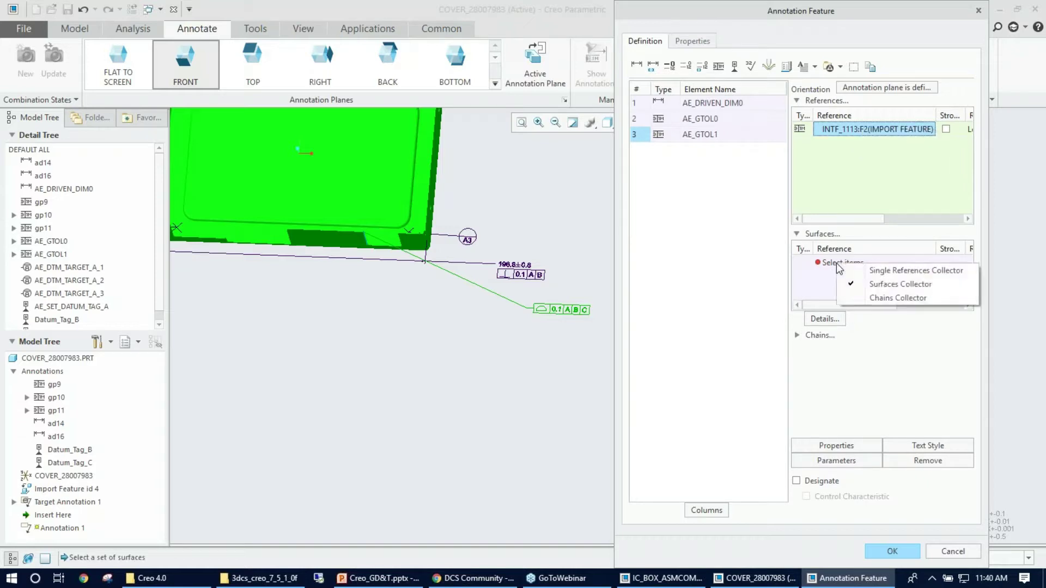
{"action": "left_click", "coordinate": [900, 284]}
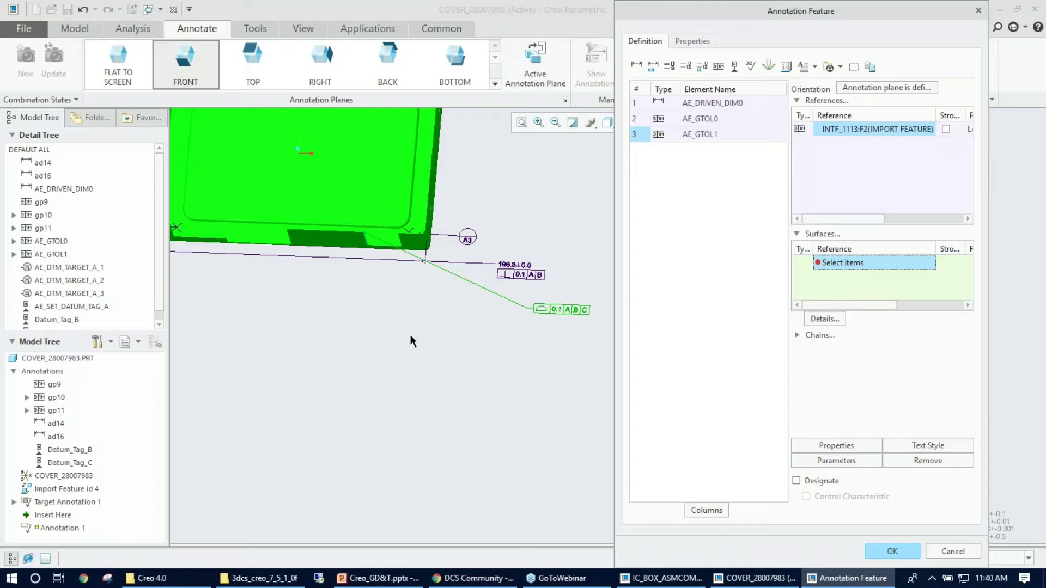
{"action": "scroll", "coordinate": [388, 243], "scroll_direction": "up", "scroll_amount": 8}
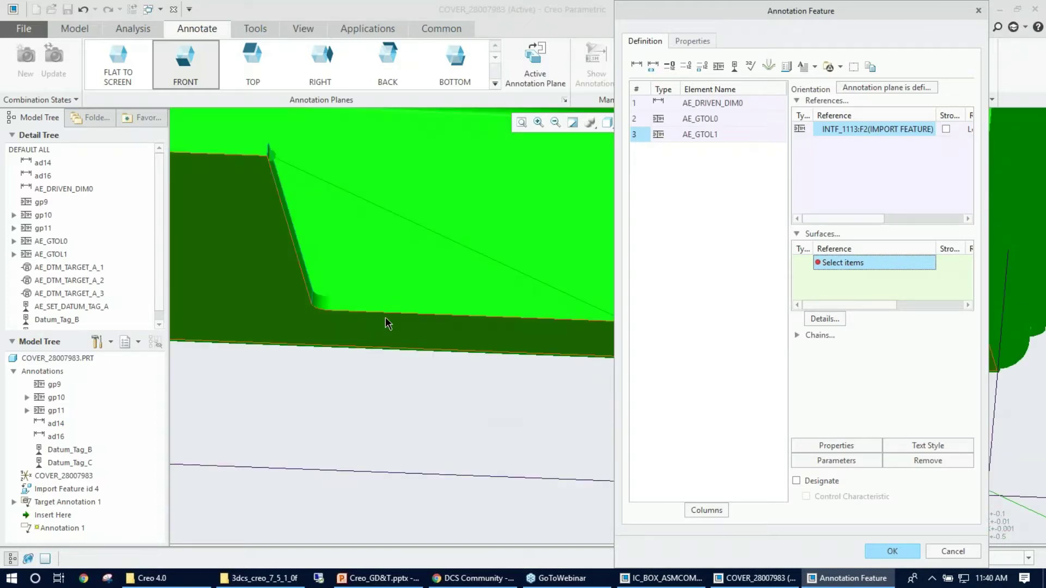
{"action": "left_click", "coordinate": [394, 301]}
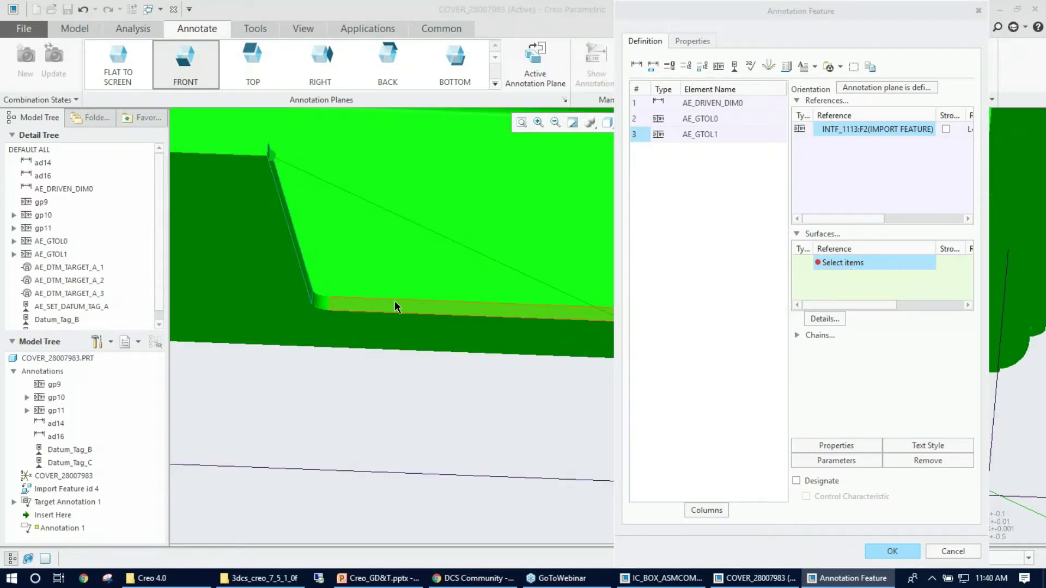
{"action": "scroll", "coordinate": [394, 301], "scroll_direction": "down", "scroll_amount": 5}
{"action": "middle_click_drag", "start_coordinate": [395, 300], "coordinate": [505, 299]}
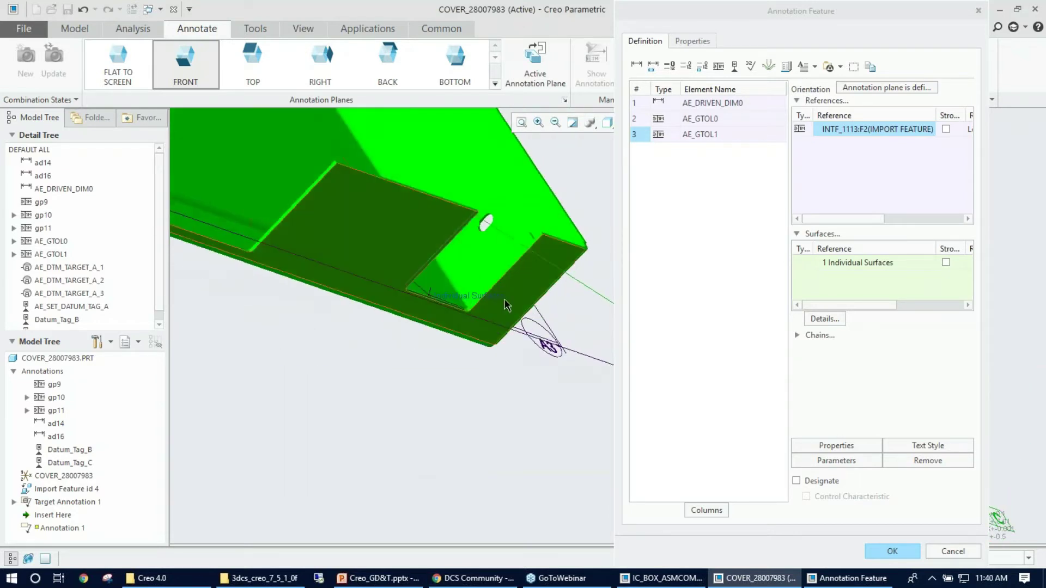
{"action": "scroll", "coordinate": [499, 277], "scroll_direction": "down", "scroll_amount": 8}
{"action": "scroll", "coordinate": [498, 276], "scroll_direction": "up", "scroll_amount": 5}
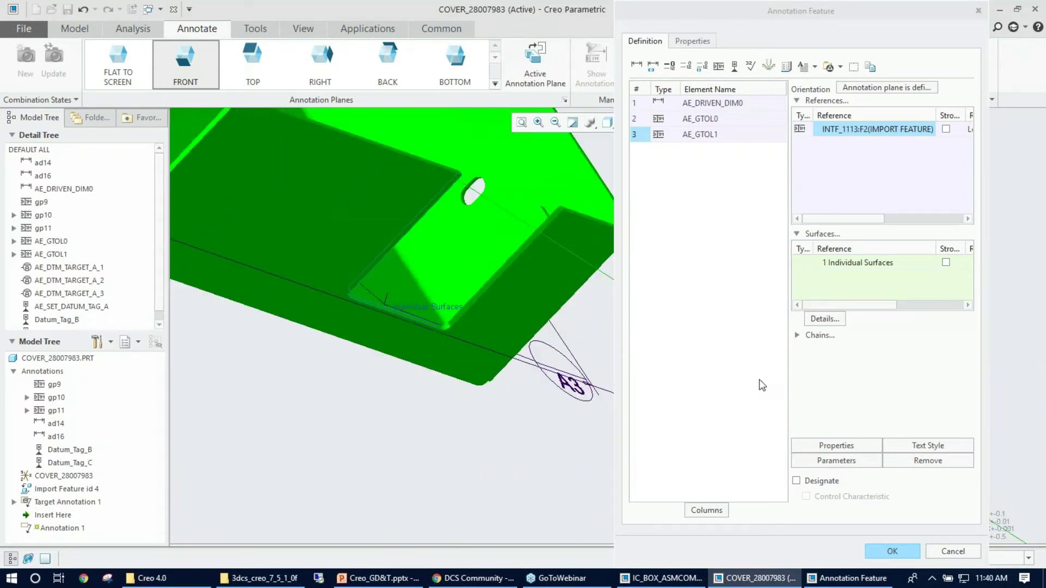
{"action": "left_click", "coordinate": [892, 551]}
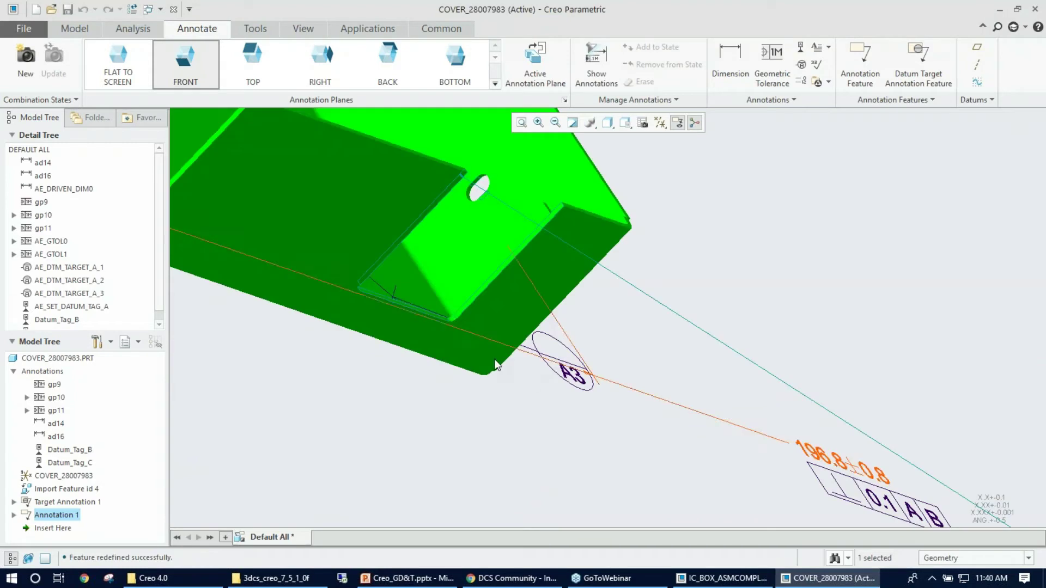
Reopen Annotation 1's definition and check the two surface references of its driven dimension.
{"action": "right_click", "coordinate": [61, 515]}
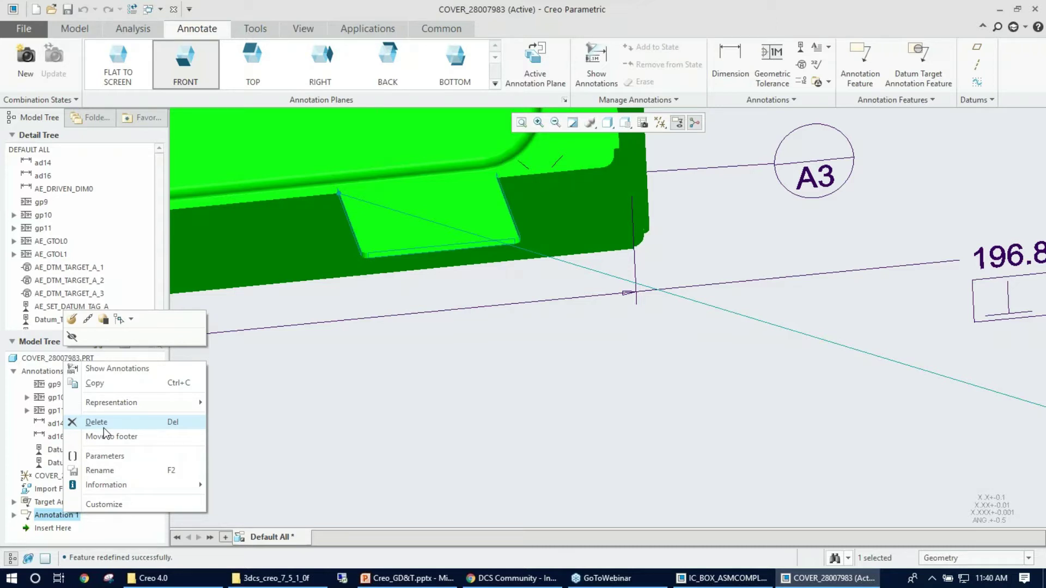
{"action": "left_click", "coordinate": [71, 320]}
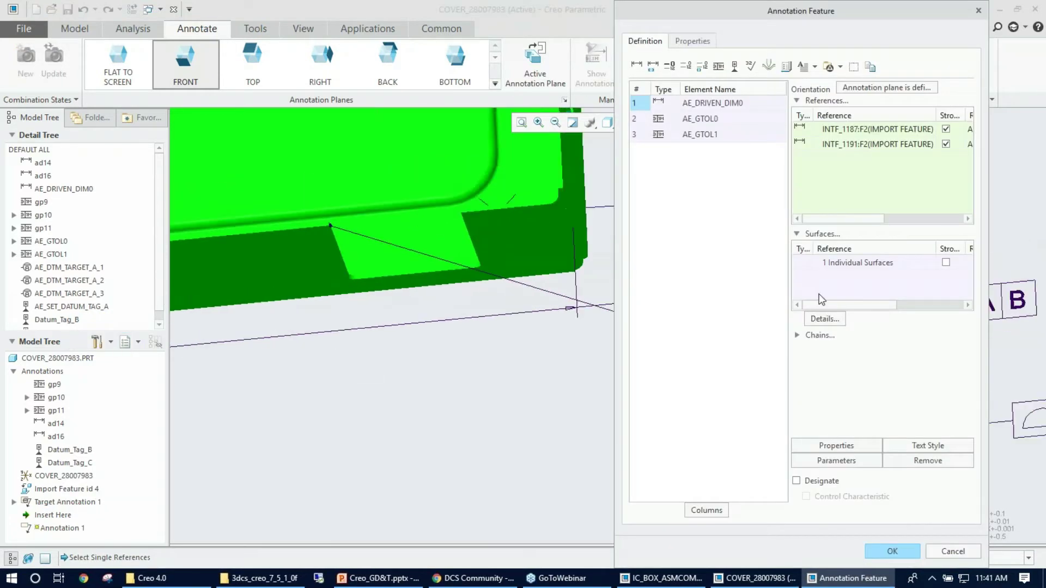
{"action": "left_click", "coordinate": [860, 133]}
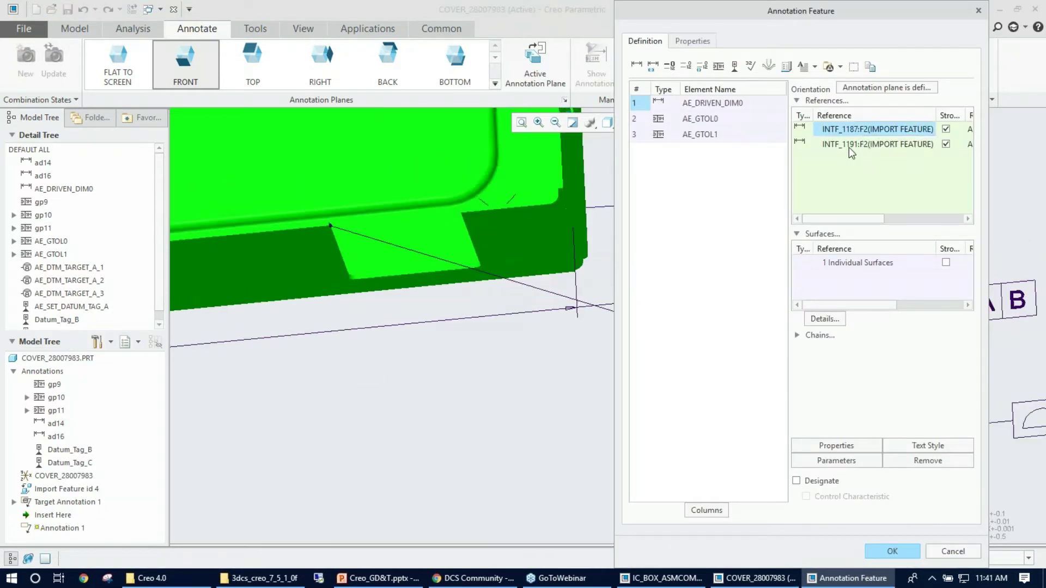
{"action": "right_click", "coordinate": [849, 148]}
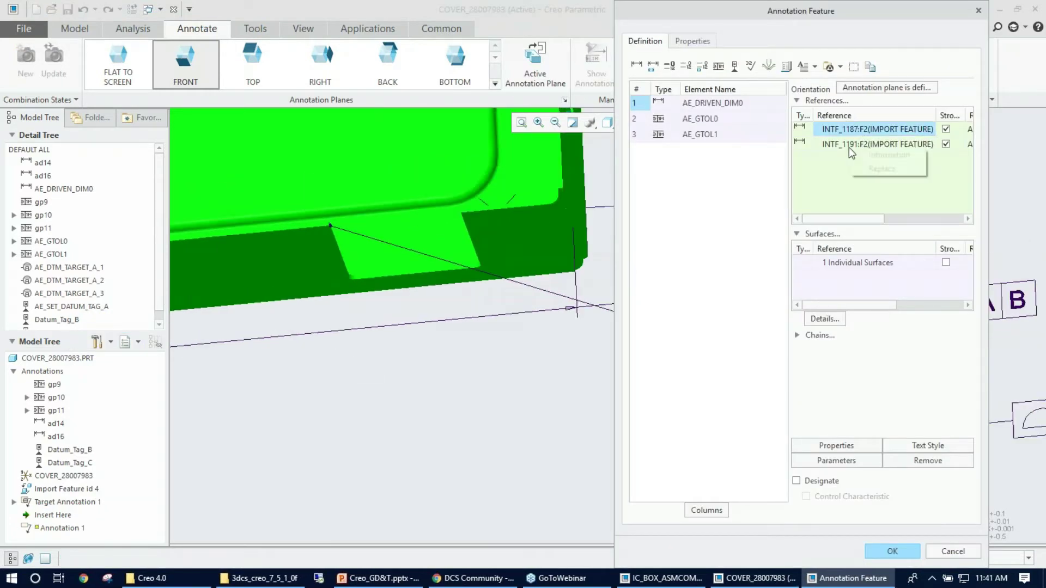
{"action": "left_click", "coordinate": [685, 143]}
Review the individual cutout surfaces referenced by AE_GTOL1 and close the annotation feature definition.
{"action": "left_click", "coordinate": [723, 136]}
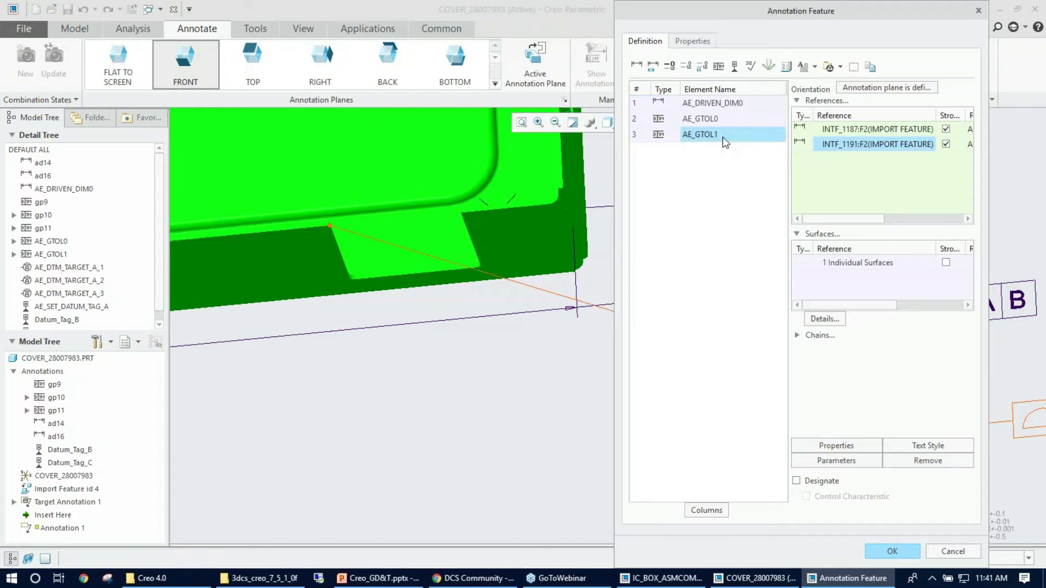
{"action": "left_click", "coordinate": [850, 266]}
{"action": "left_click", "coordinate": [824, 320]}
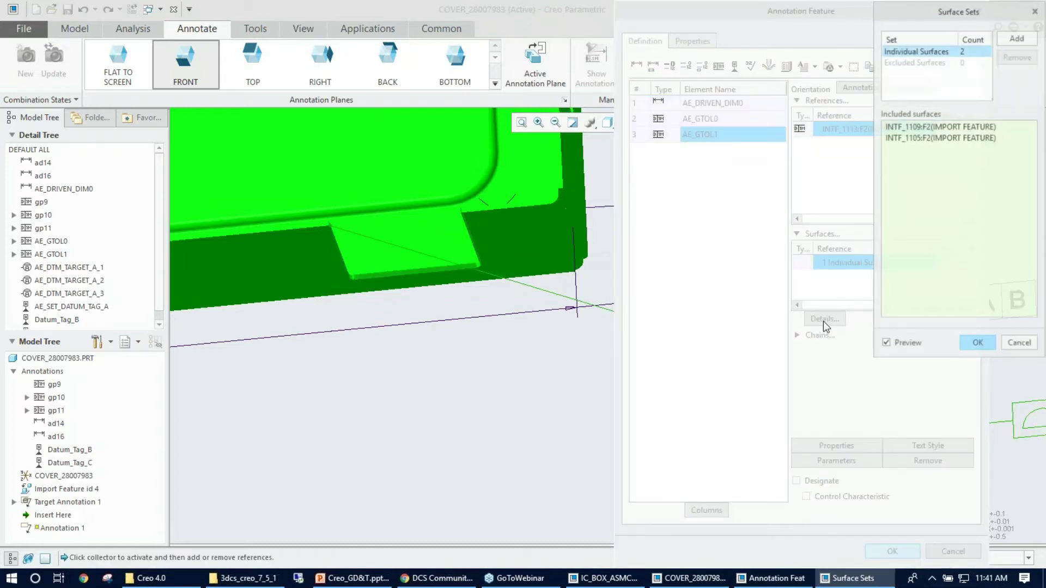
{"action": "left_click_drag", "start_coordinate": [979, 17], "coordinate": [870, 62]}
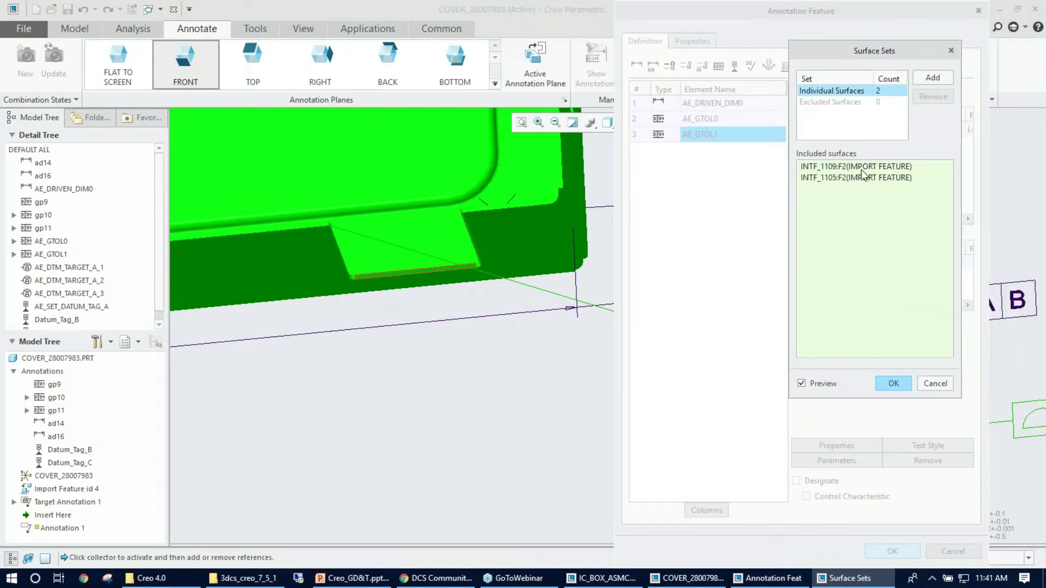
{"action": "left_click", "coordinate": [867, 166]}
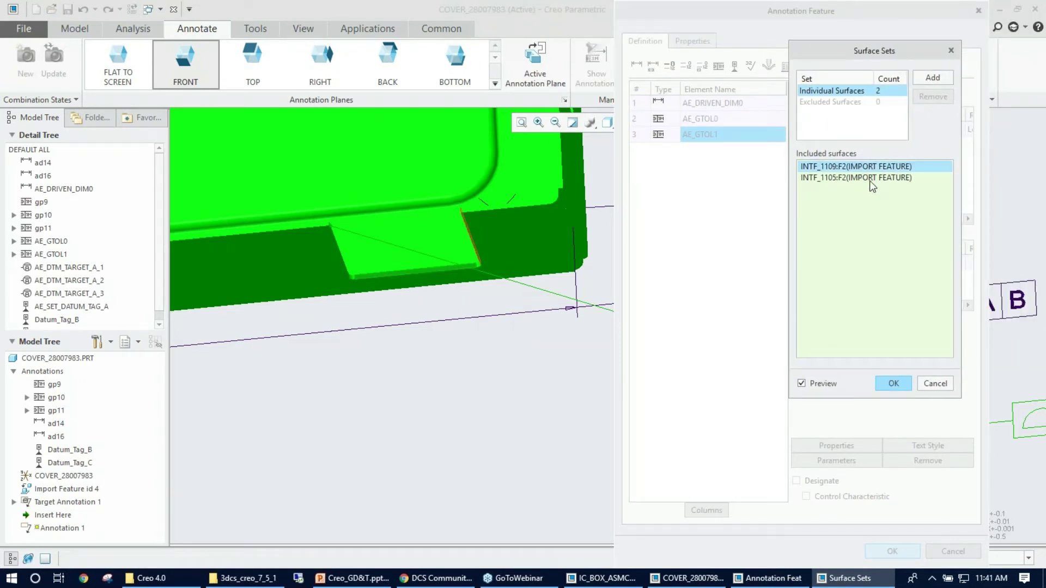
{"action": "left_click", "coordinate": [935, 384]}
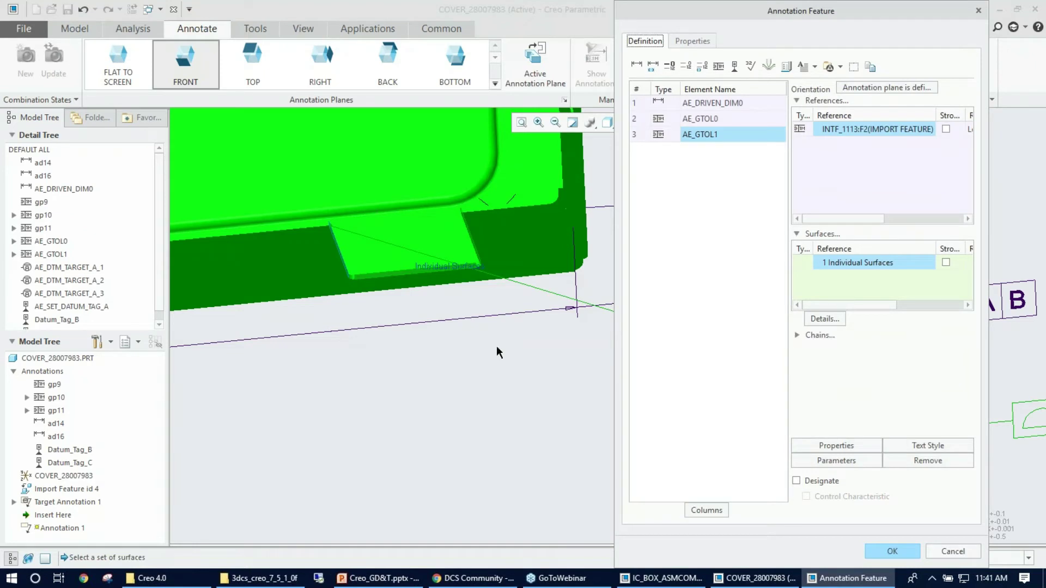
{"action": "left_click", "coordinate": [892, 551]}
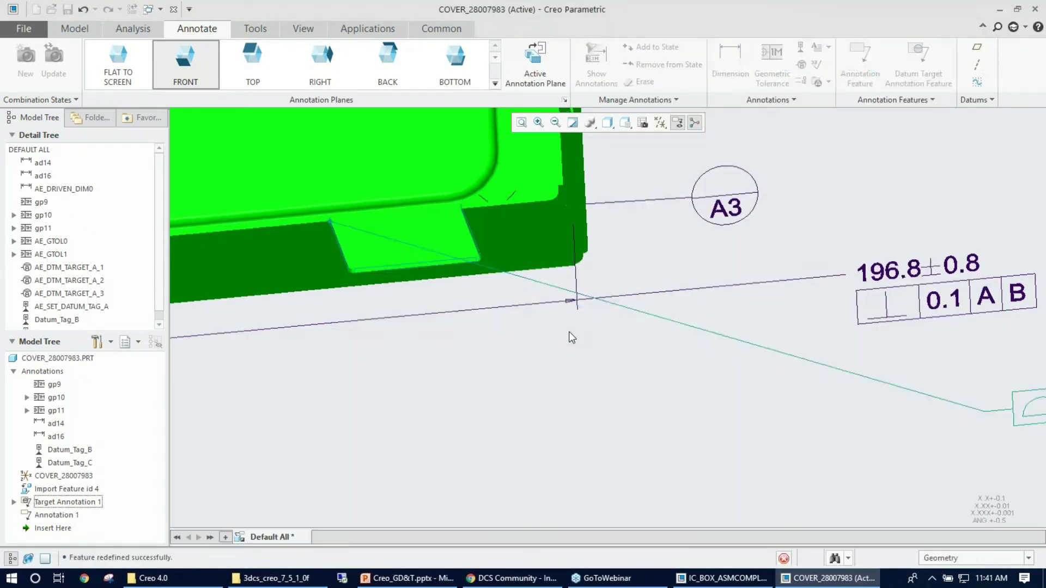
Reopen the definition of the Annotation 1 feature on the cover for editing.
{"action": "middle_click_drag", "start_coordinate": [493, 437], "coordinate": [510, 421]}
{"action": "scroll", "coordinate": [496, 416], "scroll_direction": "up", "scroll_amount": 5}
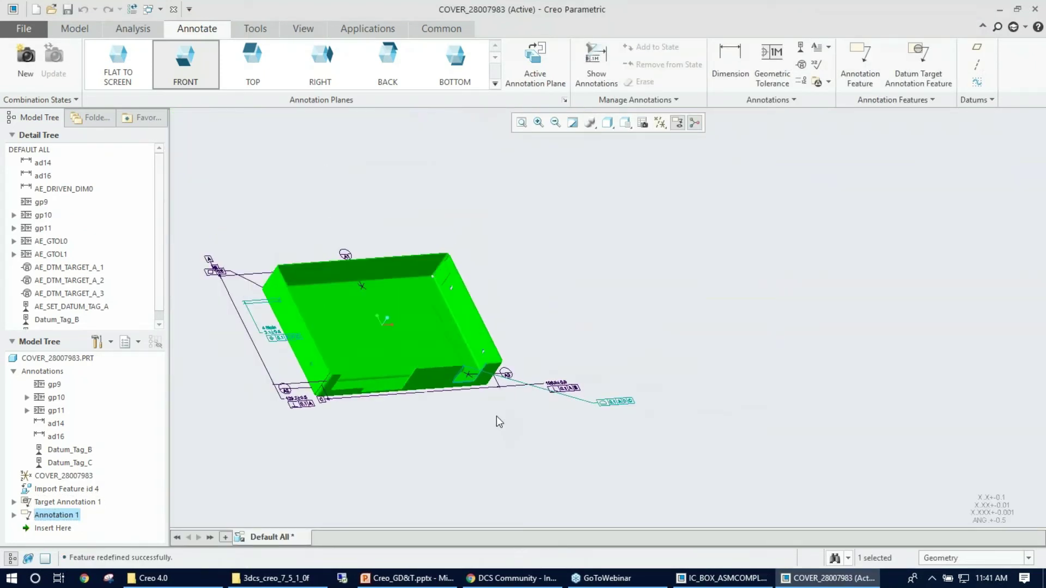
{"action": "scroll", "coordinate": [369, 443], "scroll_direction": "down", "scroll_amount": 3}
{"action": "scroll", "coordinate": [371, 448], "scroll_direction": "up", "scroll_amount": 2}
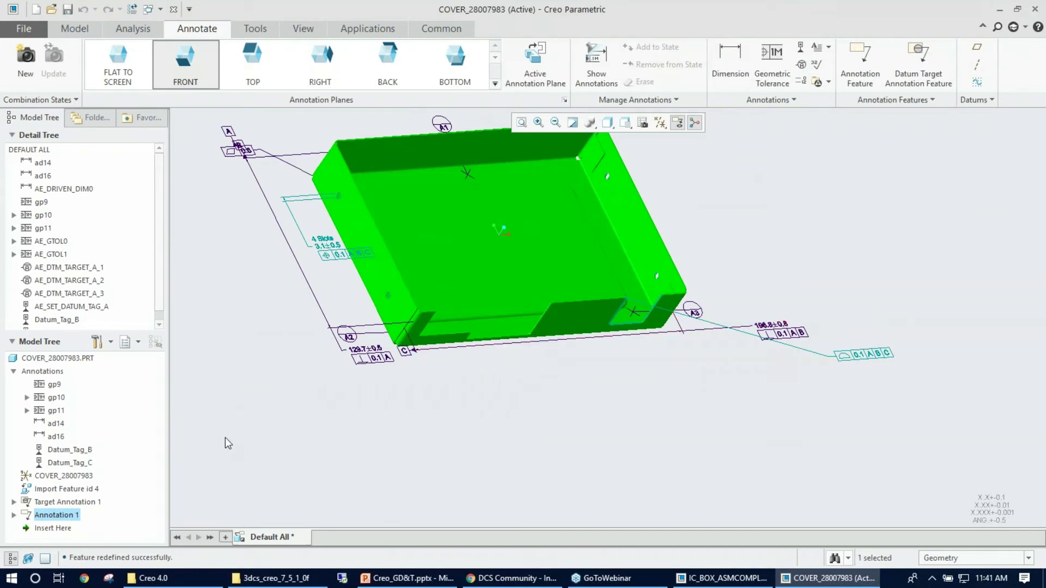
{"action": "right_click", "coordinate": [68, 514]}
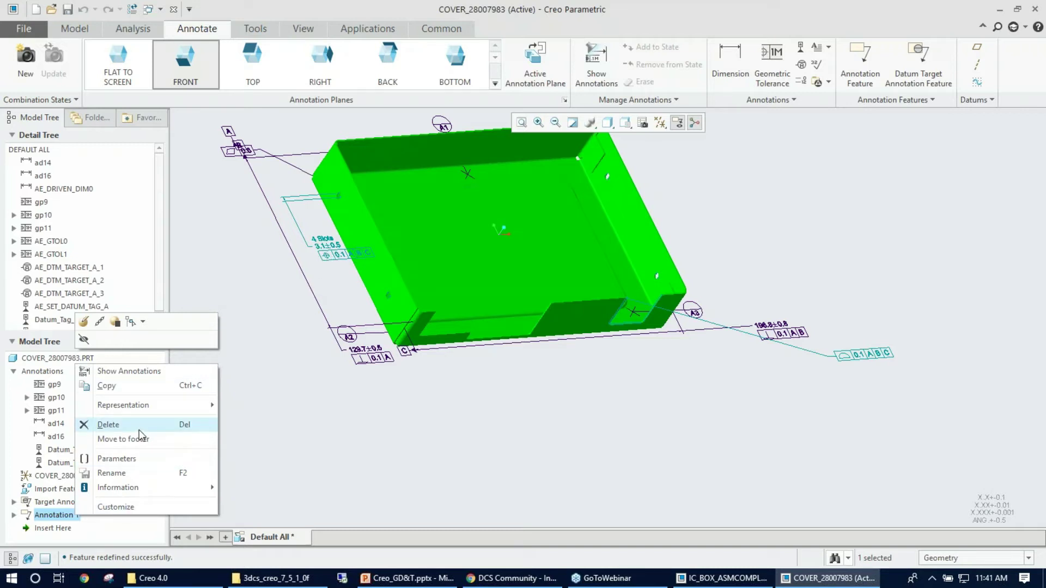
{"action": "left_click", "coordinate": [83, 323]}
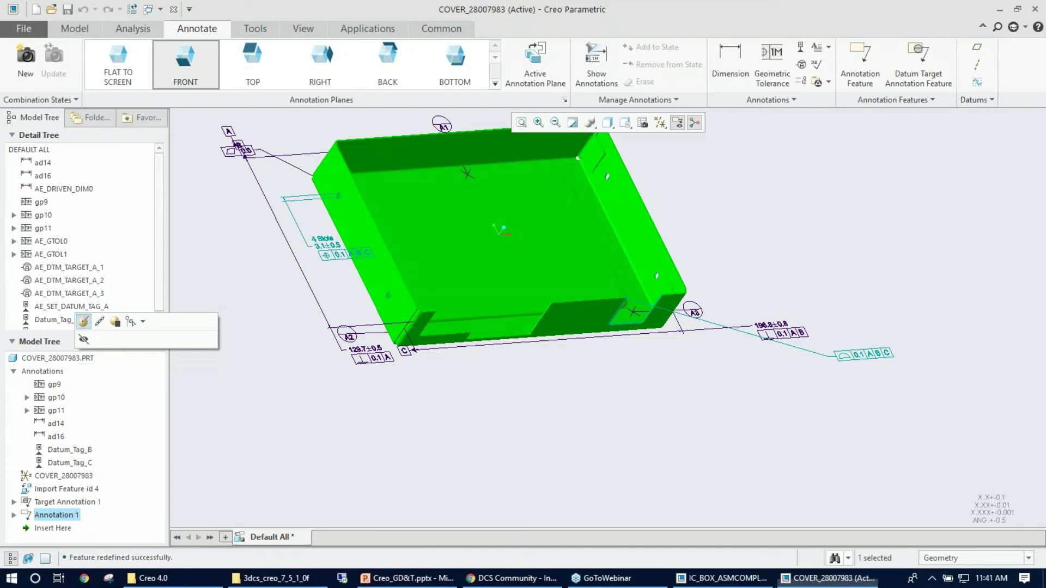
{"action": "left_click", "coordinate": [84, 321]}
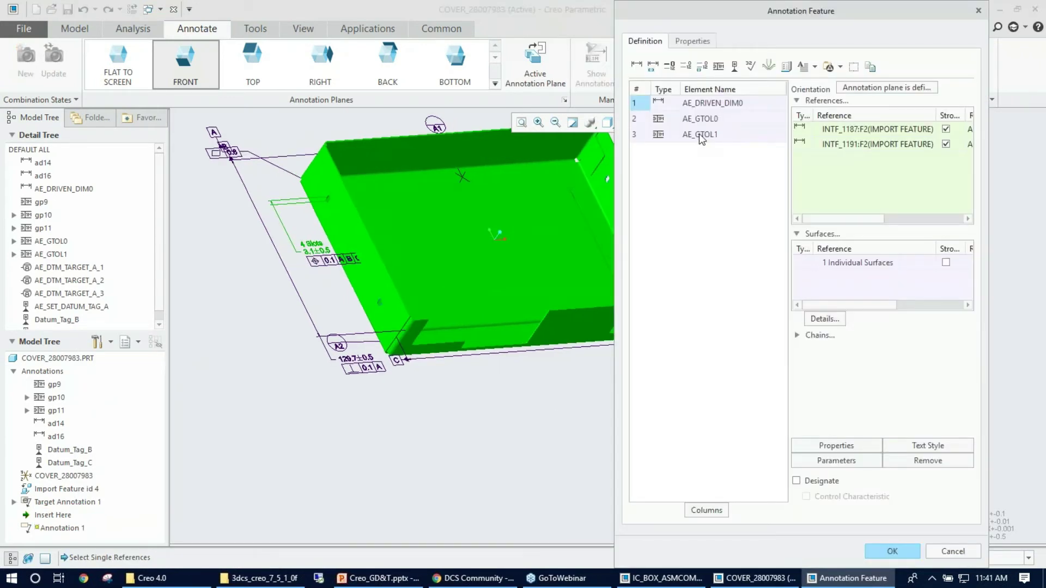
Add the additional text "3 Surfaces" below the AE_GTOL1 surface profile tolerance frame and accept the annotation feature.
{"action": "left_click", "coordinate": [700, 134]}
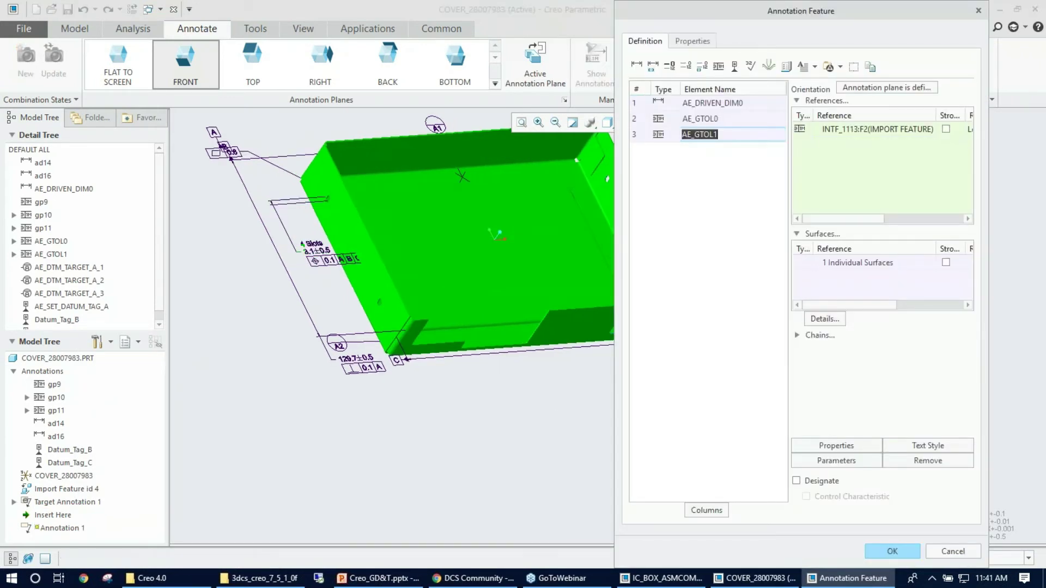
{"action": "left_click", "coordinate": [826, 442]}
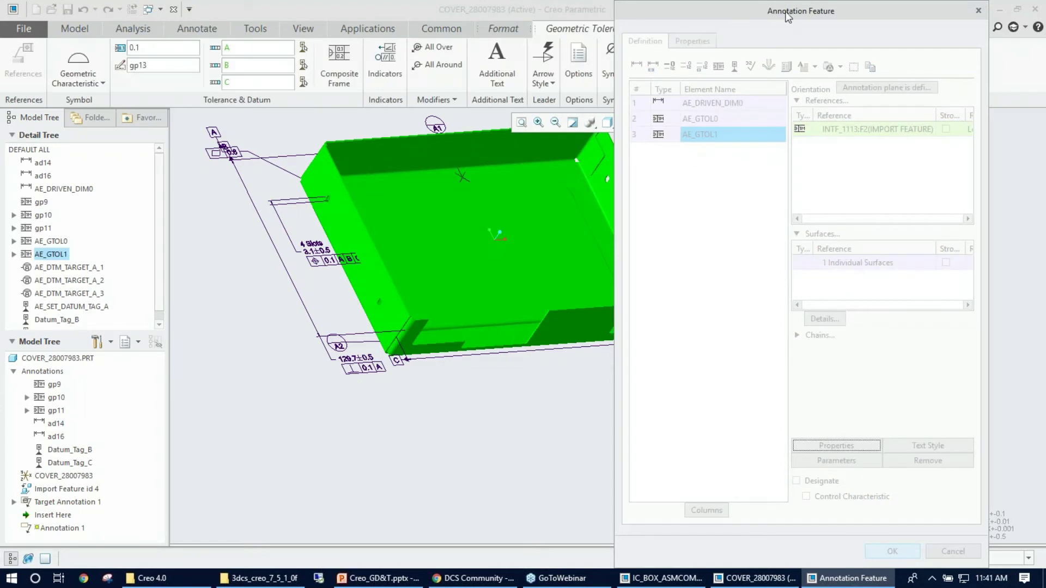
{"action": "left_click_drag", "start_coordinate": [788, 17], "coordinate": [910, 102]}
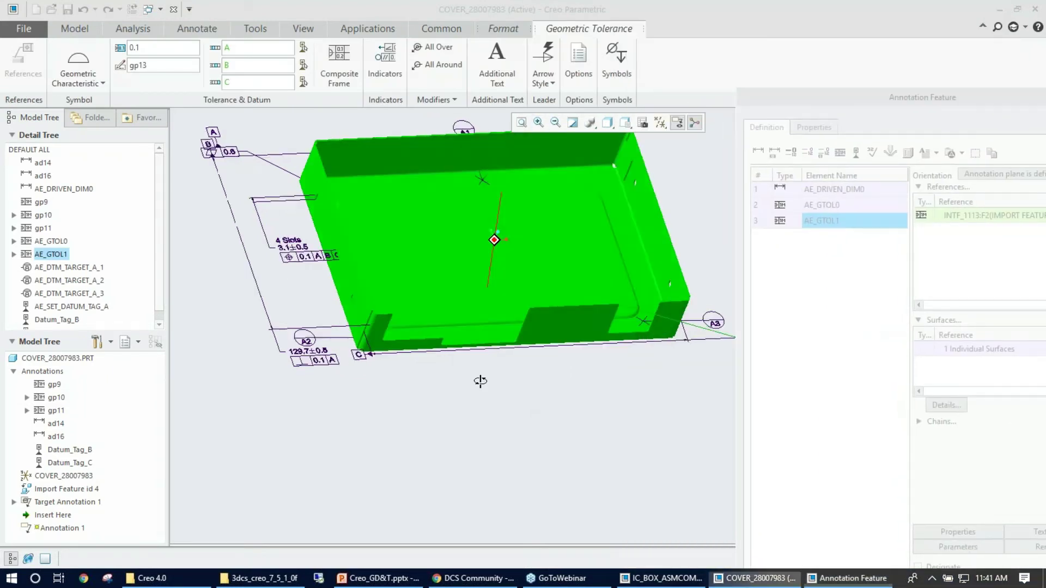
{"action": "middle_click_drag", "start_coordinate": [480, 381], "coordinate": [488, 385]}
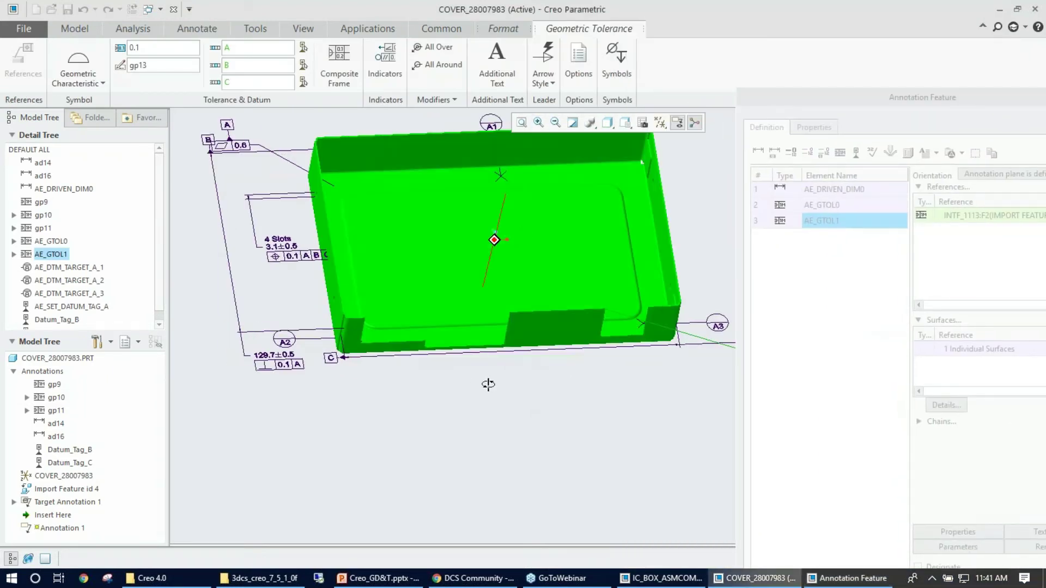
{"action": "left_click", "coordinate": [510, 66]}
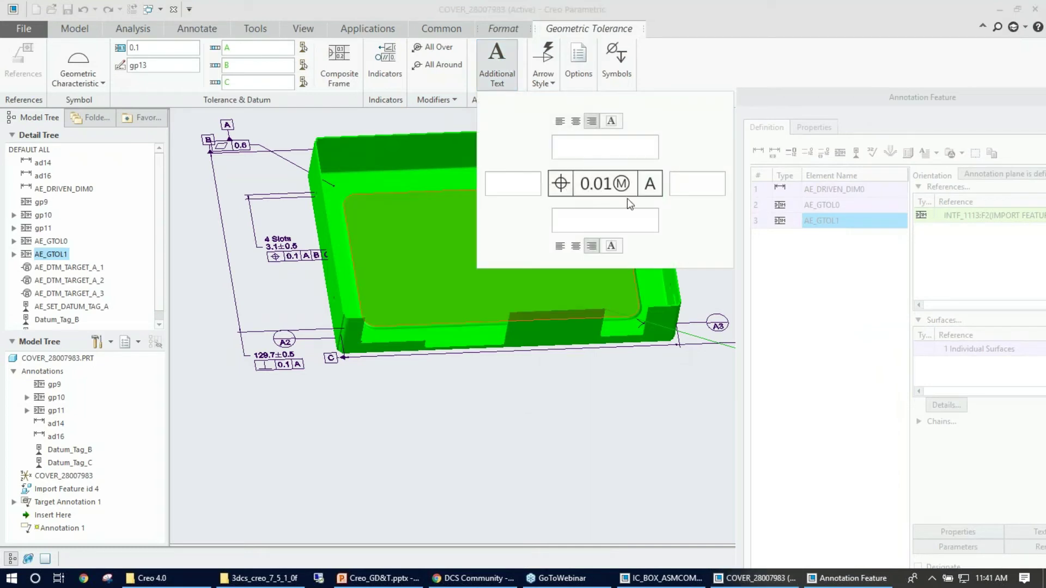
{"action": "left_click", "coordinate": [599, 230]}
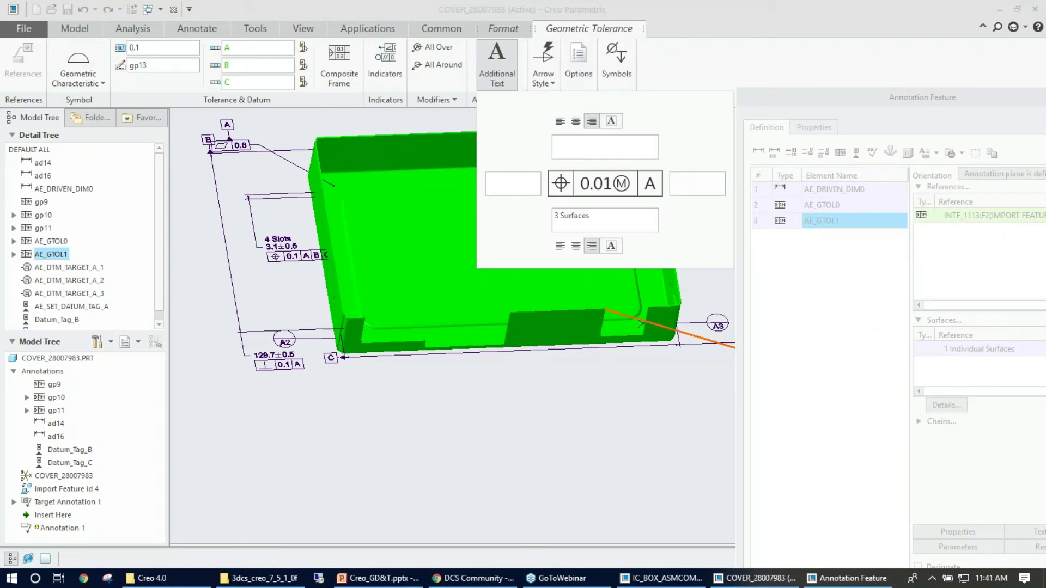
{"action": "left_click", "coordinate": [601, 417]}
{"action": "scroll", "coordinate": [609, 447], "scroll_direction": "up", "scroll_amount": 3}
{"action": "scroll", "coordinate": [702, 417], "scroll_direction": "down", "scroll_amount": 1}
{"action": "scroll", "coordinate": [654, 420], "scroll_direction": "up", "scroll_amount": 3}
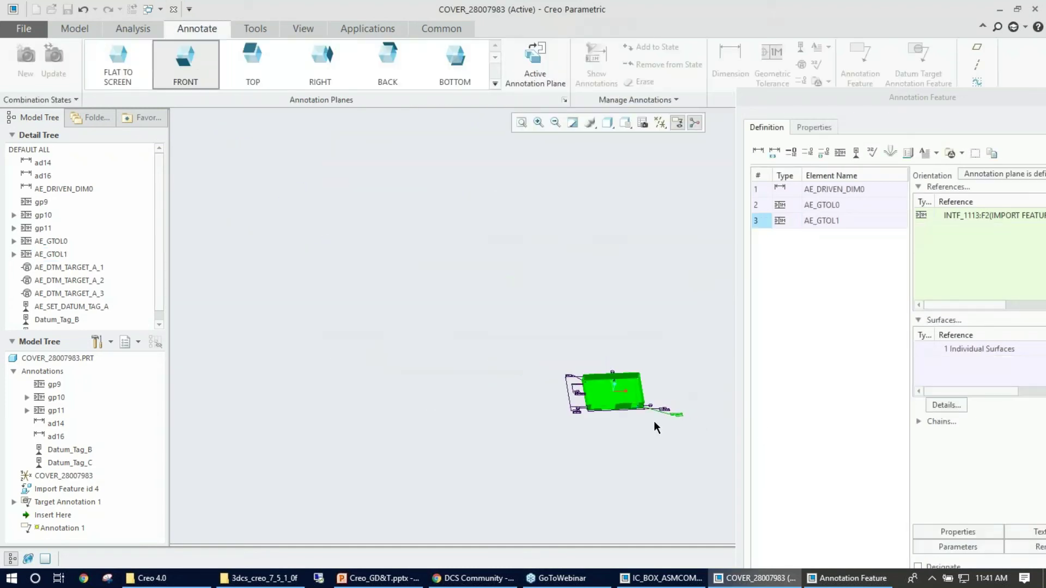
{"action": "scroll", "coordinate": [654, 409], "scroll_direction": "down", "scroll_amount": 5}
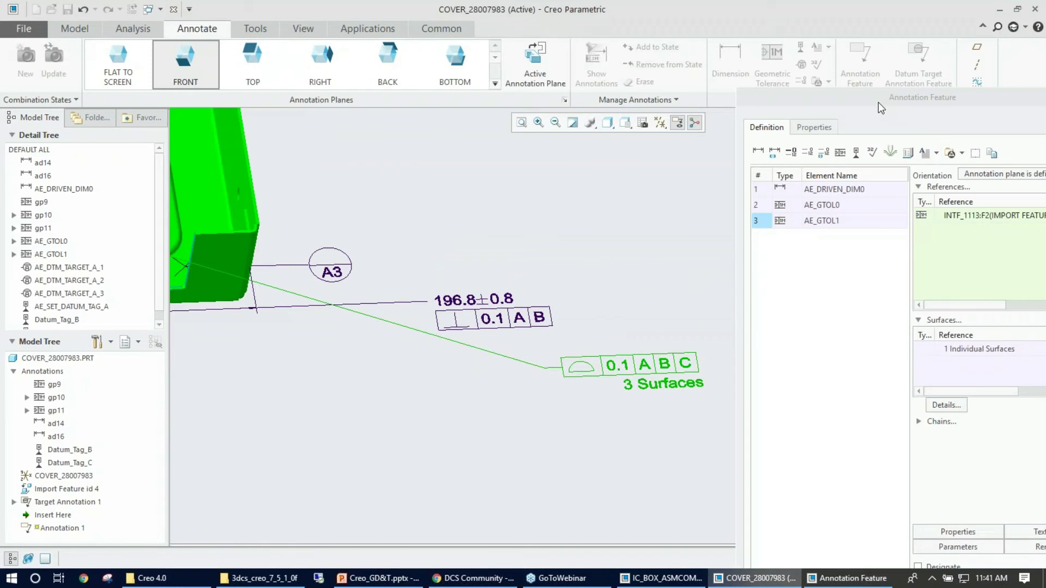
{"action": "mouse_move", "coordinate": [878, 102]}
{"action": "left_mouse_down"}
{"action": "mouse_move", "coordinate": [832, 94]}
{"action": "mouse_move", "coordinate": [721, 16]}
{"action": "left_mouse_up"}
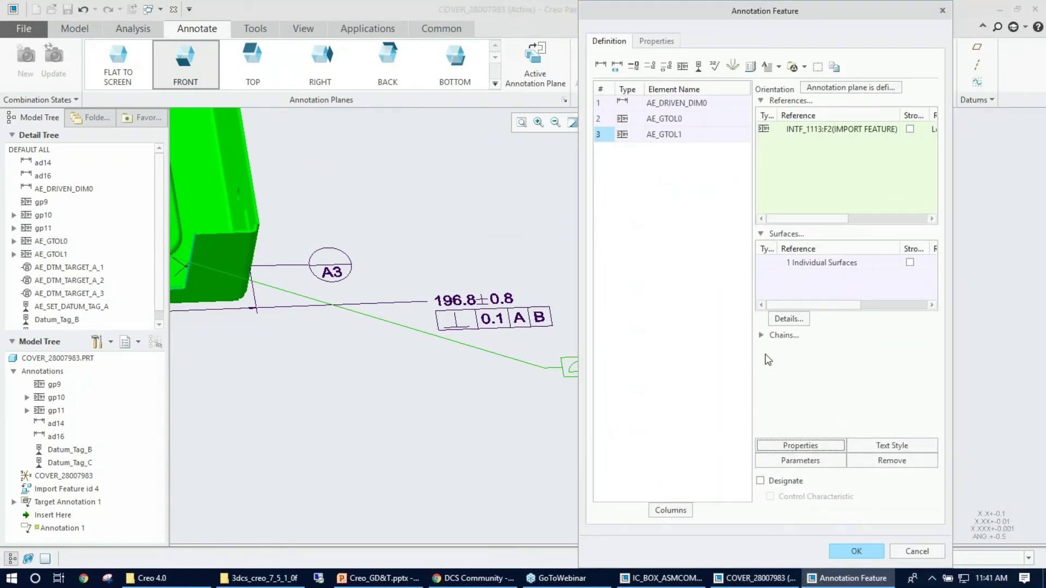
{"action": "left_click", "coordinate": [856, 551]}
Reposition the "3 Surfaces" profile tolerance callout beneath the cover, between the C datum tag and the 196.8 dimension text, and deselect it.
{"action": "scroll", "coordinate": [497, 399], "scroll_direction": "down", "scroll_amount": 2}
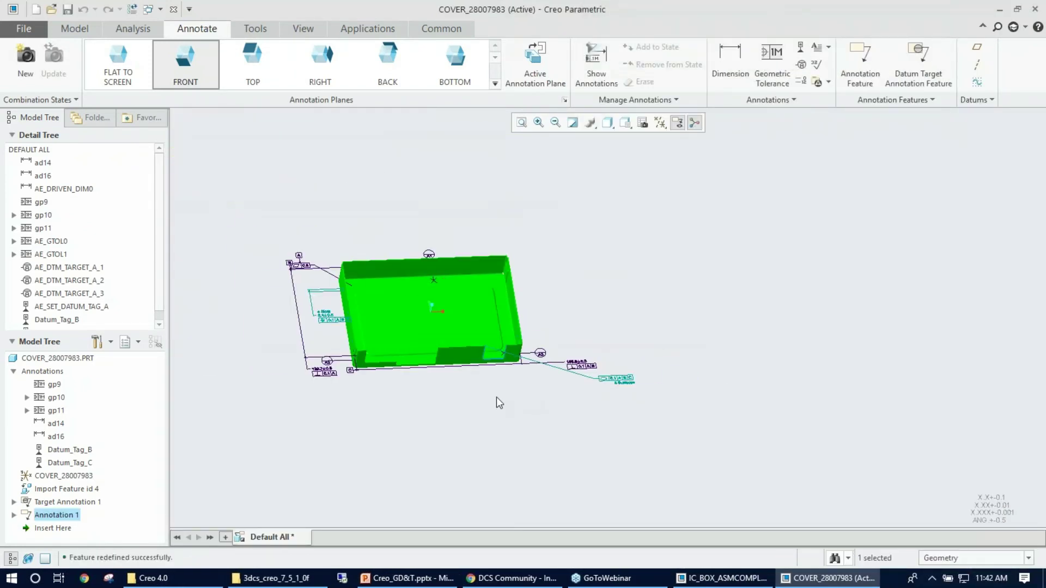
{"action": "scroll", "coordinate": [479, 399], "scroll_direction": "up", "scroll_amount": 4}
{"action": "middle_click_drag", "start_coordinate": [470, 400], "coordinate": [509, 395]}
{"action": "scroll", "coordinate": [491, 423], "scroll_direction": "down", "scroll_amount": 2}
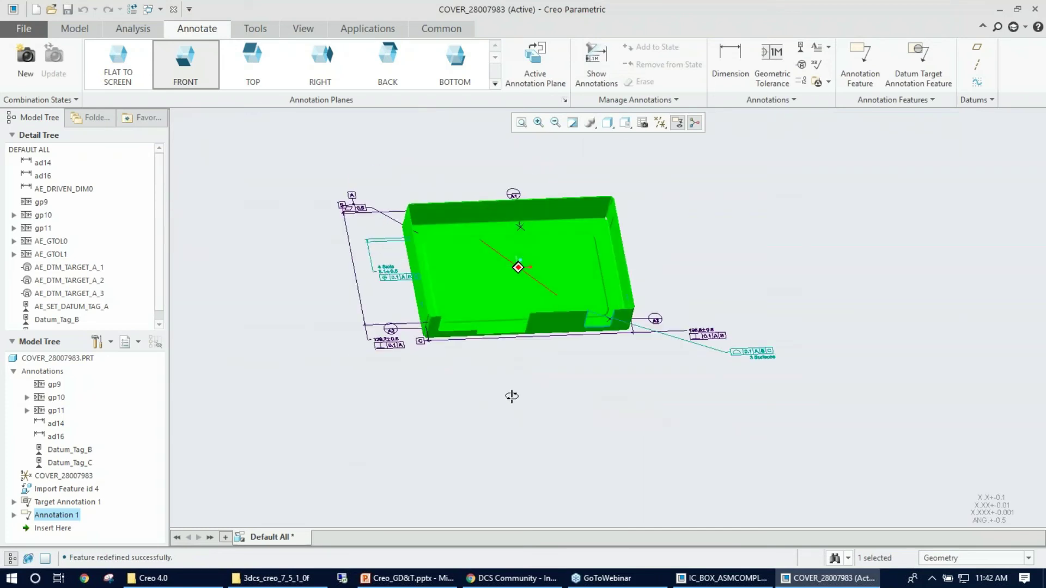
{"action": "scroll", "coordinate": [495, 416], "scroll_direction": "up", "scroll_amount": 4}
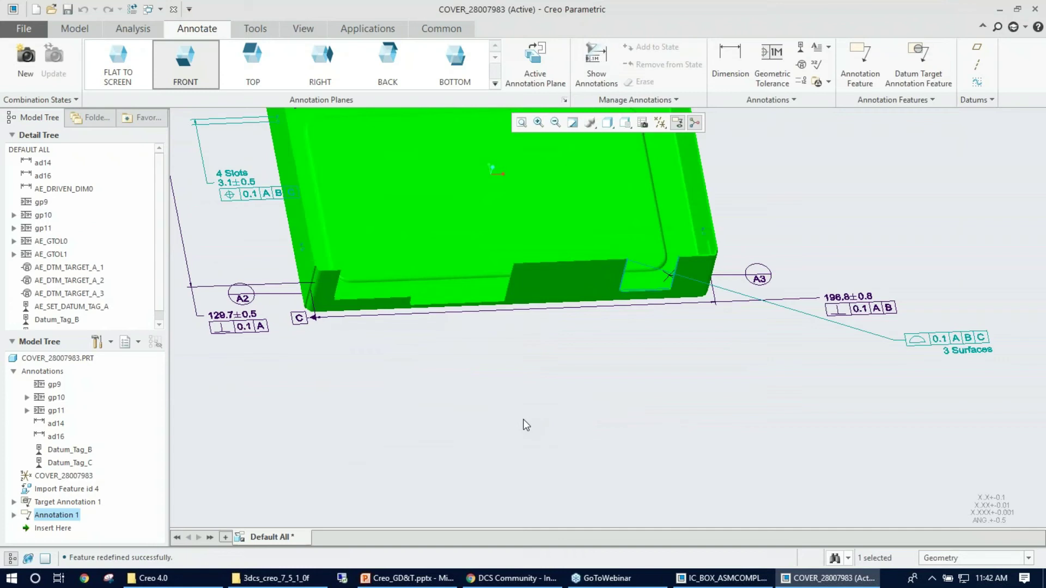
{"action": "scroll", "coordinate": [521, 428], "scroll_direction": "down", "scroll_amount": 2}
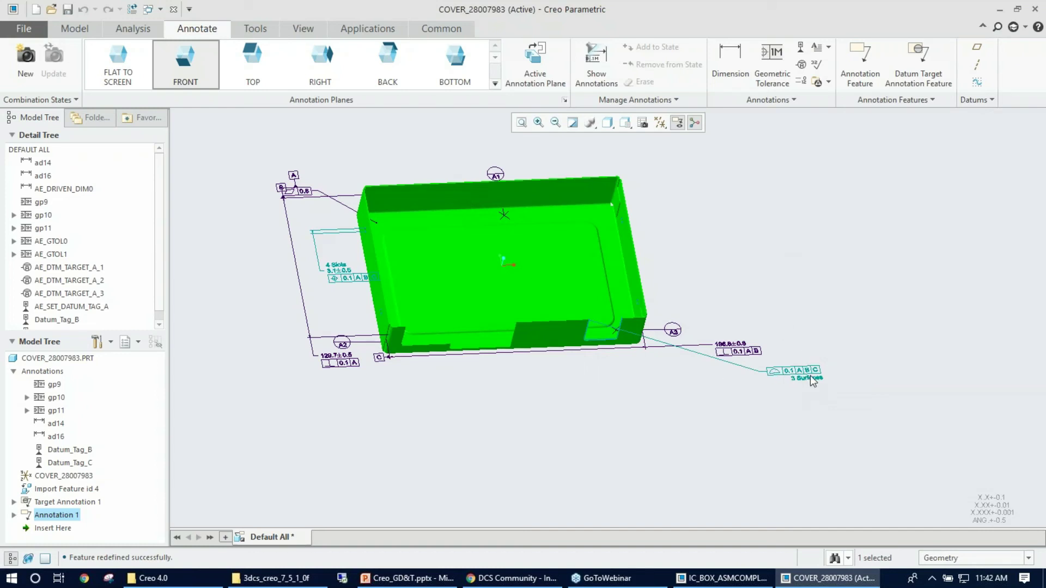
{"action": "scroll", "coordinate": [810, 375], "scroll_direction": "up", "scroll_amount": 5}
{"action": "scroll", "coordinate": [678, 413], "scroll_direction": "down", "scroll_amount": 5}
{"action": "mouse_move", "coordinate": [672, 413]}
{"action": "middle_mouse_down"}
{"action": "mouse_move", "coordinate": [641, 419]}
{"action": "mouse_move", "coordinate": [662, 414]}
{"action": "middle_mouse_up"}
{"action": "left_click", "coordinate": [654, 413]}
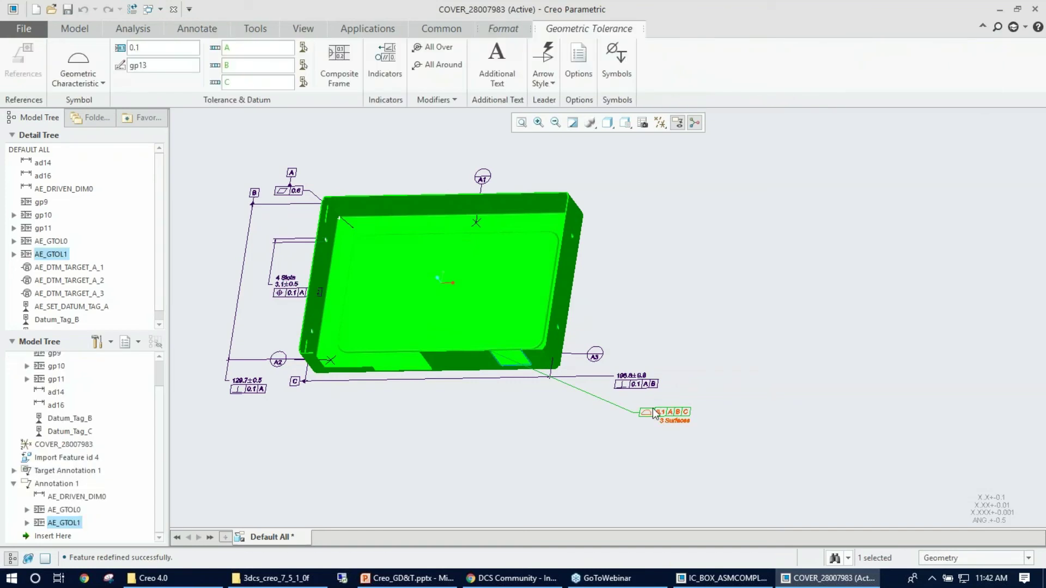
{"action": "left_click_drag", "start_coordinate": [654, 413], "coordinate": [501, 430]}
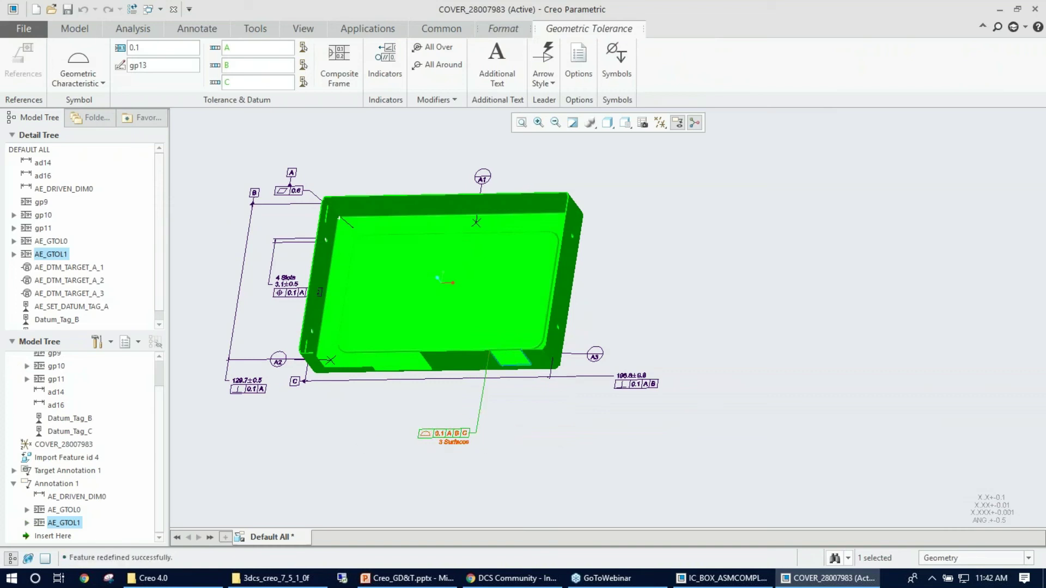
{"action": "scroll", "coordinate": [565, 422], "scroll_direction": "down", "scroll_amount": 3}
{"action": "scroll", "coordinate": [549, 423], "scroll_direction": "up", "scroll_amount": 3}
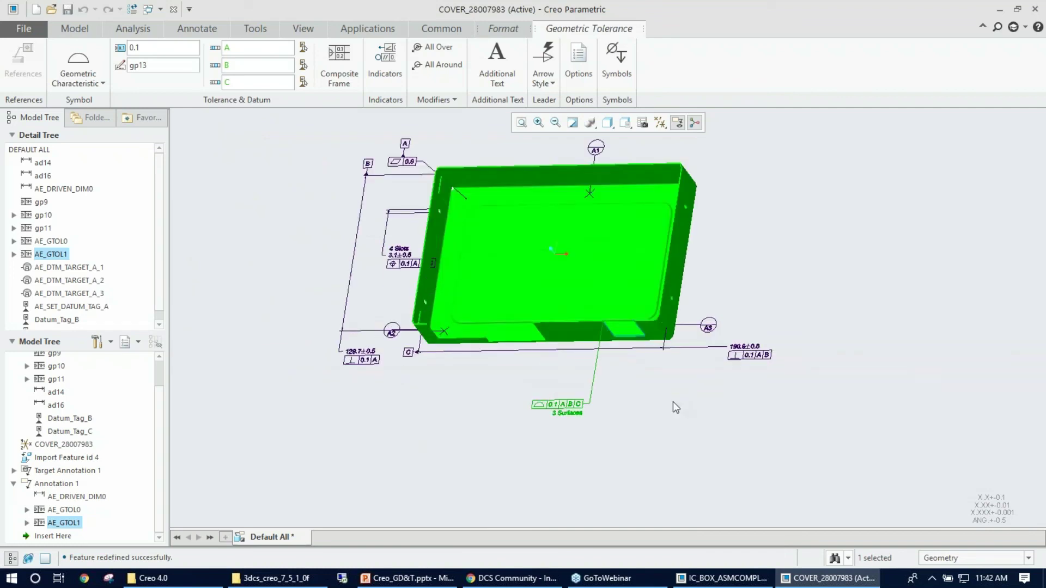
{"action": "left_click", "coordinate": [486, 414]}
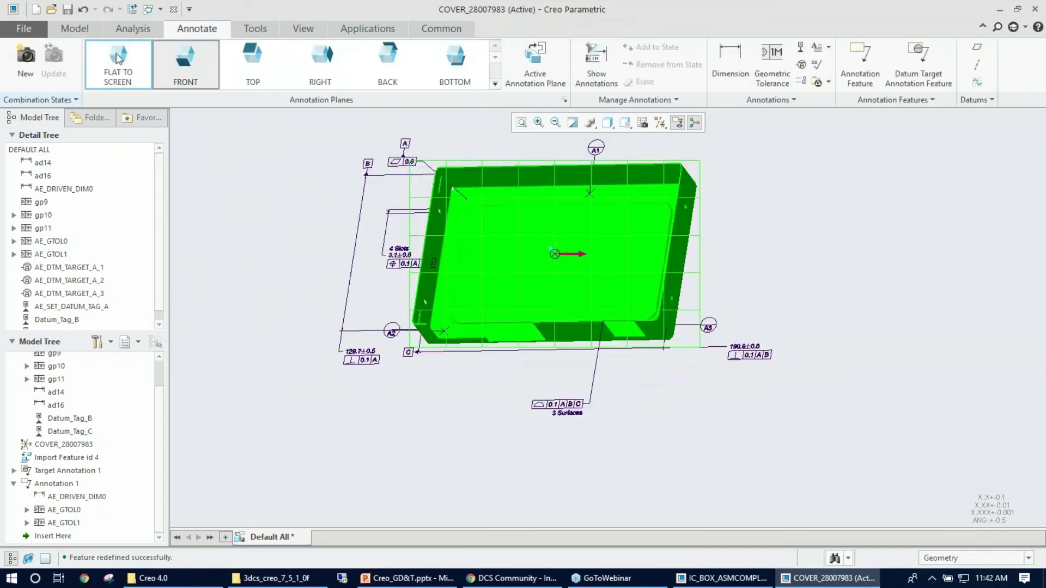
Switch from the cover part to the open IC_BOX_ASMCOMPLETE.ASM assembly window.
{"action": "left_click", "coordinate": [159, 10]}
{"action": "left_click", "coordinate": [189, 39]}
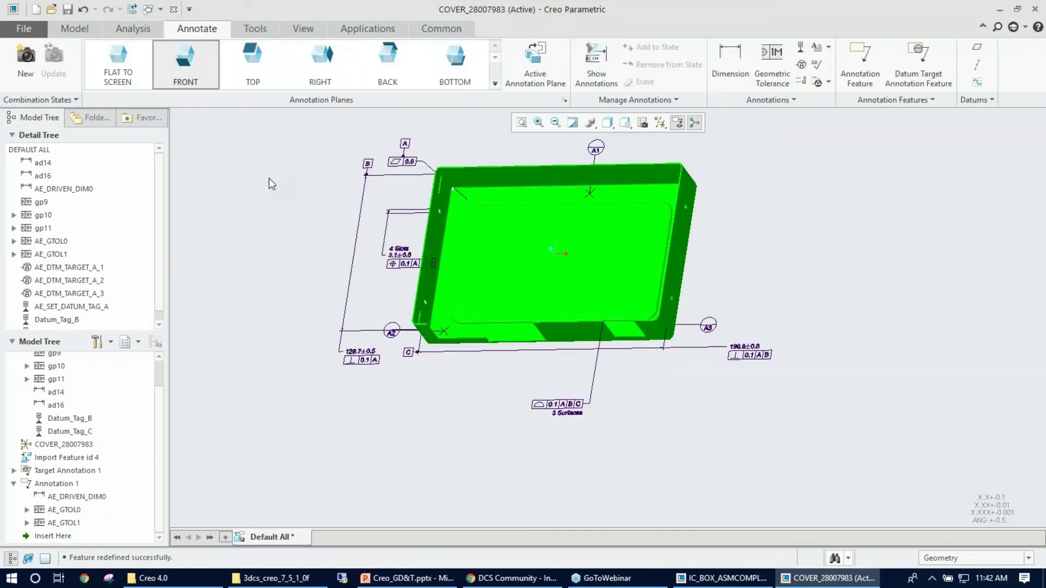
{"action": "scroll", "coordinate": [280, 286], "scroll_direction": "down", "scroll_amount": 3}
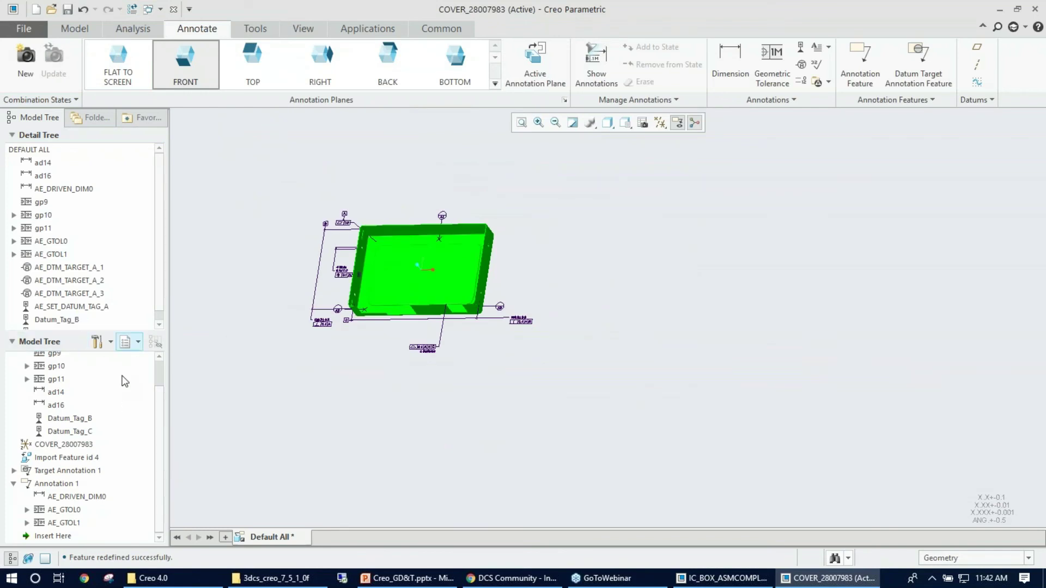
{"action": "scroll", "coordinate": [95, 433], "scroll_direction": "up", "scroll_amount": 1}
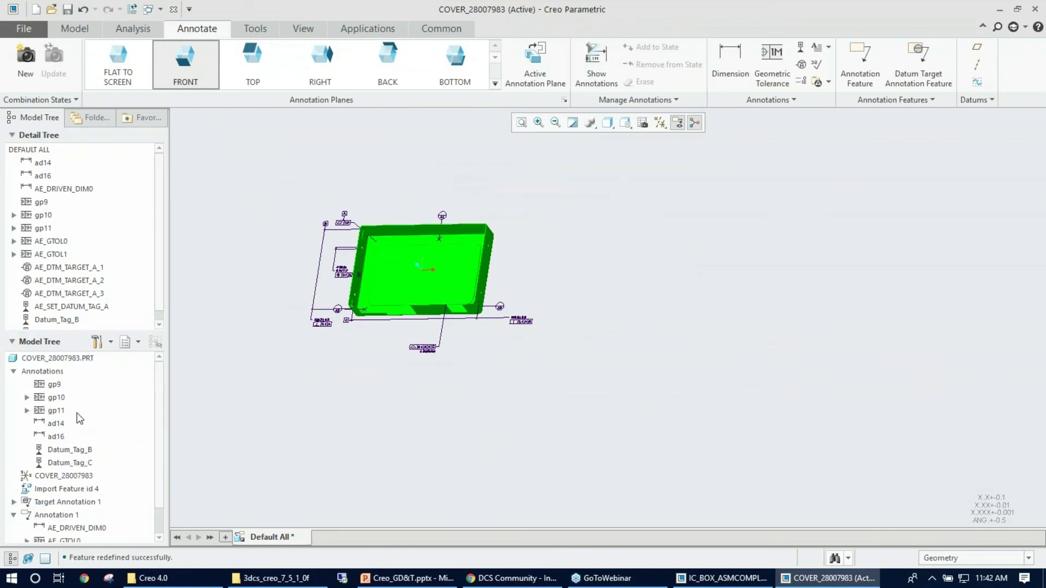
{"action": "scroll", "coordinate": [77, 417], "scroll_direction": "down", "scroll_amount": 1}
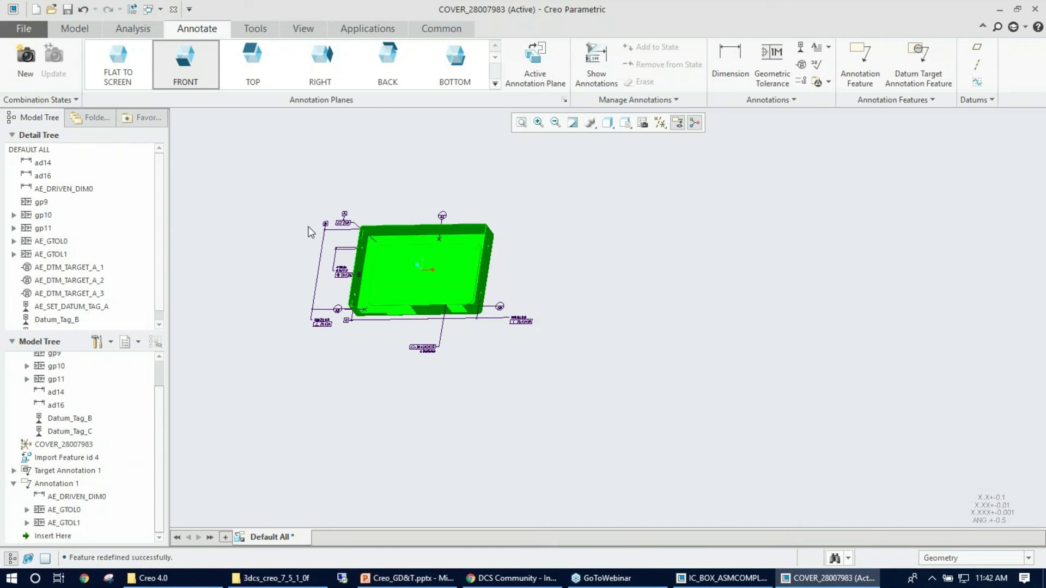
{"action": "scroll", "coordinate": [308, 234], "scroll_direction": "up", "scroll_amount": 3}
{"action": "middle_click_drag", "start_coordinate": [504, 193], "coordinate": [544, 192]}
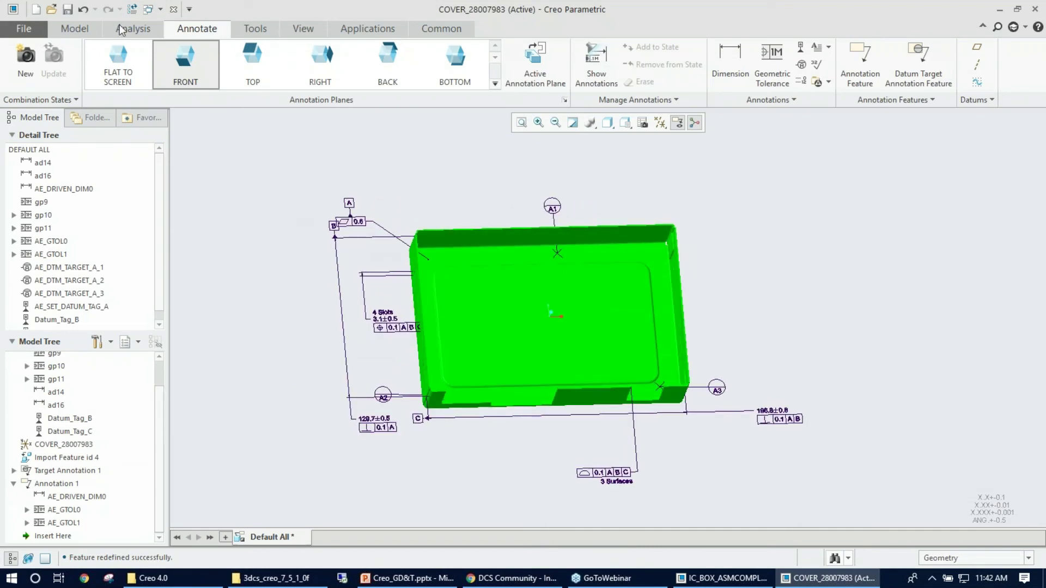
{"action": "left_click", "coordinate": [159, 8]}
{"action": "left_click", "coordinate": [207, 25]}
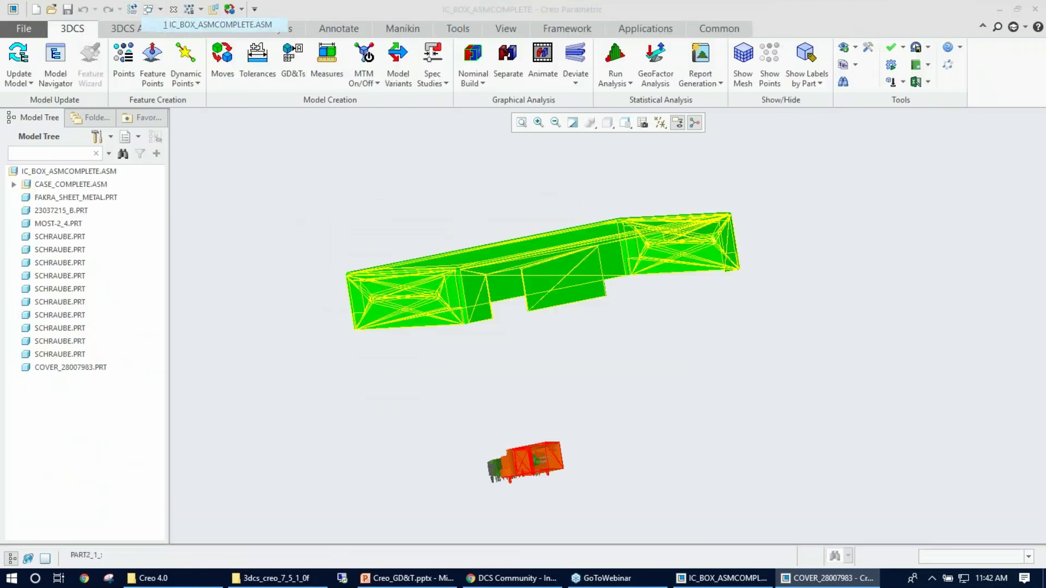